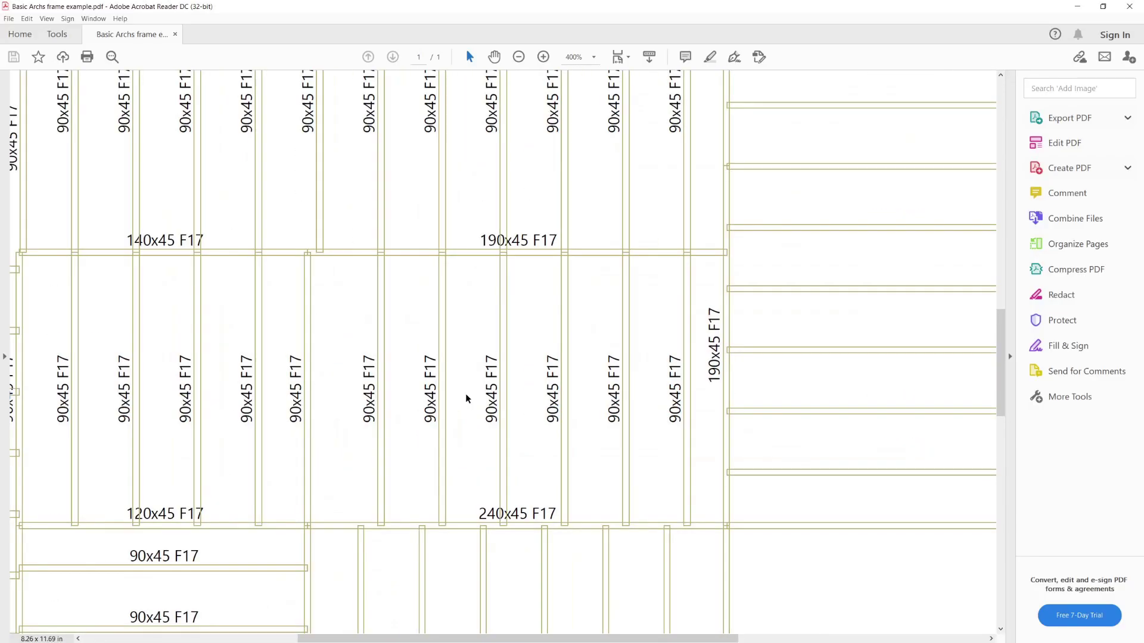
scroll(466, 394, "down", 3, "ctrl")
scroll(466, 393, "down", 3, "ctrl")
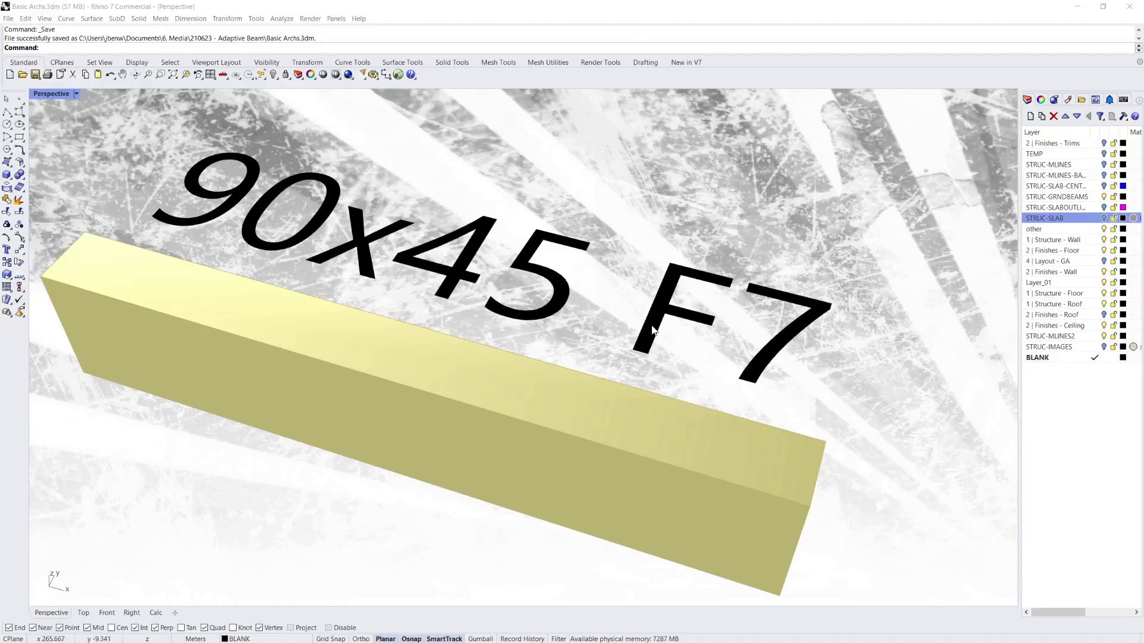
Examine the single timber beam and its 90x45 F7 size label
right_click_drag(655, 331, 634, 325)
scroll(635, 327, "down", 2)
right_click_drag(554, 373, 567, 352)
scroll(376, 279, "down", 3)
scroll(428, 280, "up", 3)
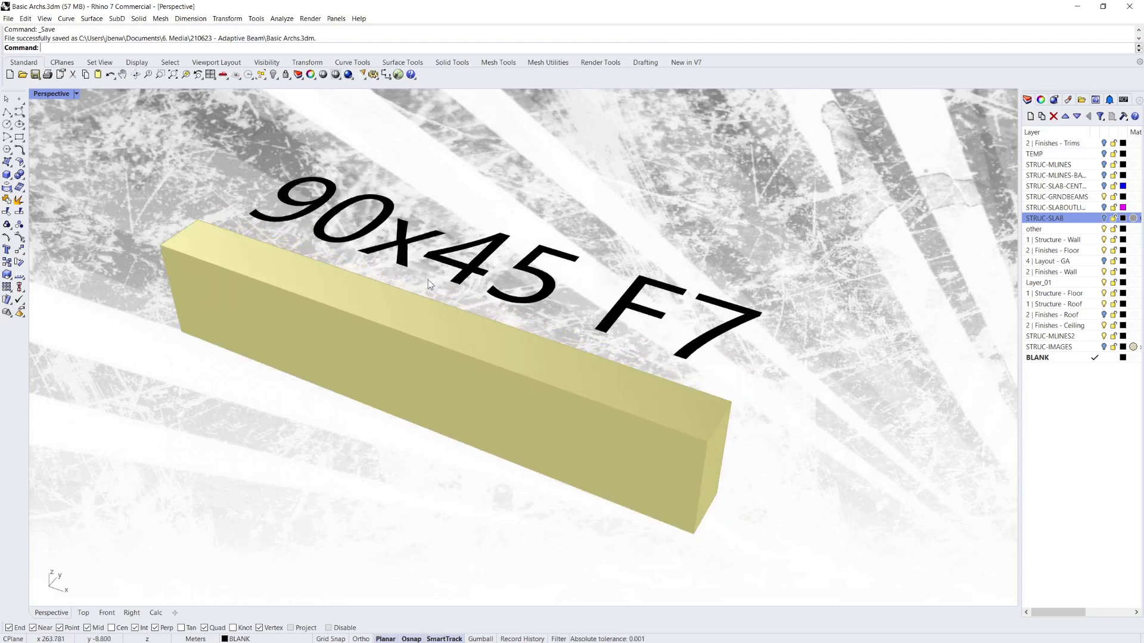
right_click_drag(440, 278, 457, 295)
scroll(458, 291, "down", 2)
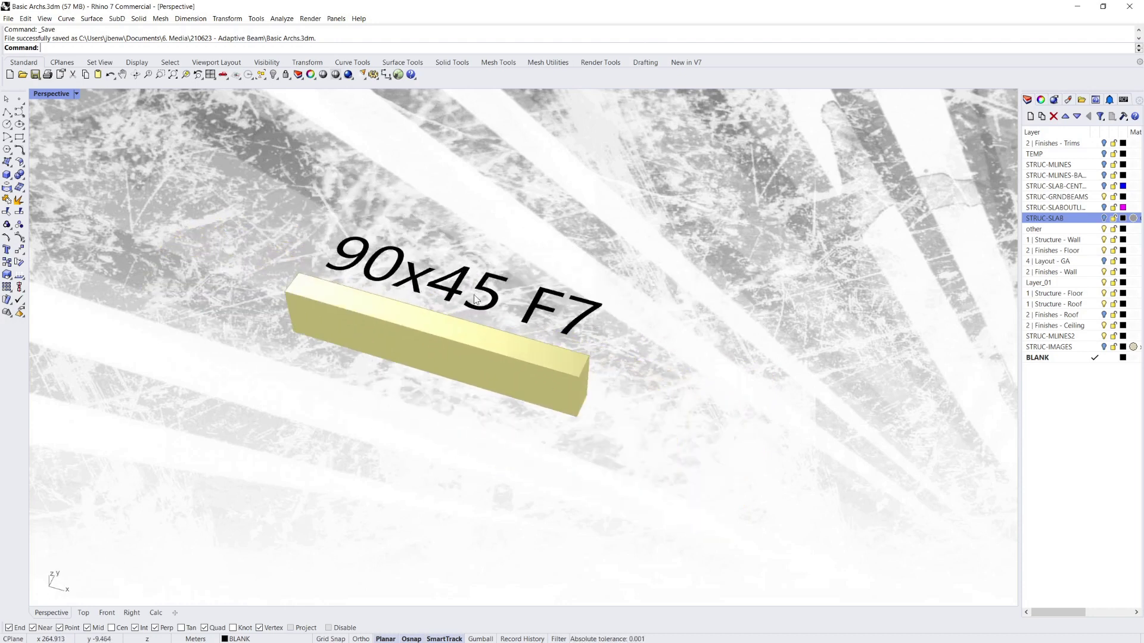
scroll(408, 286, "up", 2)
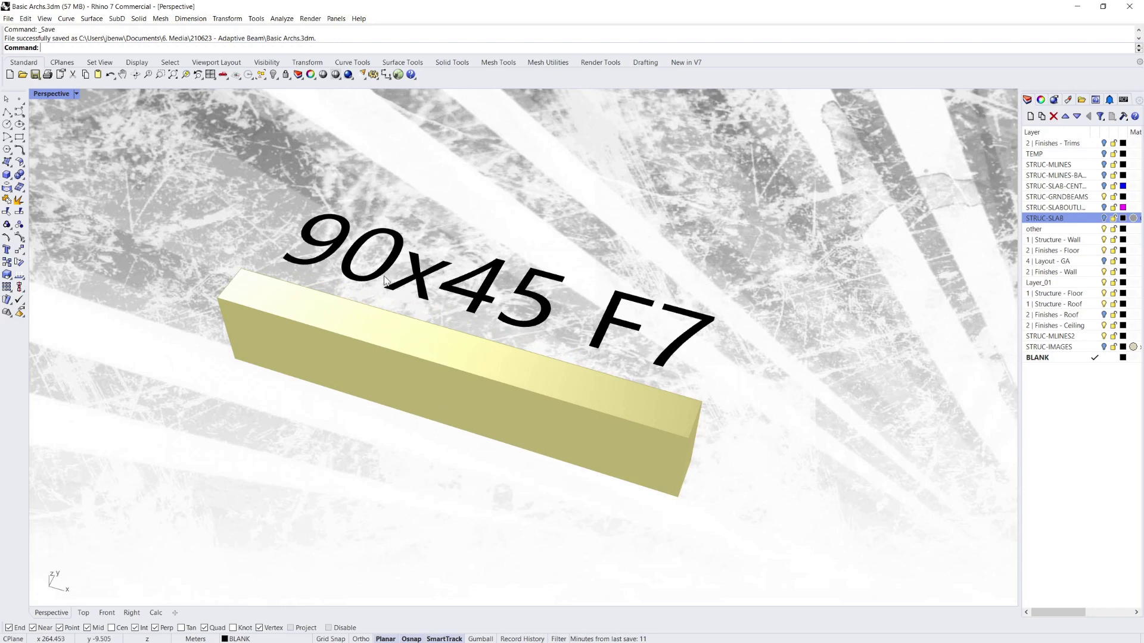
right_click_drag(598, 331, 592, 324)
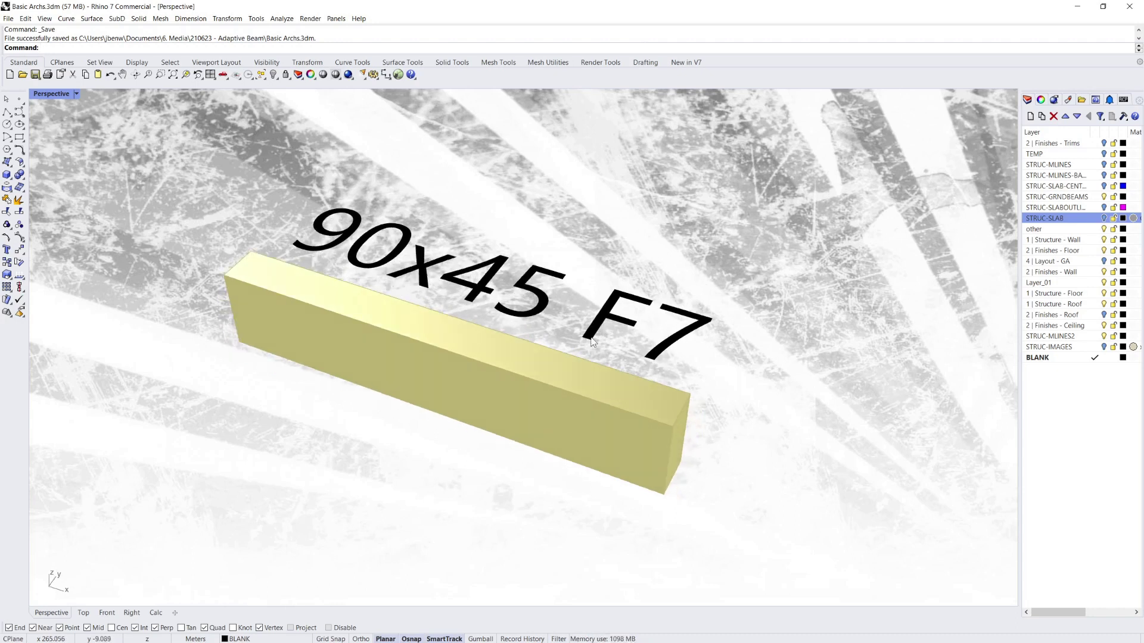
scroll(488, 346, "down", 5)
scroll(491, 349, "up", 4)
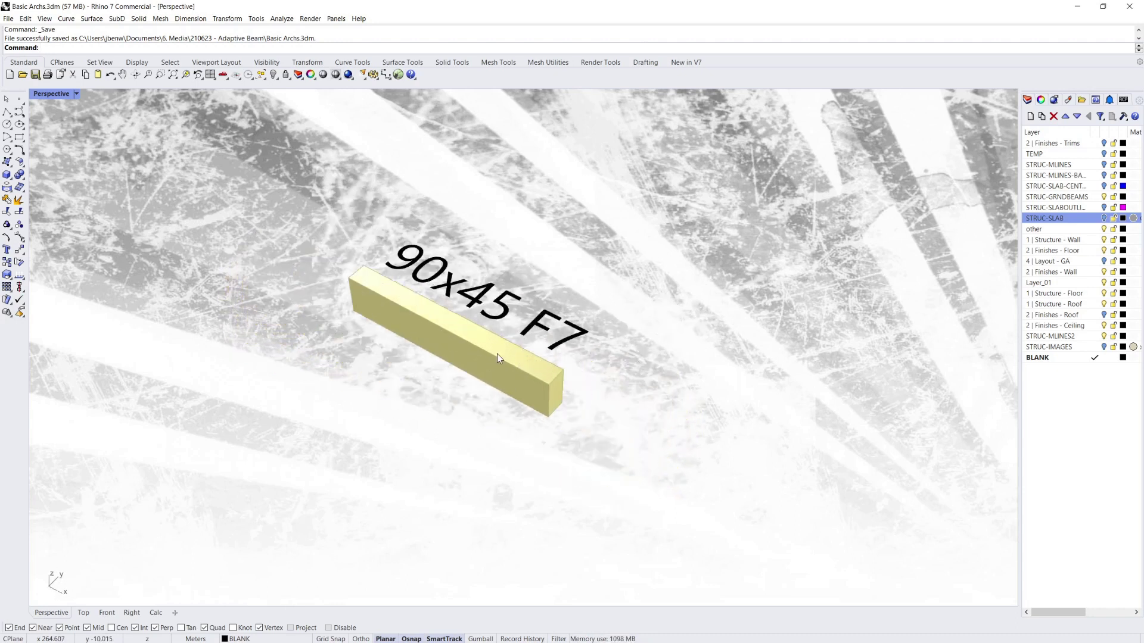
scroll(499, 316, "down", 4)
scroll(498, 316, "up", 3)
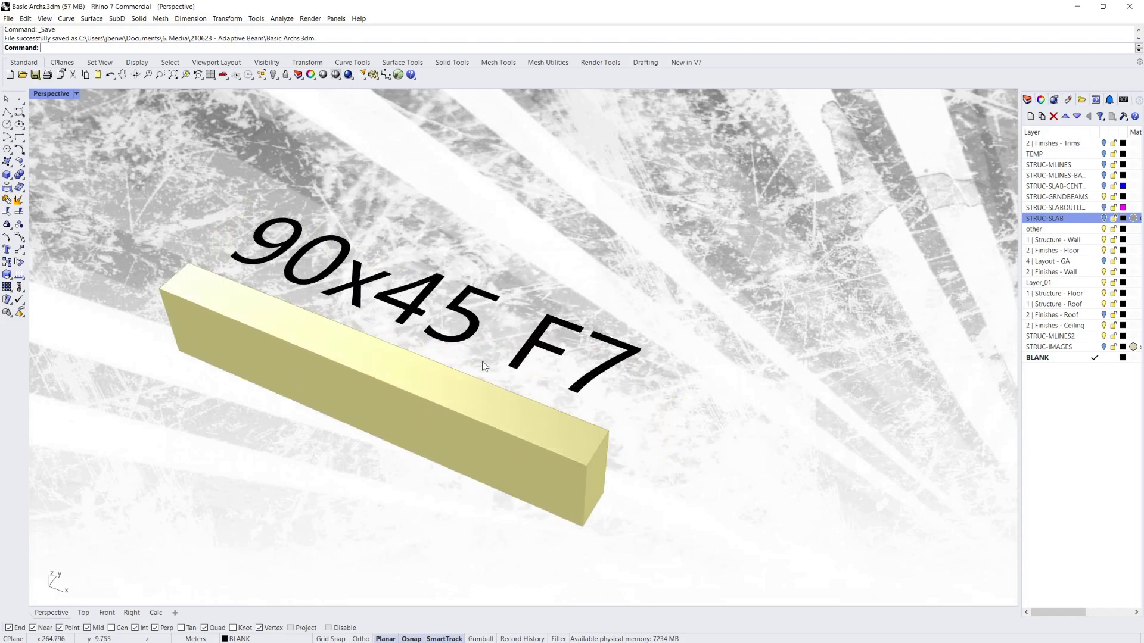
scroll(482, 356, "down", 5)
scroll(312, 309, "up", 3)
scroll(312, 308, "up", 2)
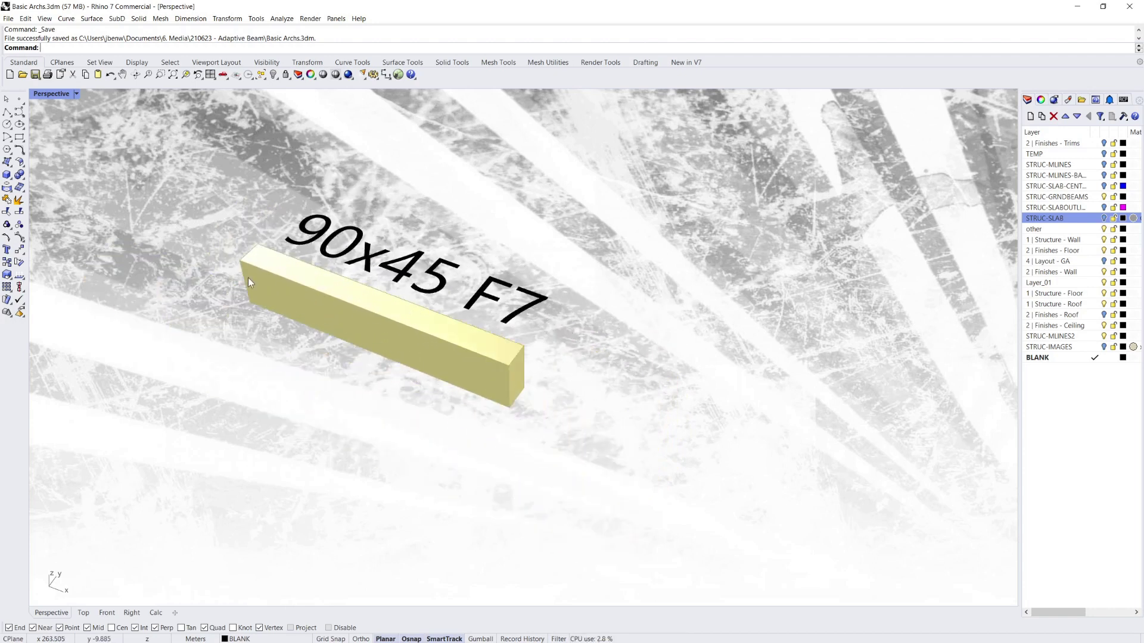
scroll(248, 277, "down", 3)
key("alt+Tab")
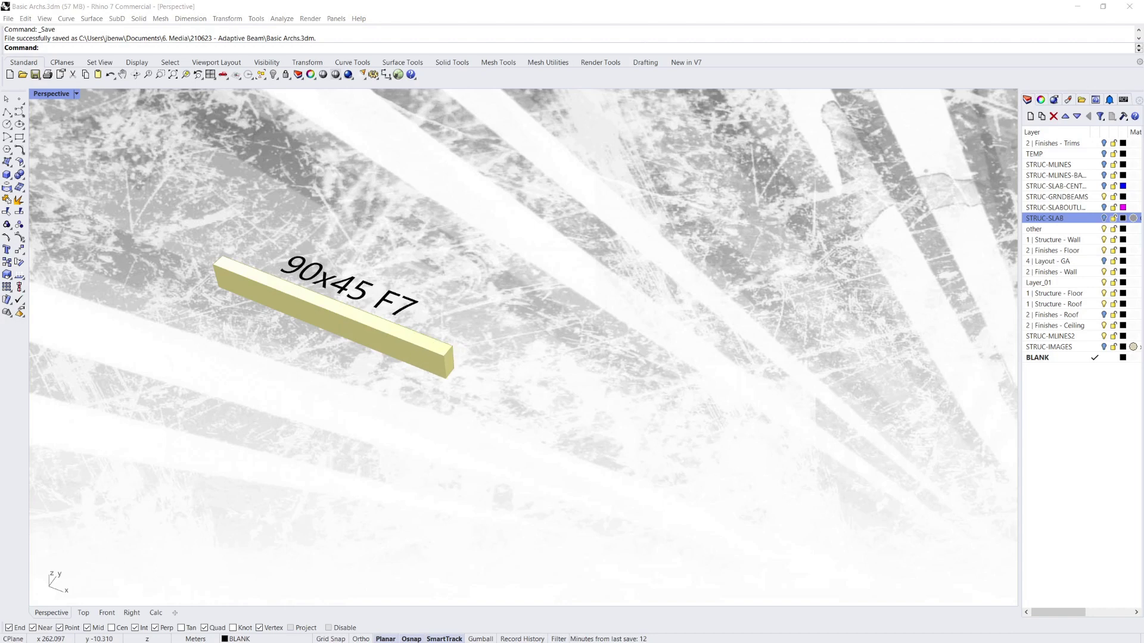
scroll(465, 401, "down", 6)
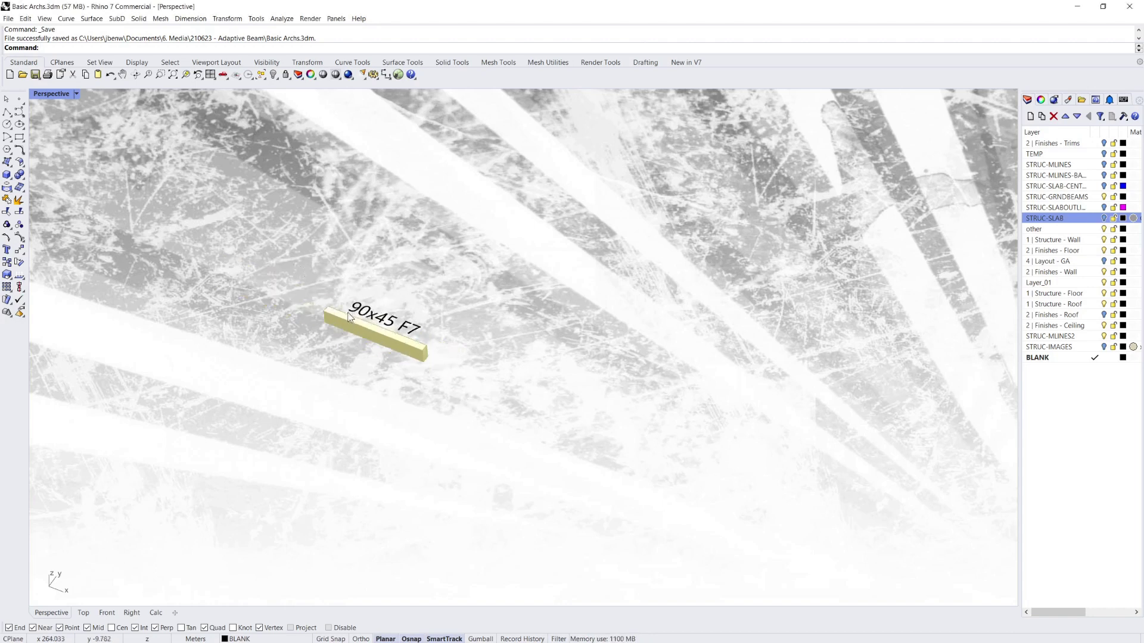
scroll(381, 321, "up", 14)
right_click_drag(558, 367, 549, 356)
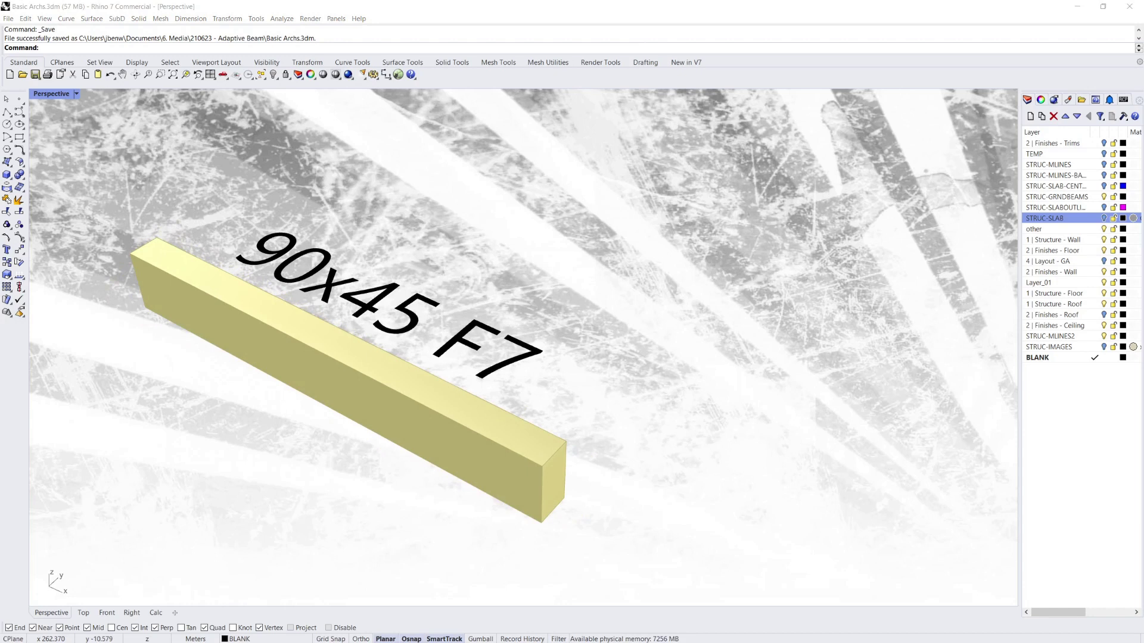
Compare the two parallel 90x45 F7 beams, their spacing and their size labels
scroll(624, 352, "down", 6)
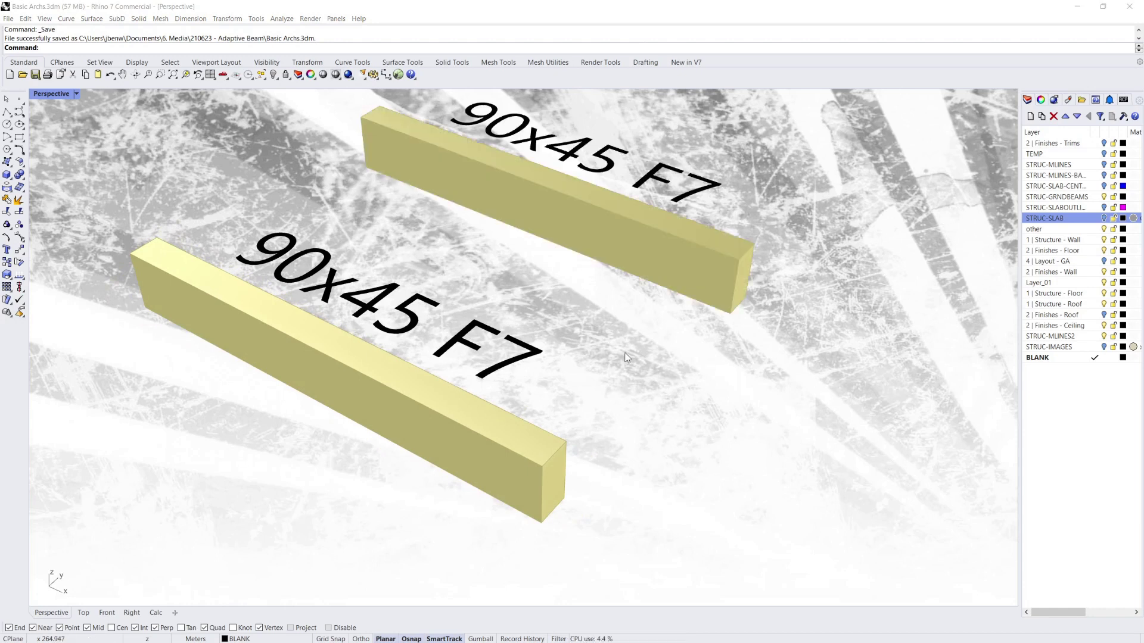
scroll(560, 330, "up", 2)
scroll(363, 331, "down", 2)
scroll(363, 330, "up", 4)
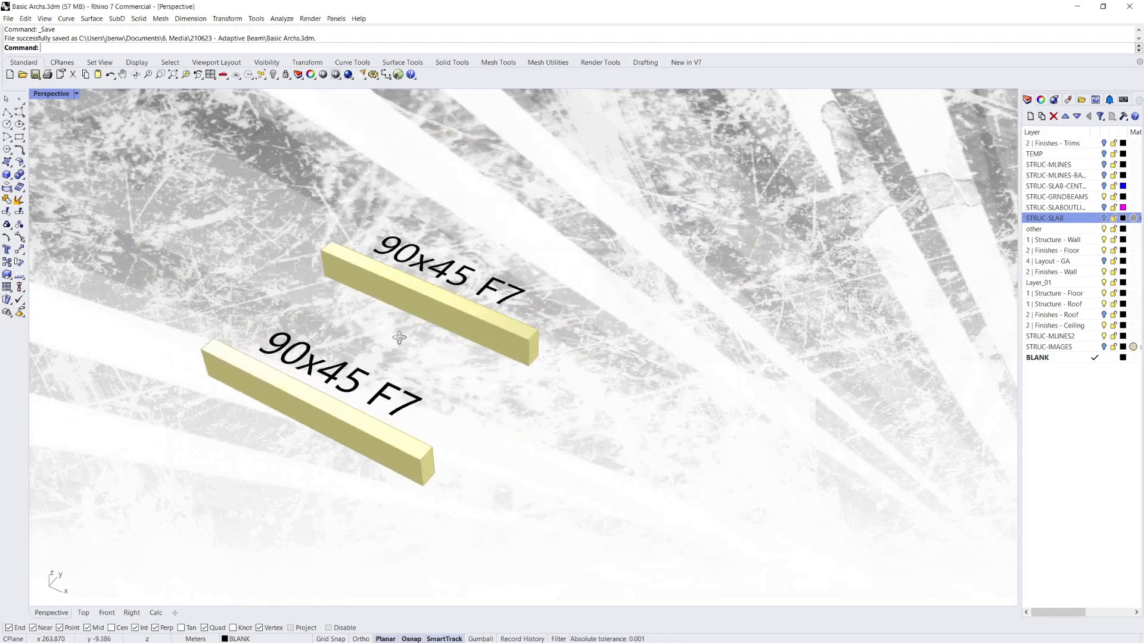
scroll(427, 353, "up", 1)
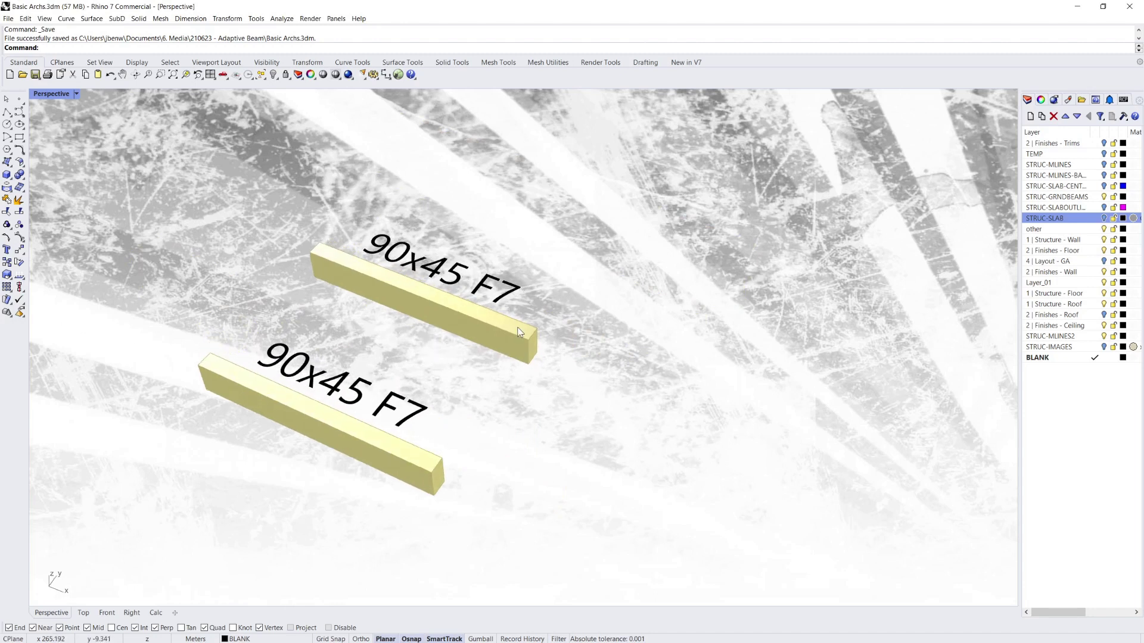
right_click(481, 371)
left_click(390, 419)
right_click_drag(427, 377, 441, 307)
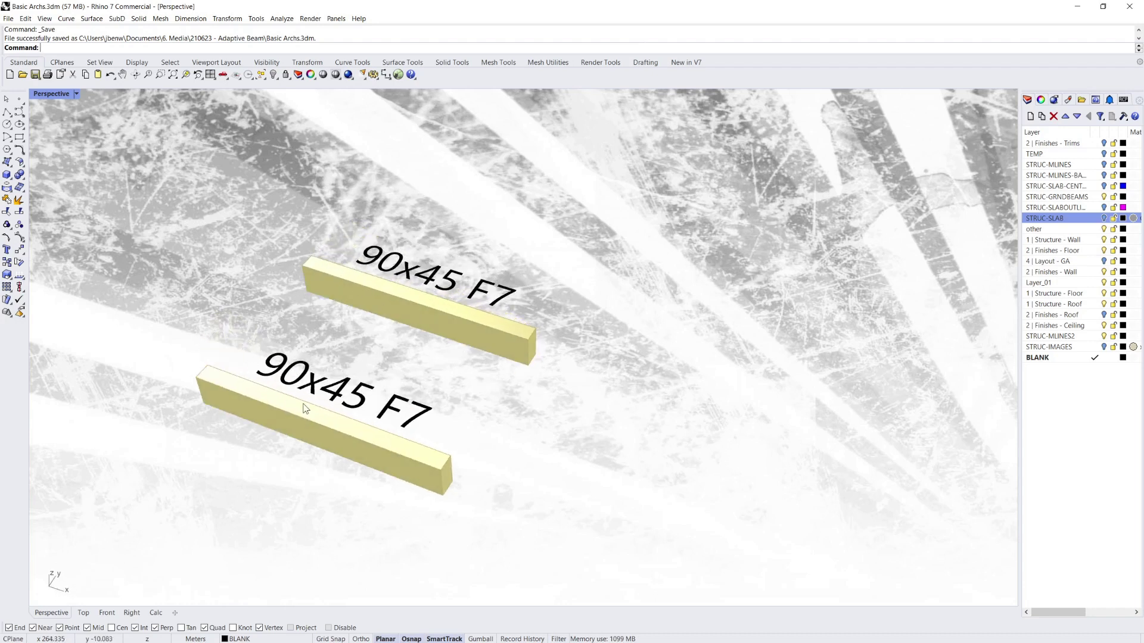
right_click_drag(473, 401, 304, 331)
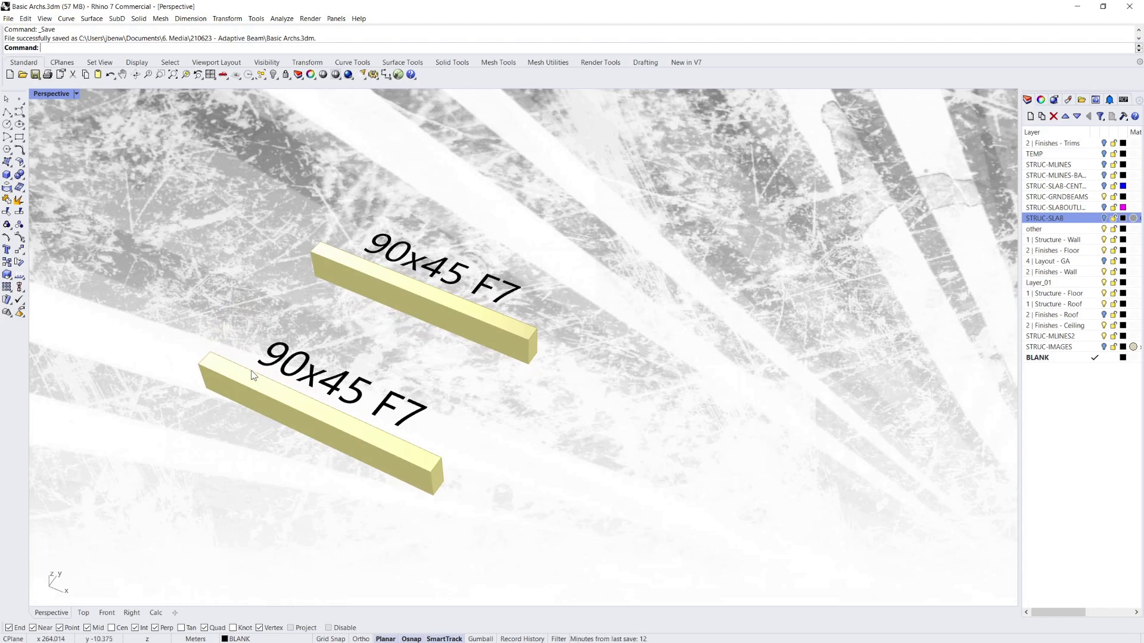
right_click_drag(442, 285, 158, 350)
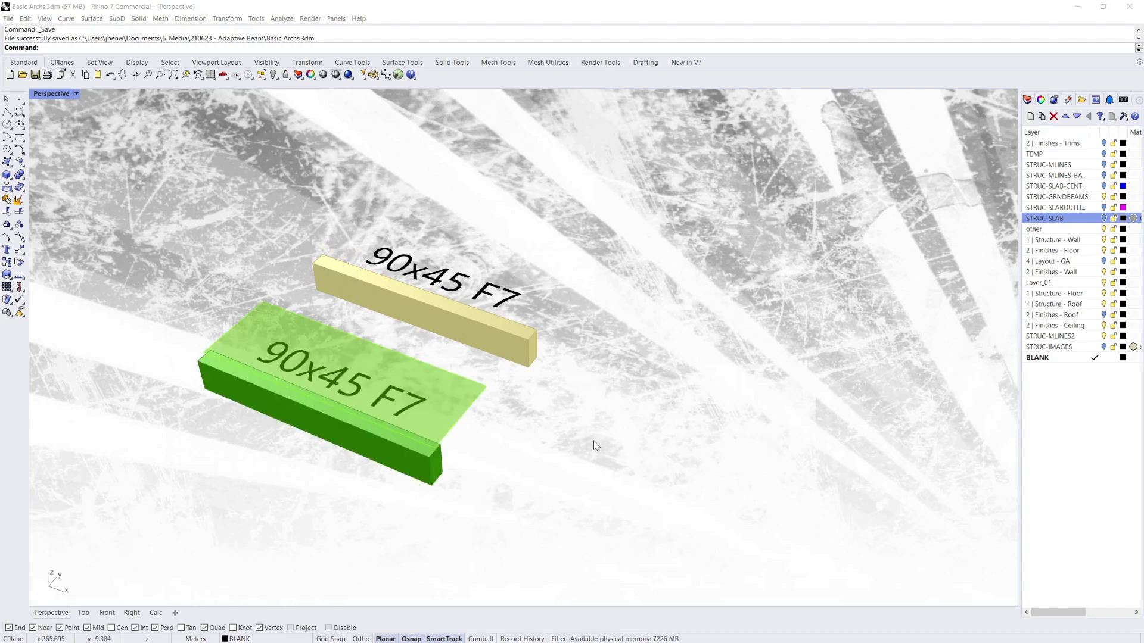
Examine the green load area highlighted between the two short 90x45 F7 beams, for each beam in turn
scroll(335, 349, "up", 3)
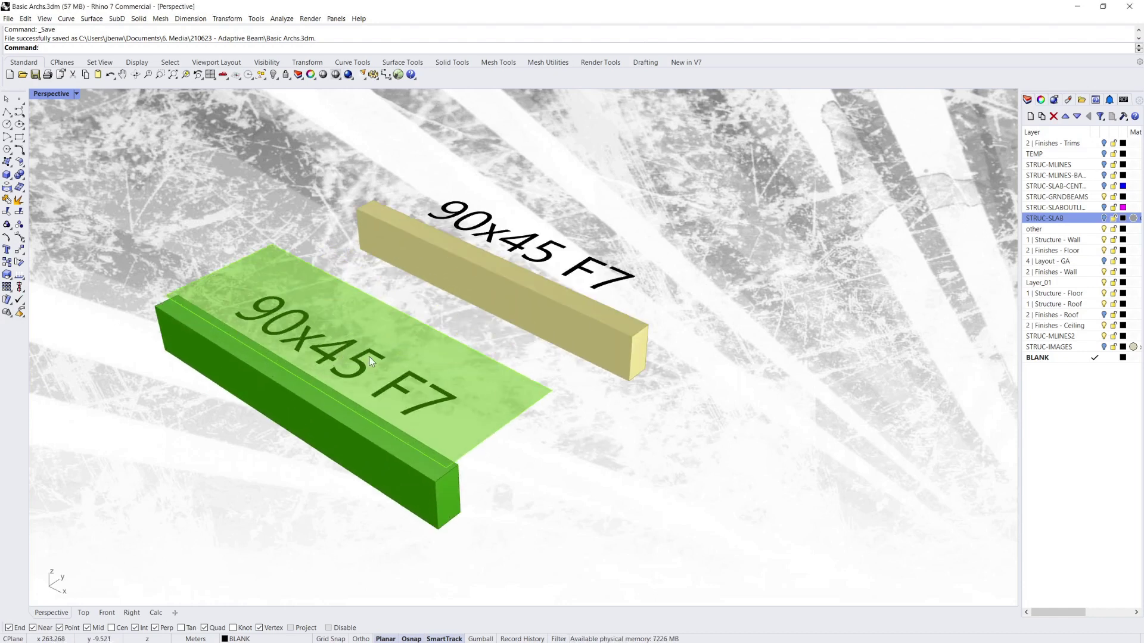
right_click_drag(370, 357, 341, 390)
right_click_drag(505, 466, 449, 403)
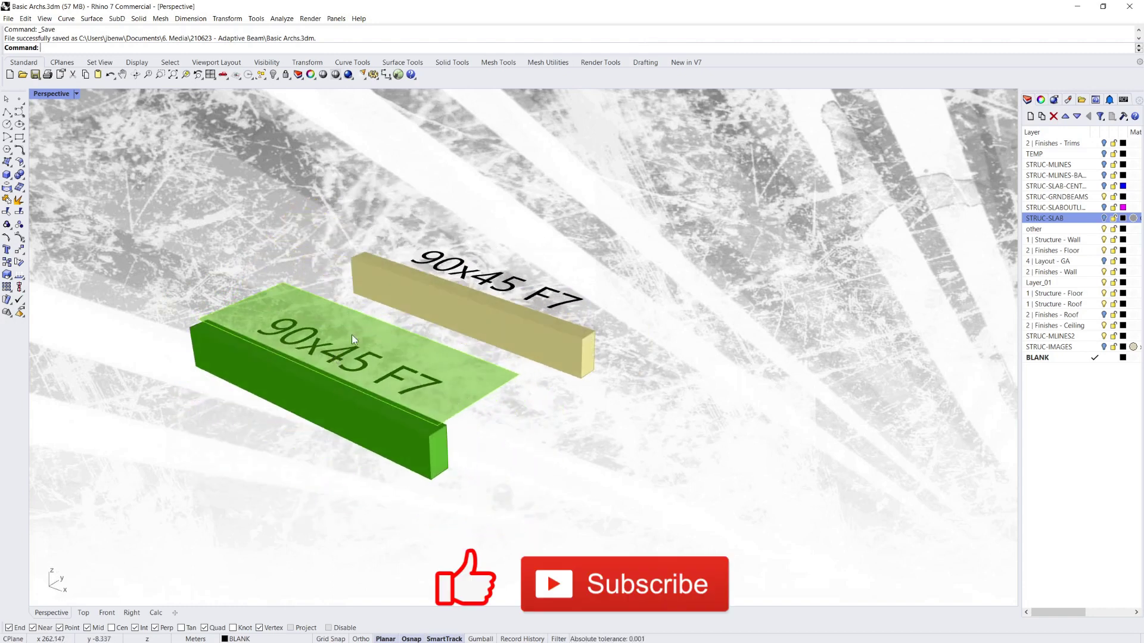
right_click_drag(352, 337, 389, 376)
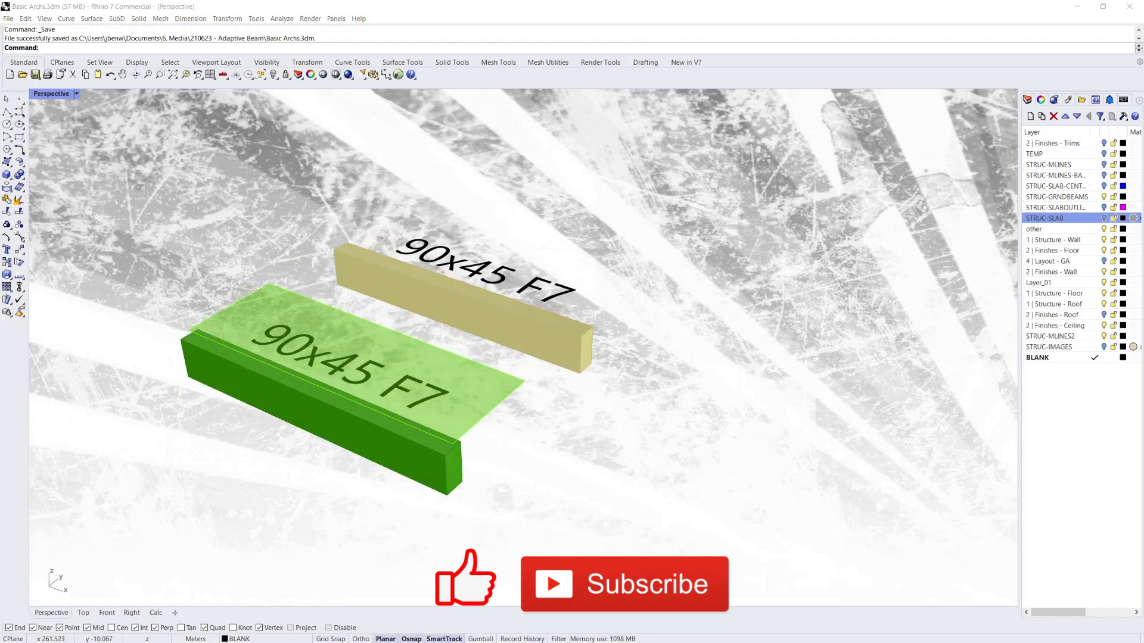
right_click_drag(410, 387, 455, 421)
right_click_drag(505, 286, 496, 361)
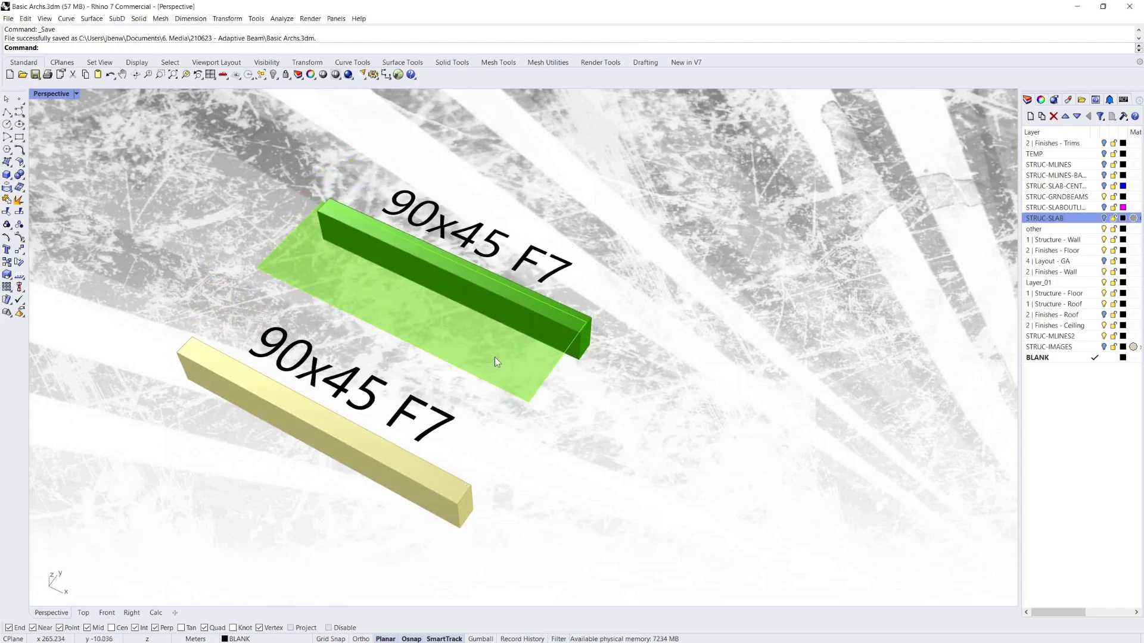
scroll(328, 285, "down", 3)
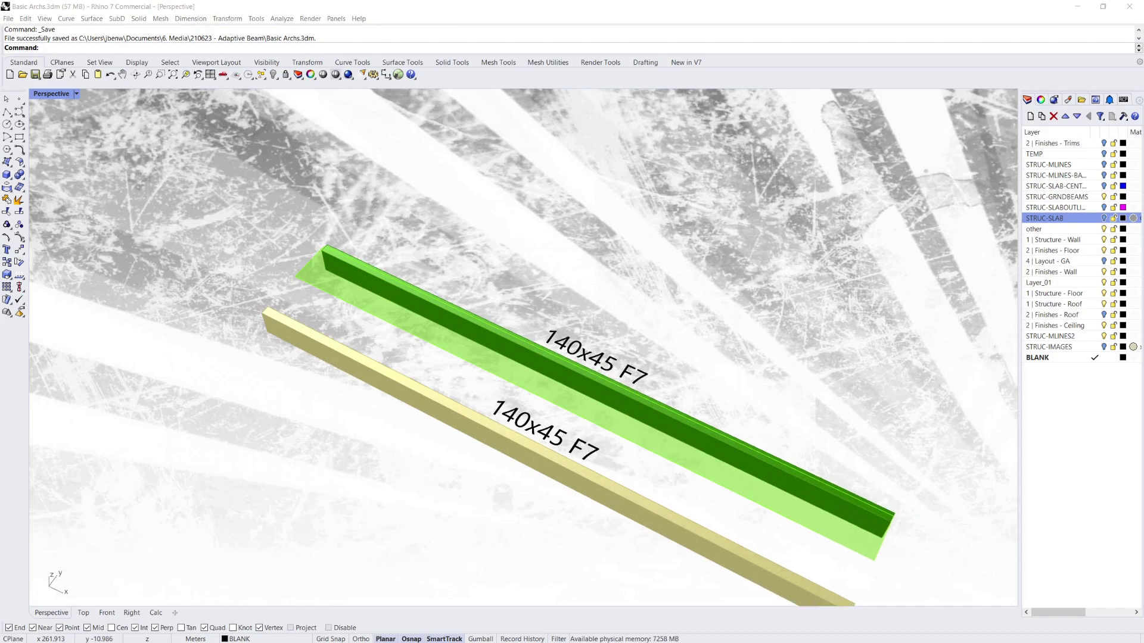
Inspect the two longer 140x45 F7 beams and the highlighted load area between them
left_click(233, 225)
scroll(232, 225, "down", 6)
scroll(333, 304, "up", 7)
right_click_drag(387, 342, 395, 346)
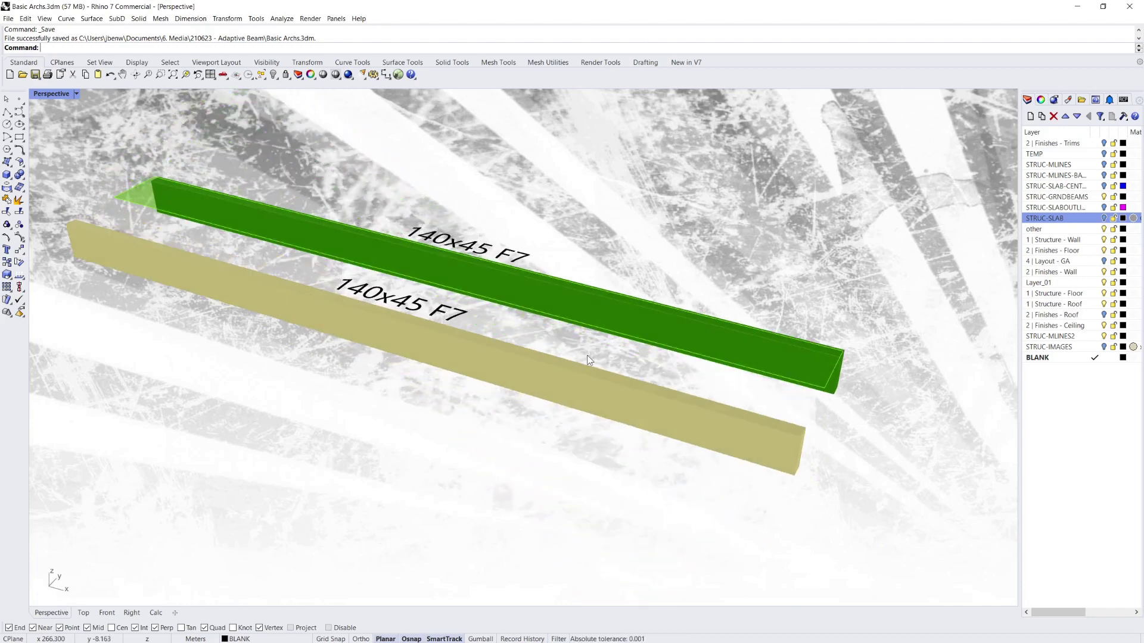
right_click_drag(597, 330, 673, 367)
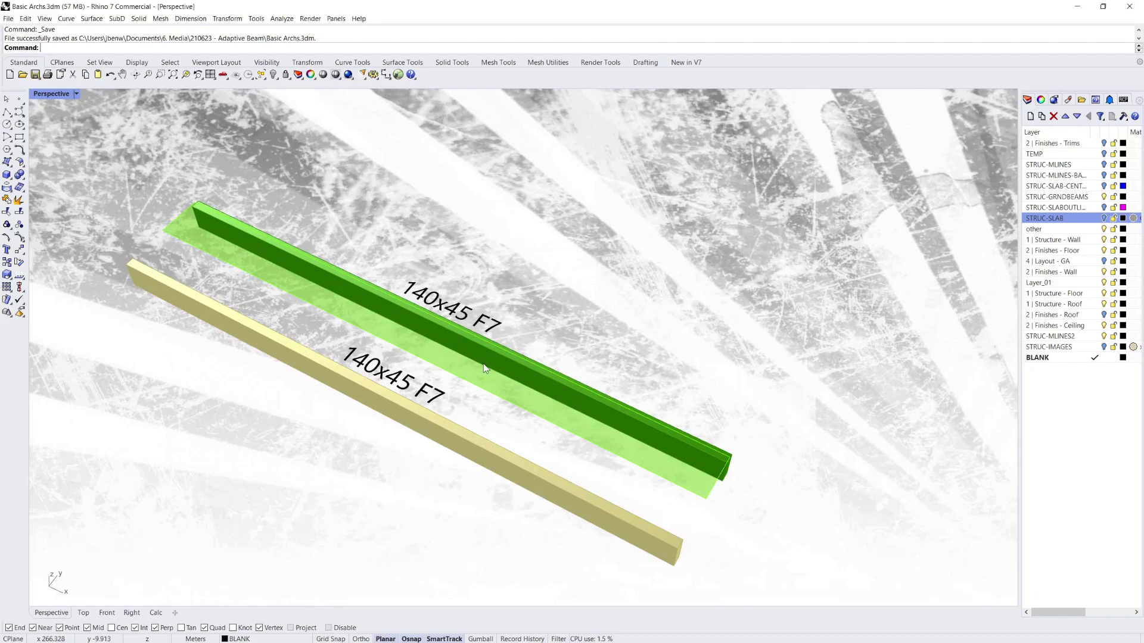
scroll(472, 396, "up", 2)
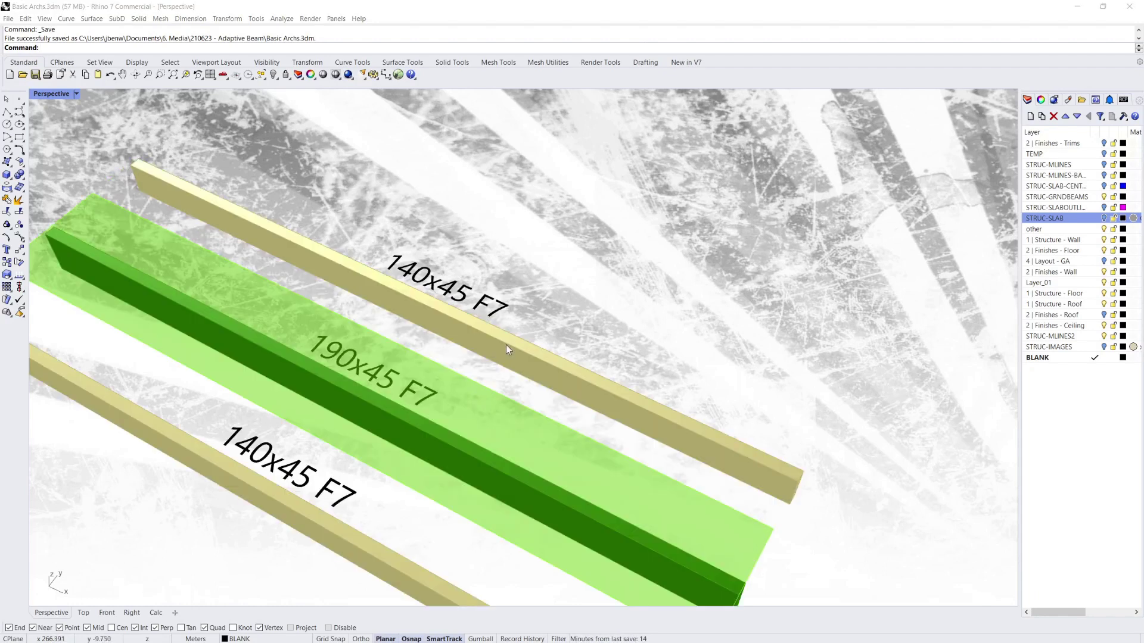
Compare the three parallel beams, checking the size labels and load area of the middle 190x45 F7 beam and the outer 140x45 F7 beams
left_click(502, 258)
scroll(502, 258, "down", 3)
scroll(475, 363, "up", 5)
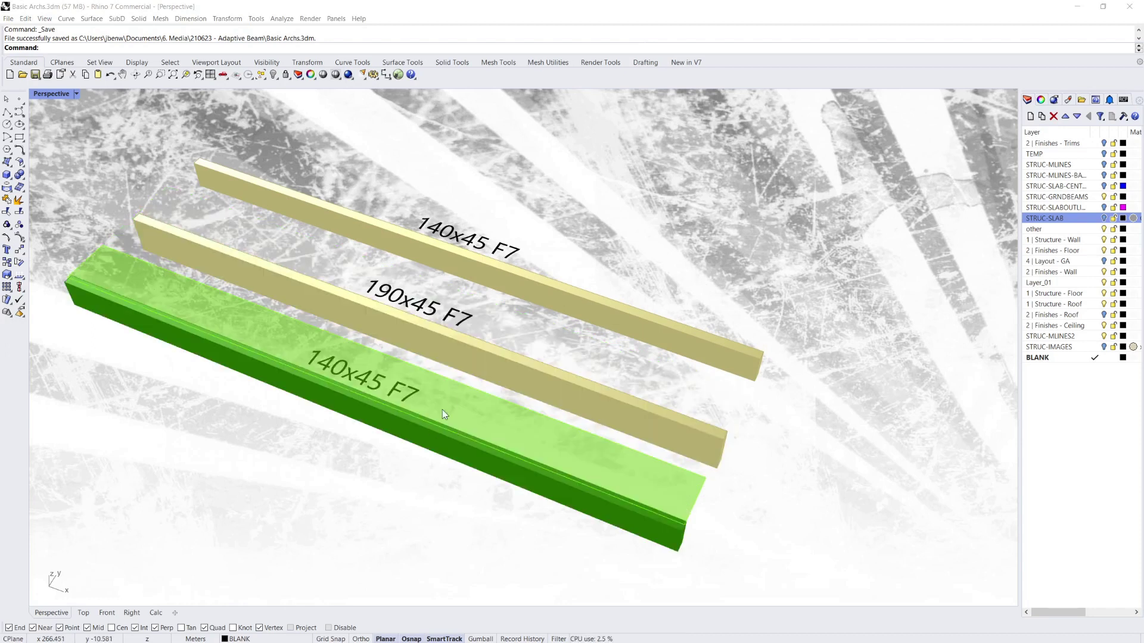
right_click_drag(569, 426, 457, 410)
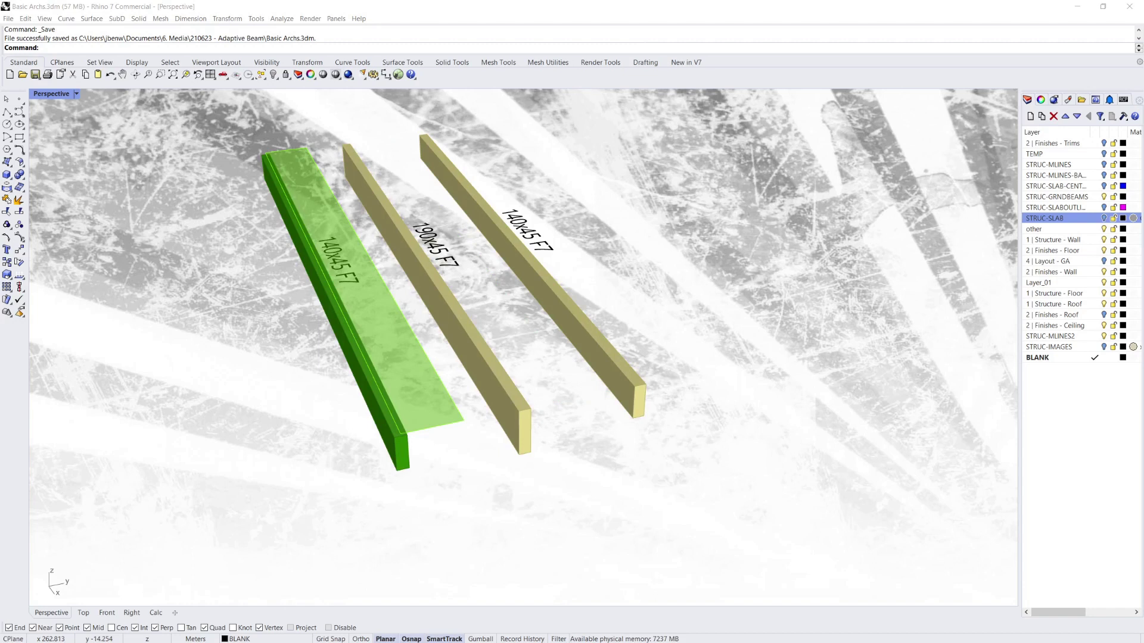
right_click_drag(289, 327, 378, 294)
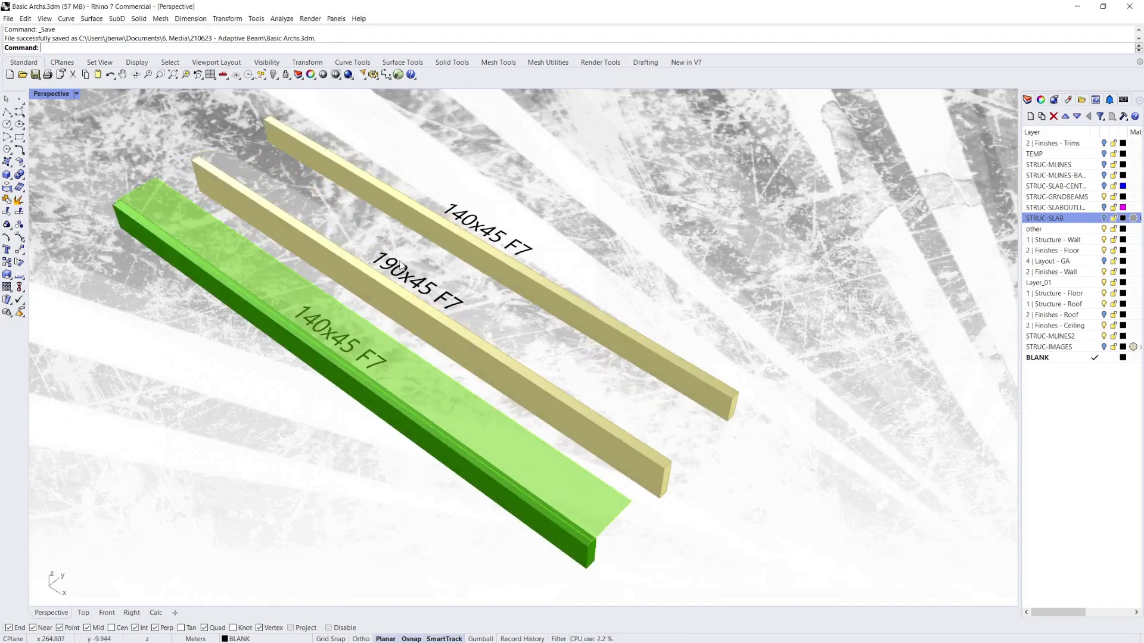
mouse_move(448, 331)
right_mouse_down()
mouse_move(479, 335)
mouse_move(366, 296)
mouse_move(441, 322)
right_mouse_up()
right_click_drag(410, 394, 326, 387)
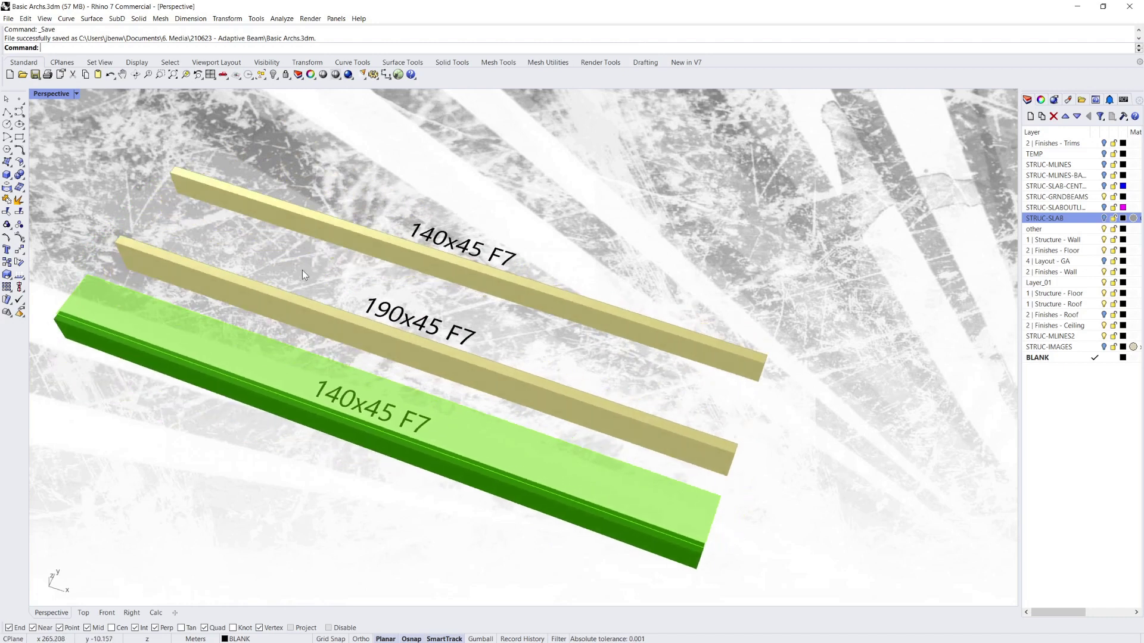
right_click_drag(517, 428, 560, 403)
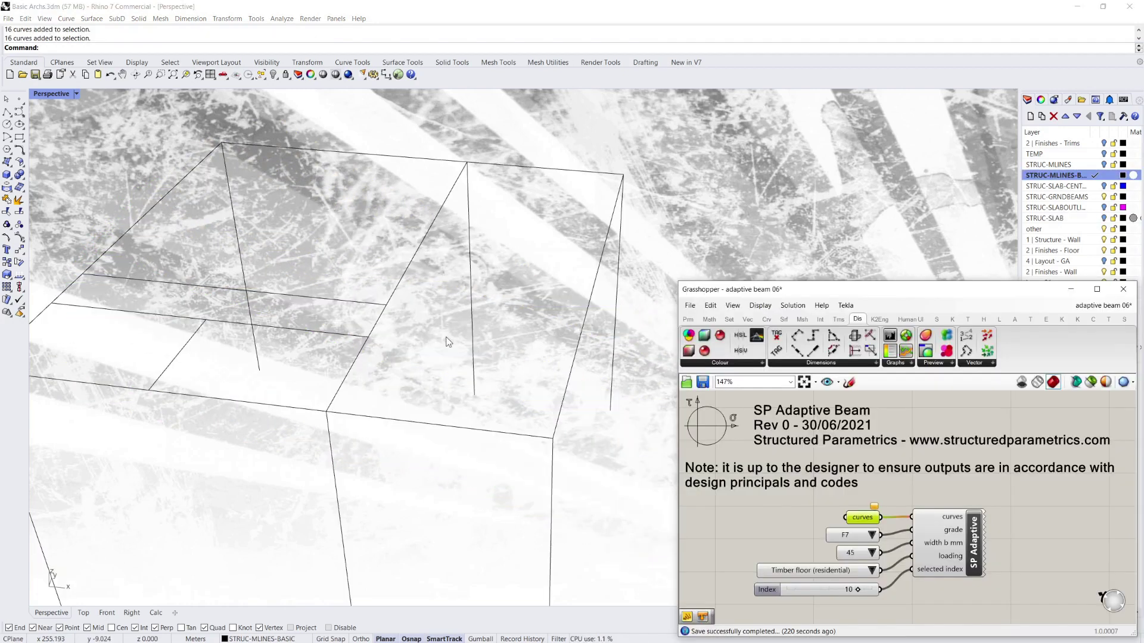
Select all the frame's lines in the model and assign them as multiple curves to the curves parameter feeding SP Adaptive
mouse_move(449, 342)
right_mouse_down()
mouse_move(306, 299)
mouse_move(389, 302)
mouse_move(449, 325)
right_mouse_up()
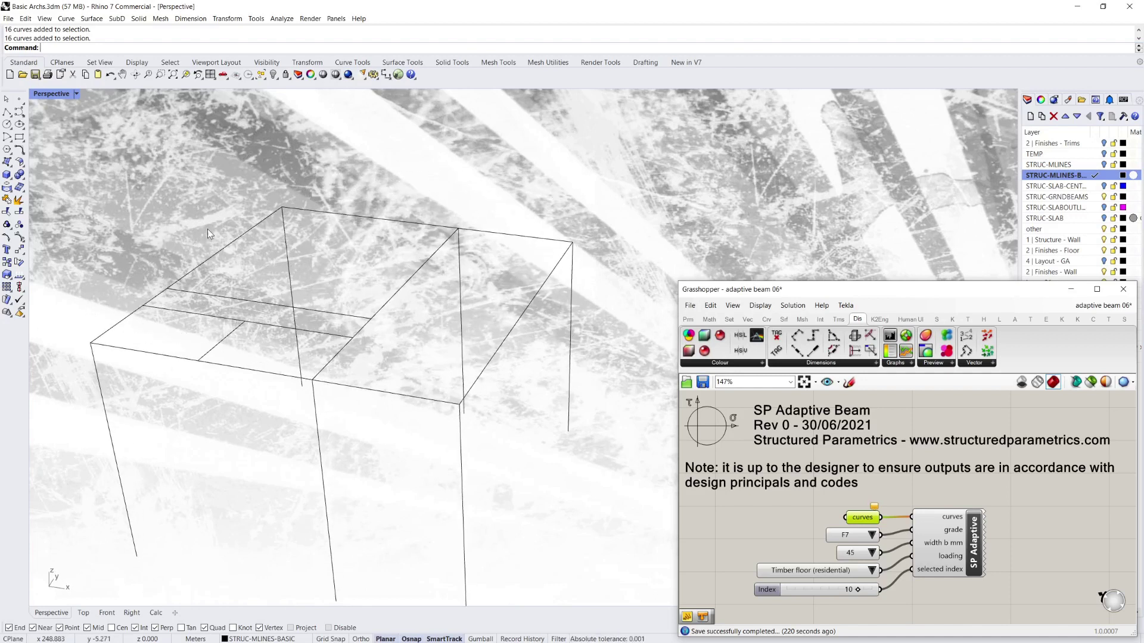
scroll(380, 262, "down", 10)
scroll(384, 277, "up", 10)
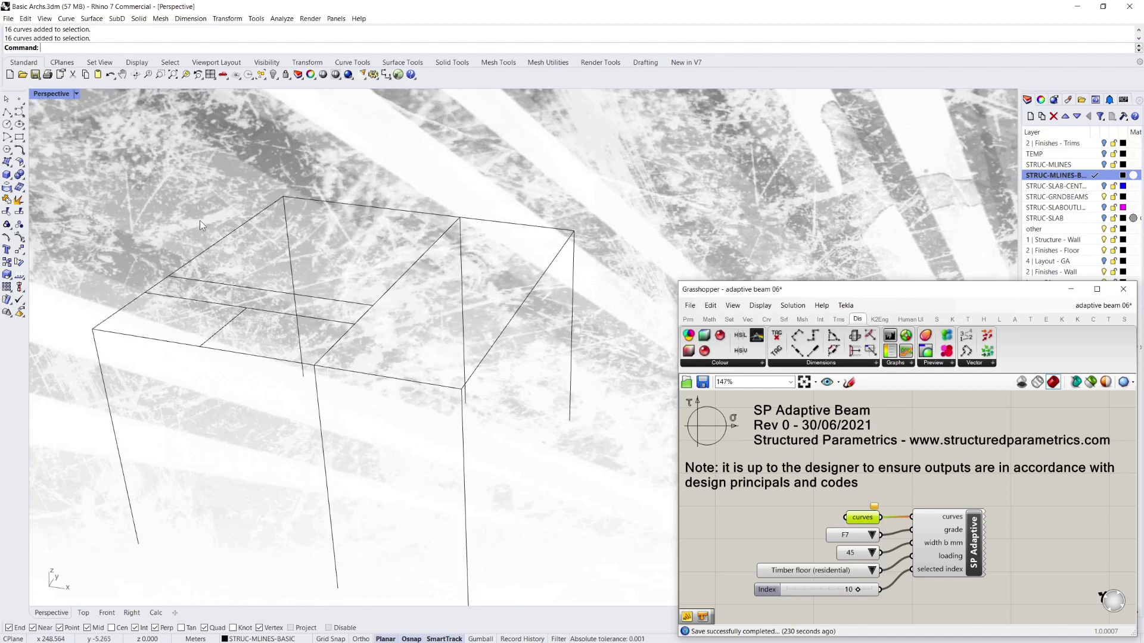
scroll(200, 225, "down", 2)
left_click_drag(66, 148, 643, 594)
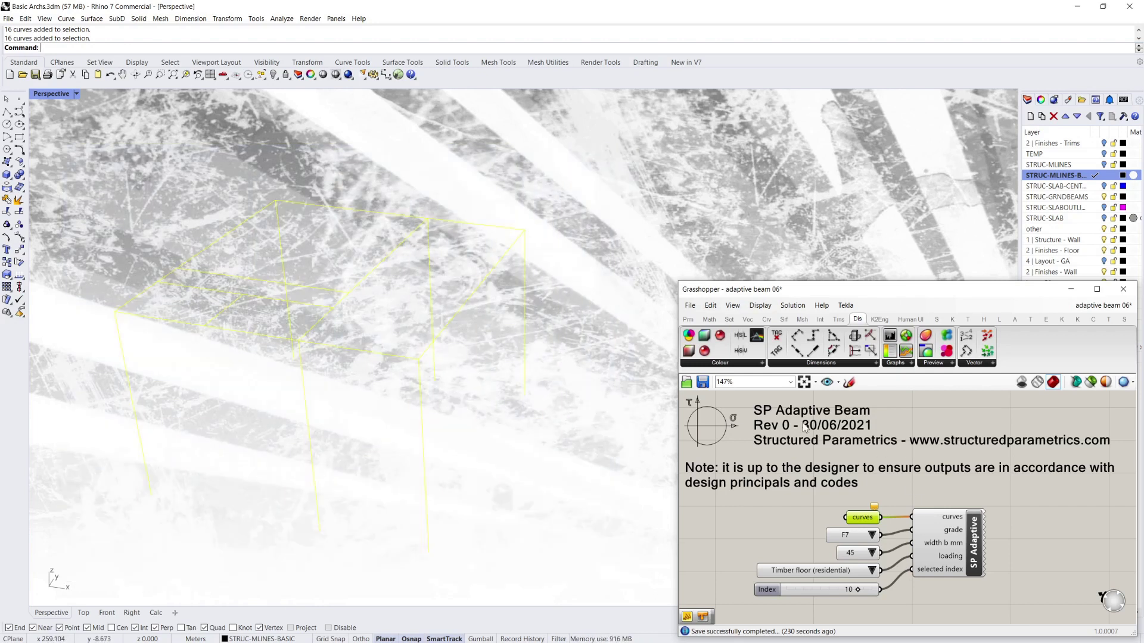
right_click(868, 520)
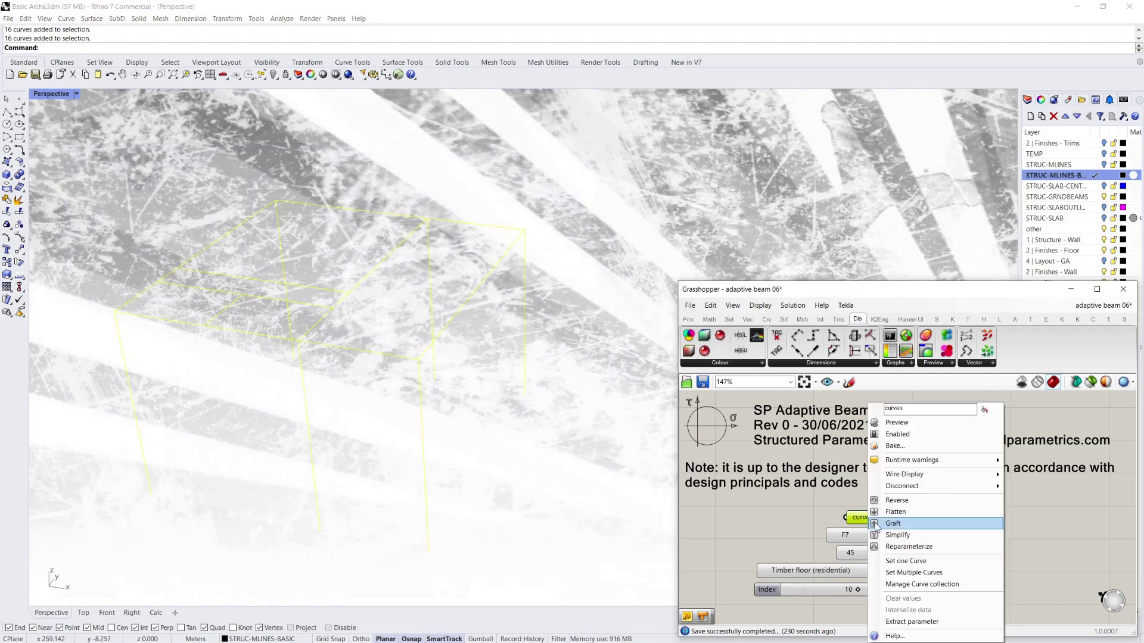
left_click(911, 573)
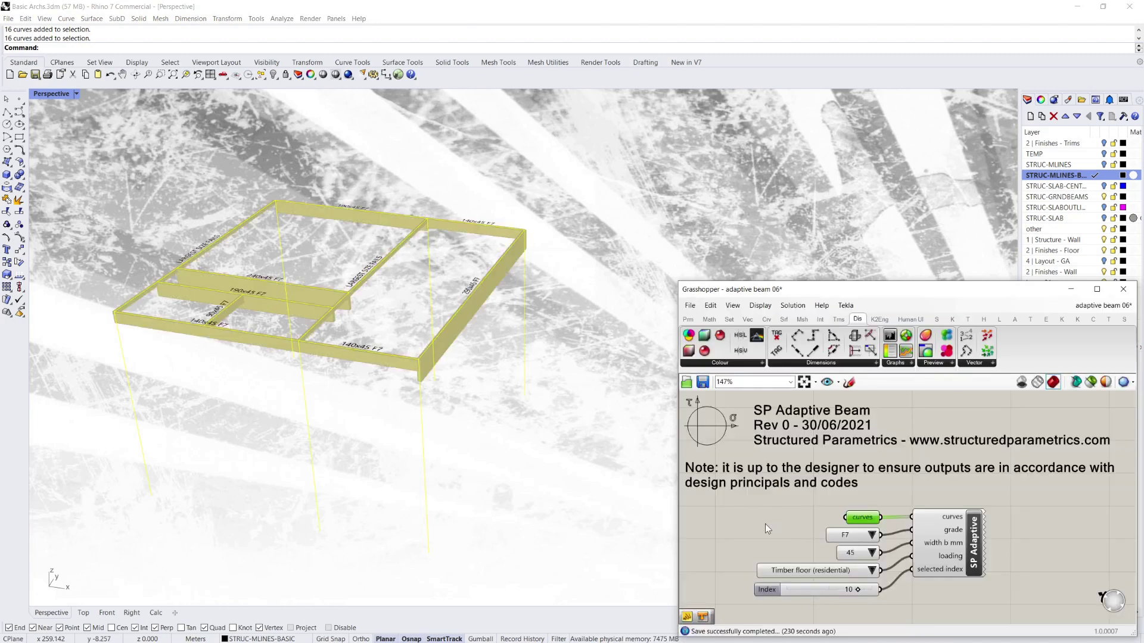
Look over the whole beam frame from several angles, reading the size labels on the outer and inner beams
right_click_drag(502, 380, 539, 342)
scroll(539, 342, "down", 5)
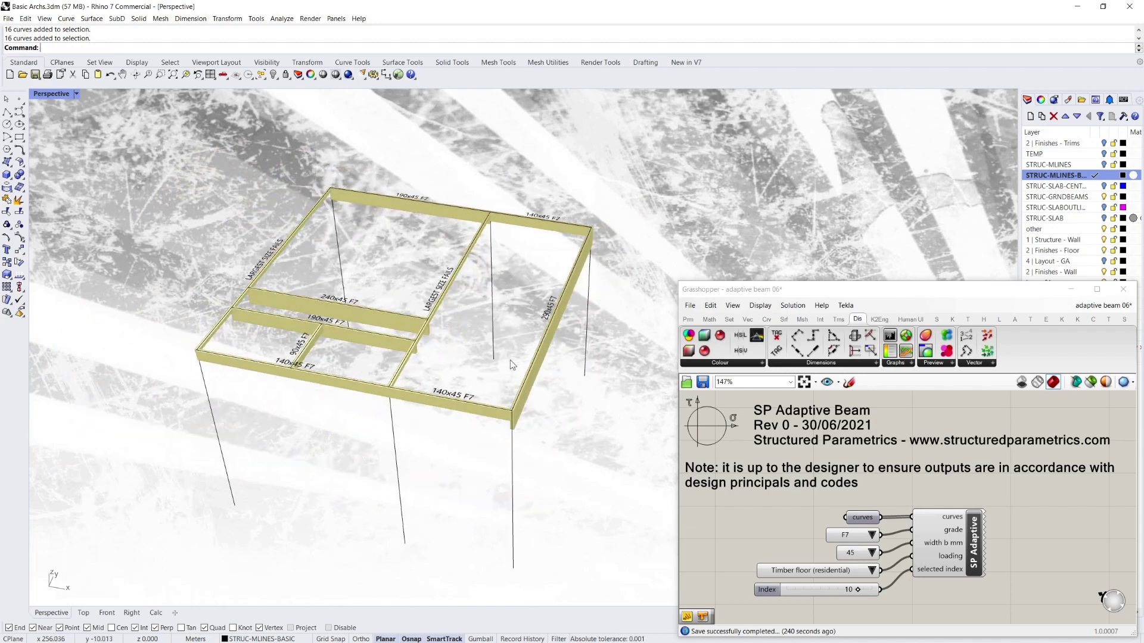
scroll(519, 322, "up", 4)
right_click_drag(592, 337, 554, 335)
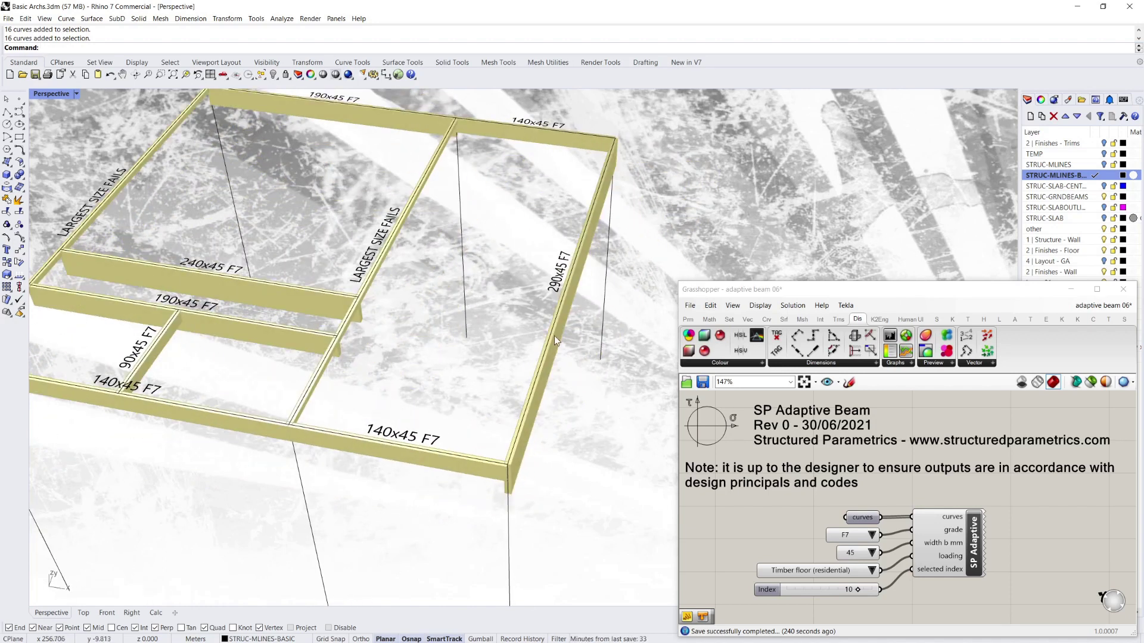
scroll(323, 277, "down", 3)
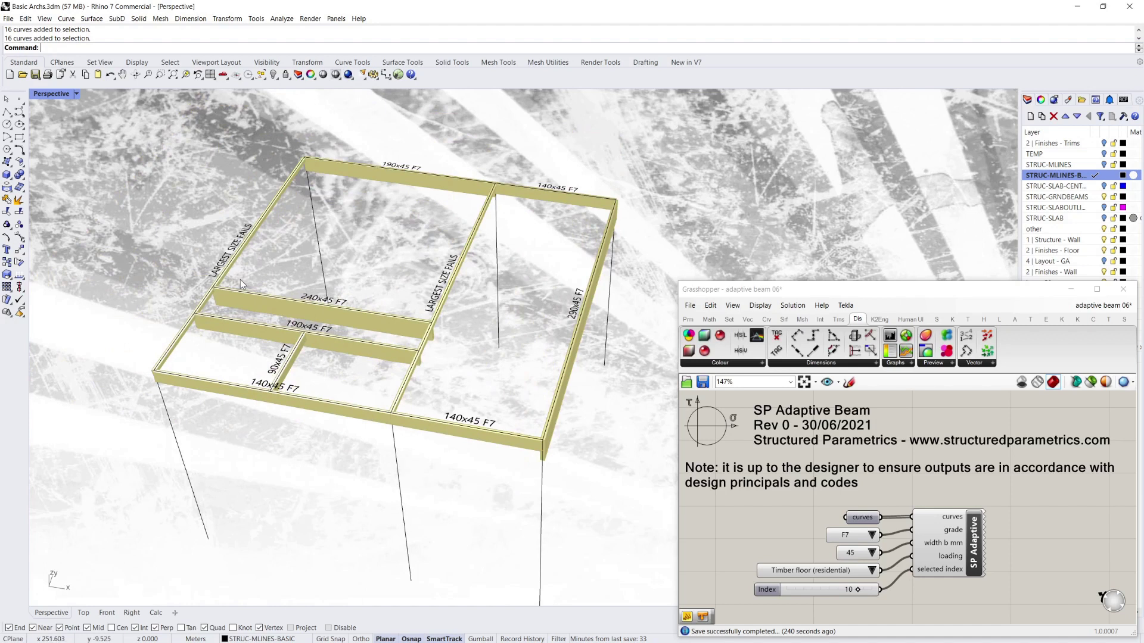
right_click_drag(241, 280, 337, 296)
scroll(286, 293, "down", 2)
scroll(340, 295, "up", 4)
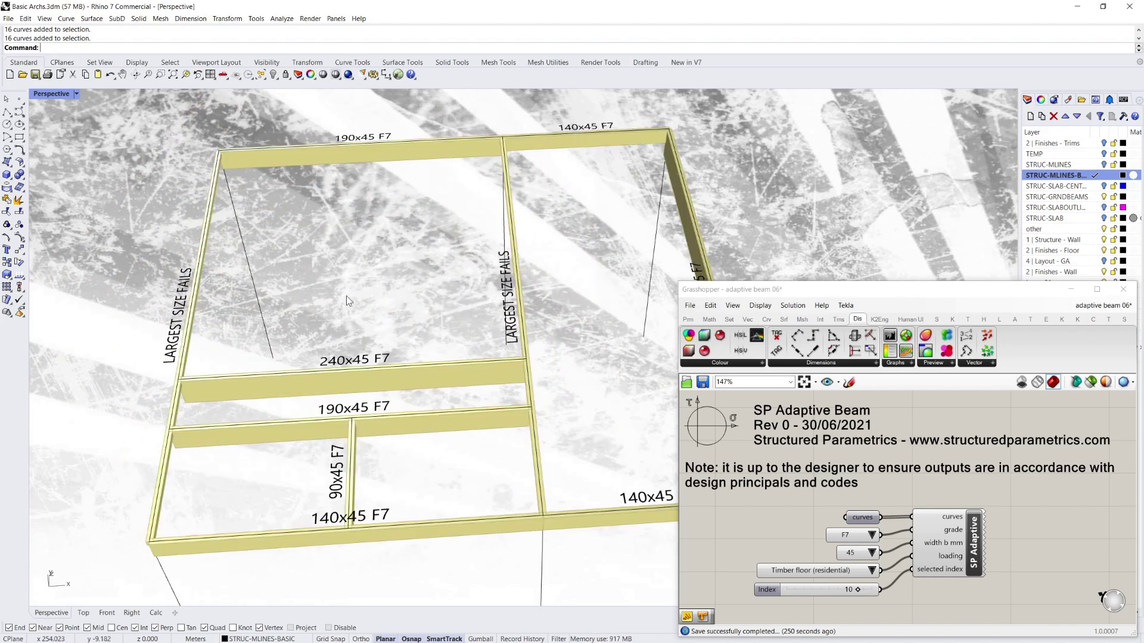
mouse_move(396, 322)
right_mouse_down()
mouse_move(440, 312)
mouse_move(369, 312)
mouse_move(381, 318)
right_mouse_up()
scroll(440, 312, "down", 3)
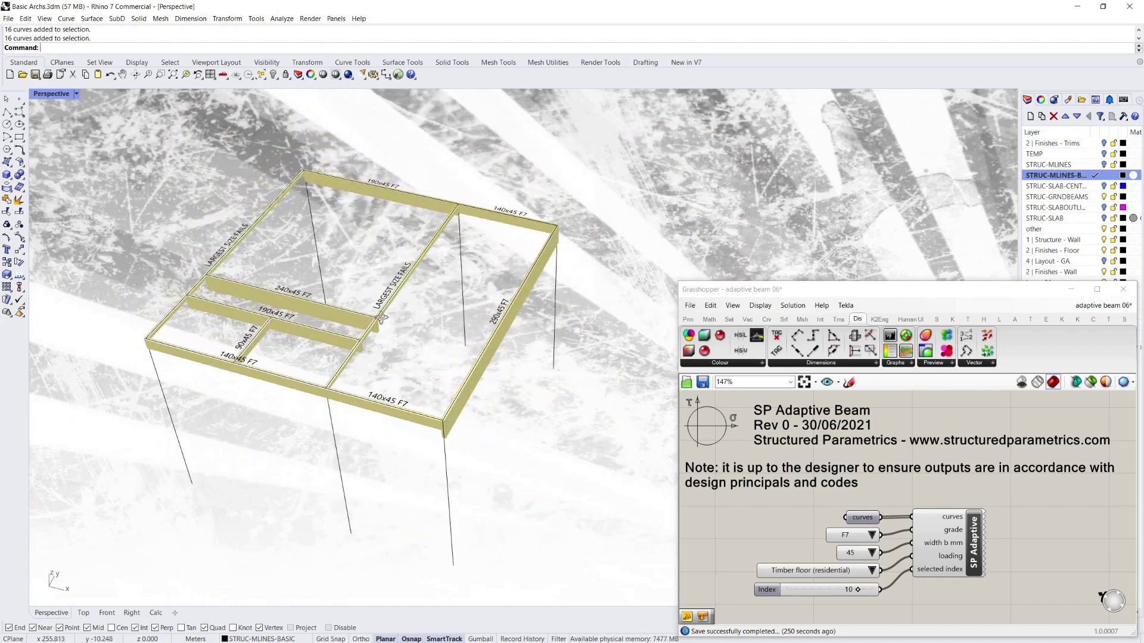
Examine the labels of the frame's long edge and middle beams alongside the 240x45 and 190x45 F7 beams spanning between them
scroll(322, 231, "up", 5)
scroll(298, 271, "down", 2)
scroll(215, 248, "up", 5)
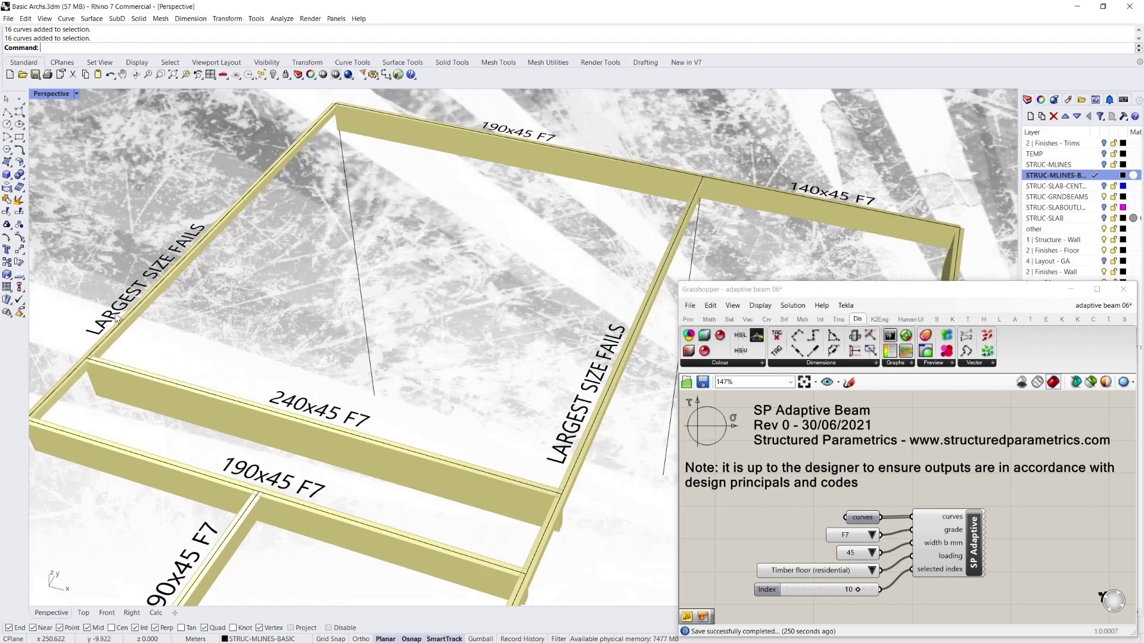
scroll(289, 287, "down", 3)
scroll(423, 337, "up", 3)
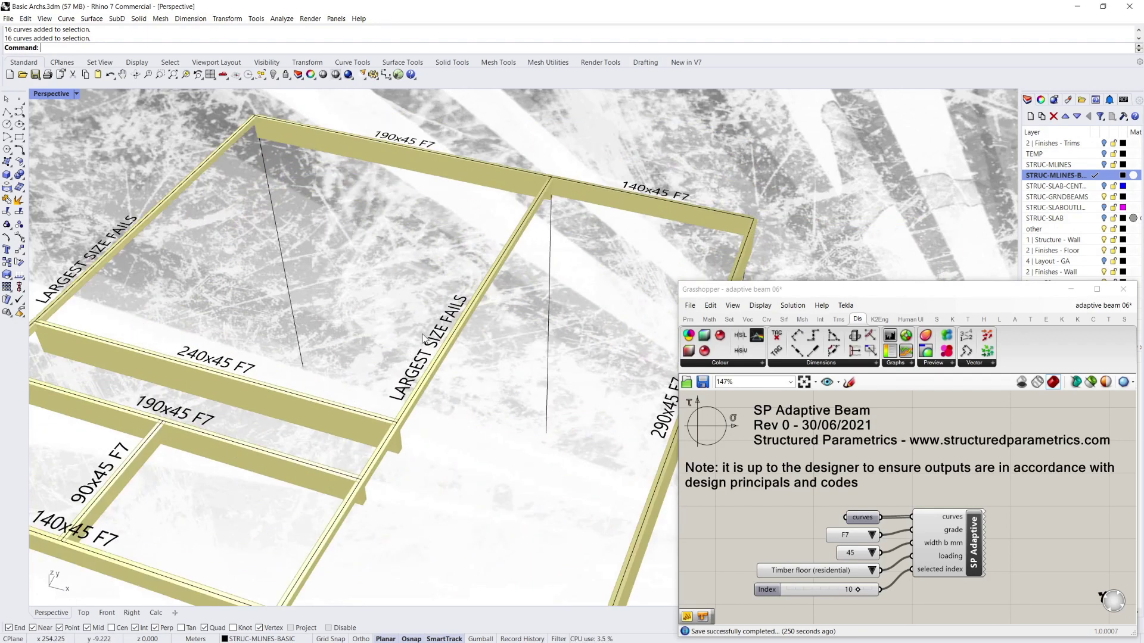
scroll(304, 363, "down", 3)
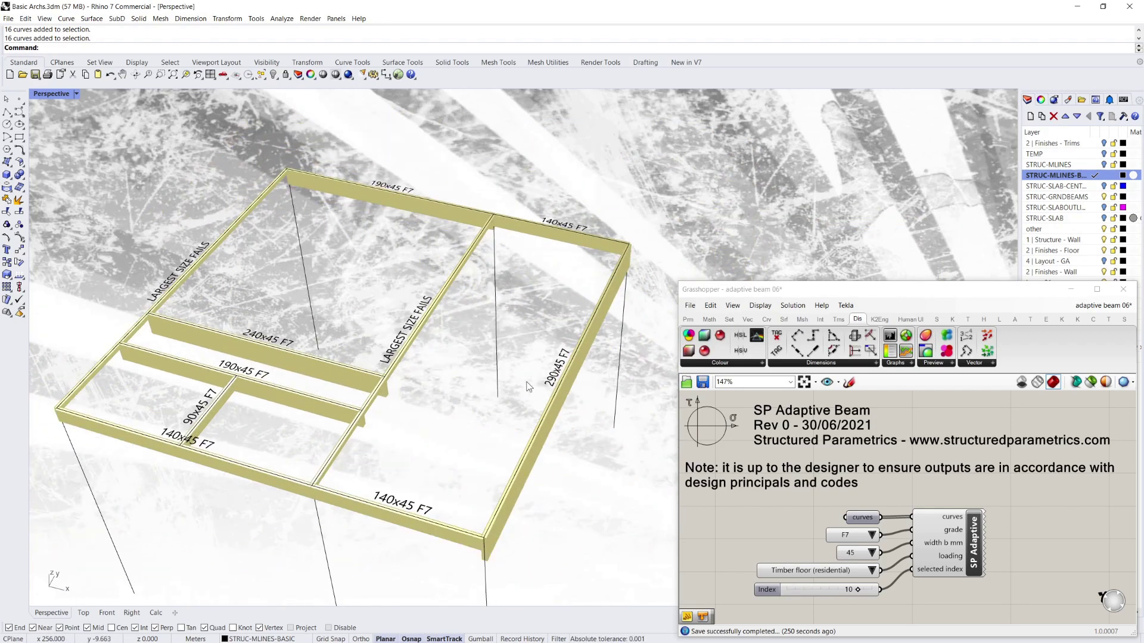
scroll(368, 356, "down", 1)
scroll(367, 356, "up", 2)
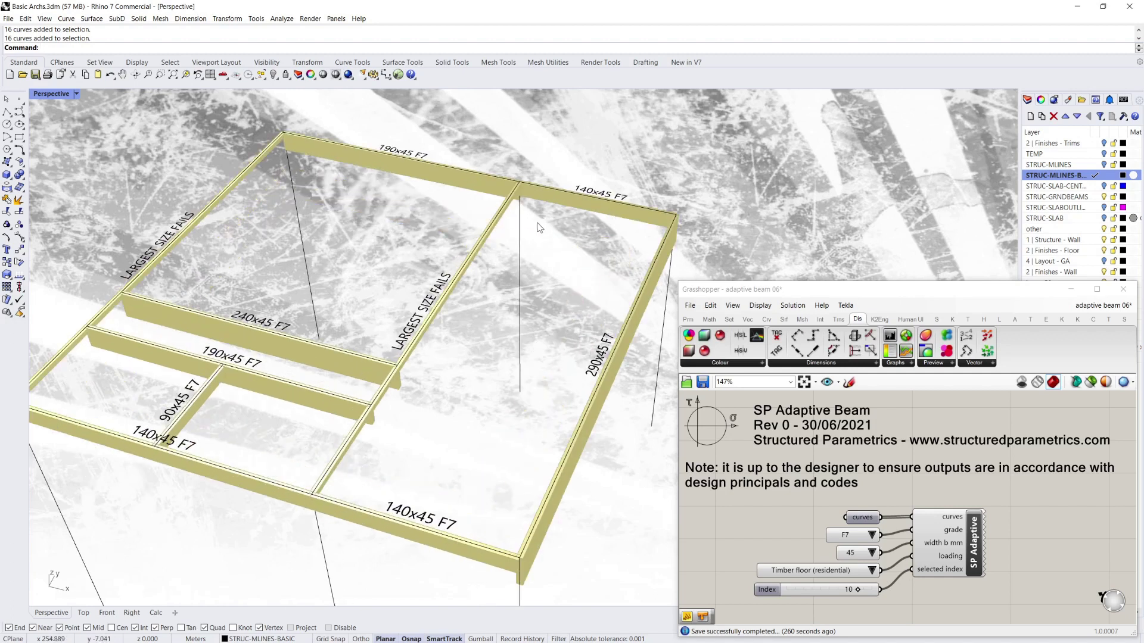
scroll(379, 262, "down", 3)
scroll(342, 323, "up", 2)
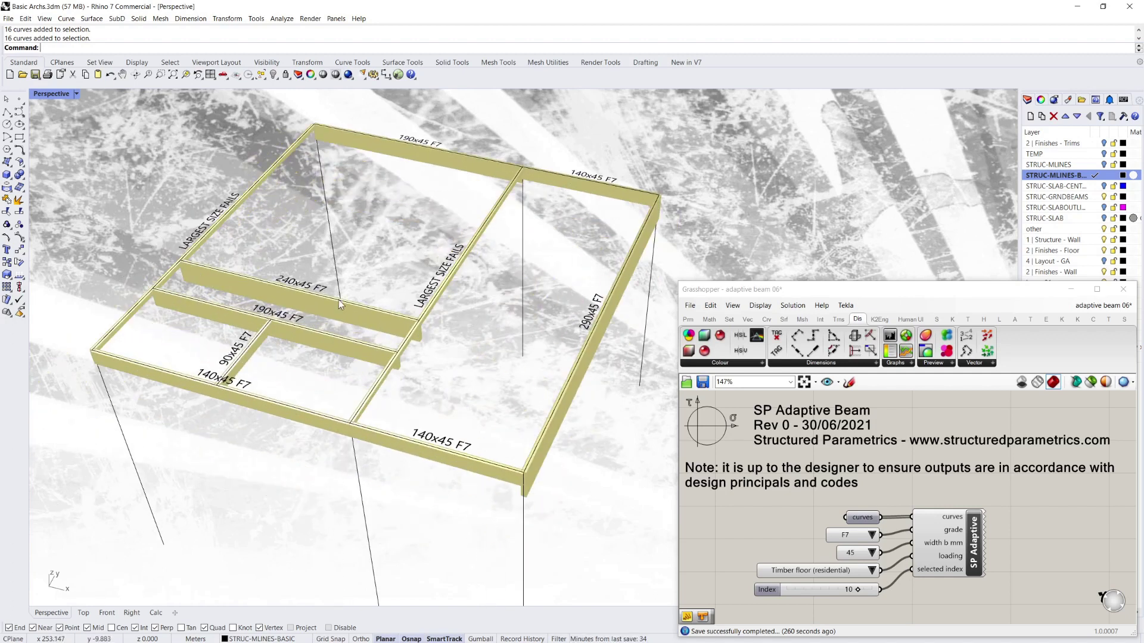
scroll(338, 299, "down", 3)
scroll(359, 270, "up", 3)
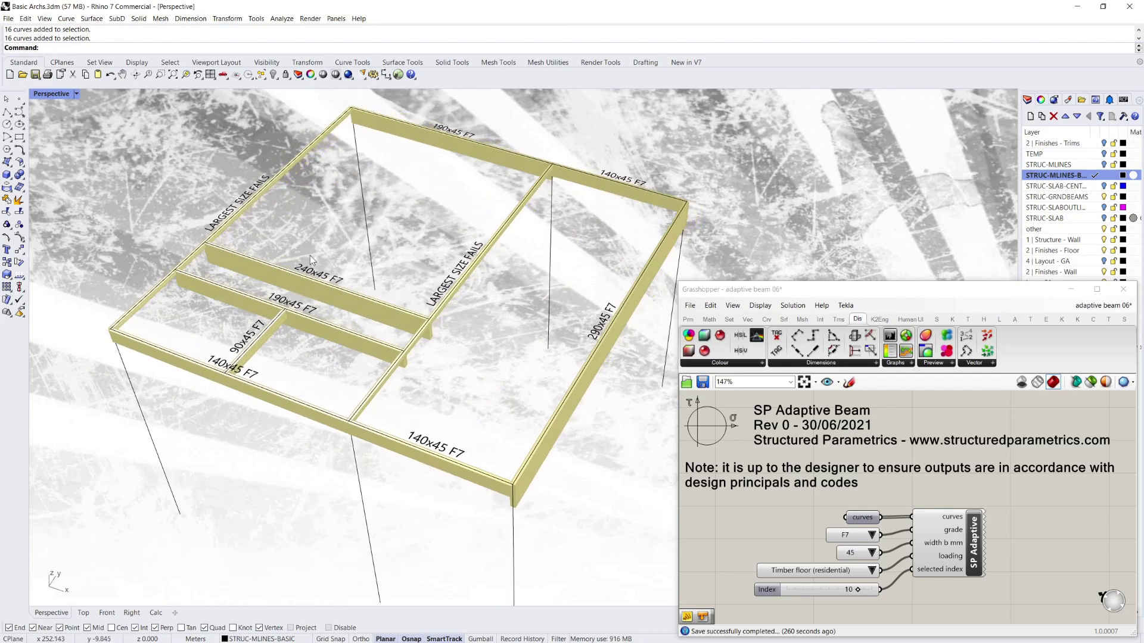
scroll(381, 273, "down", 3)
scroll(374, 259, "up", 3)
scroll(374, 259, "up", 1)
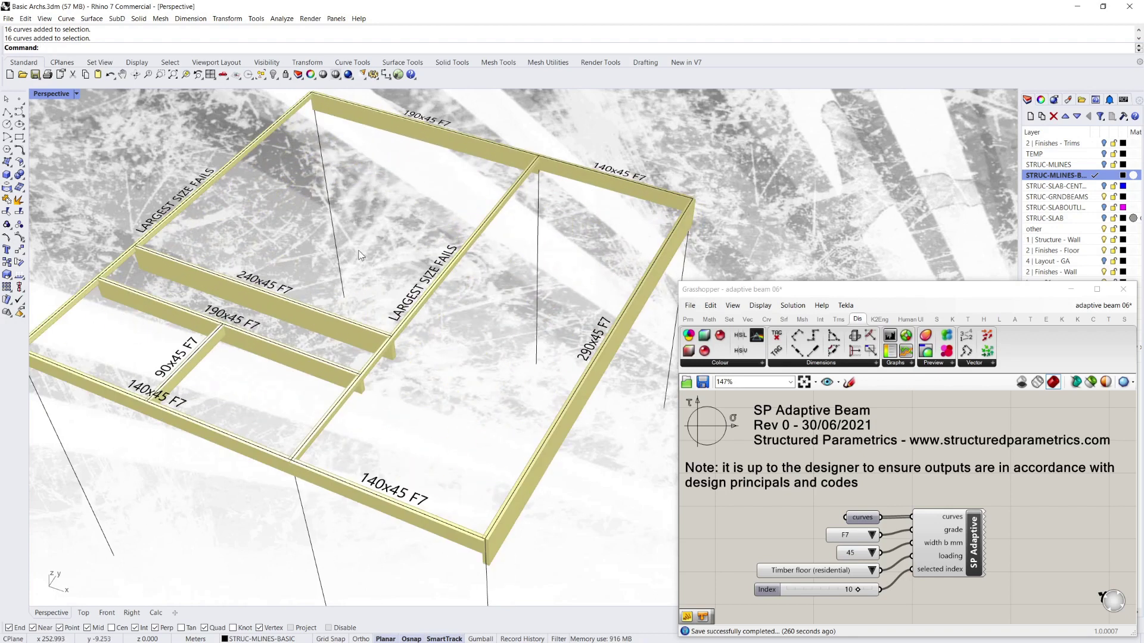
Set the selected index to 0 and view the load area of the outer 140x45 F7 beam beside the 90x45 beam
left_click(799, 569)
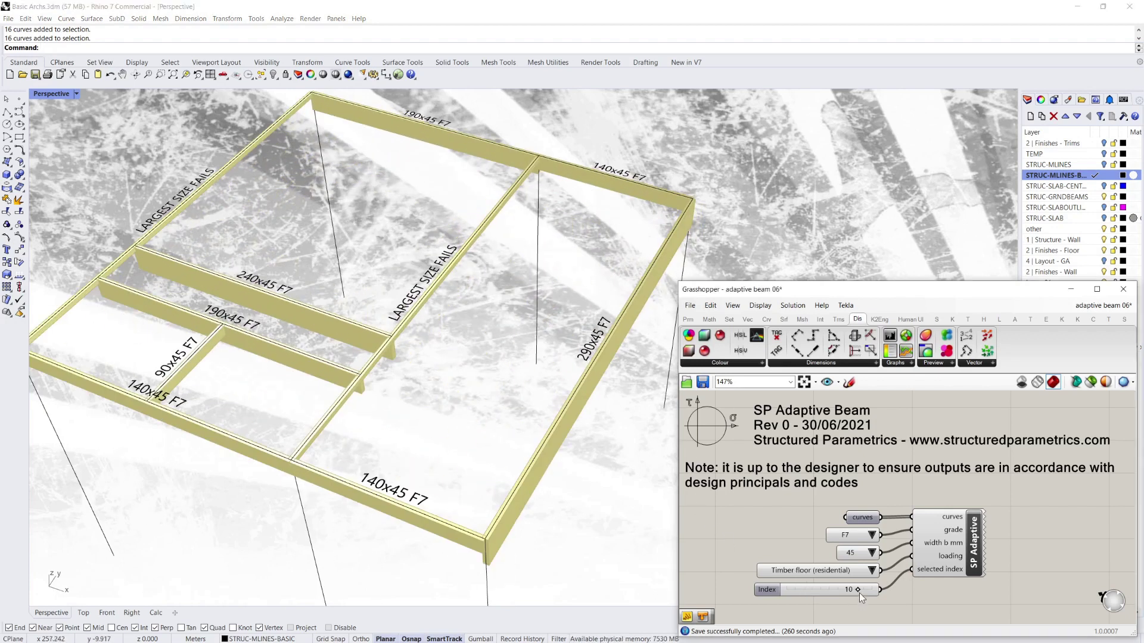
left_click_drag(857, 590, 784, 594)
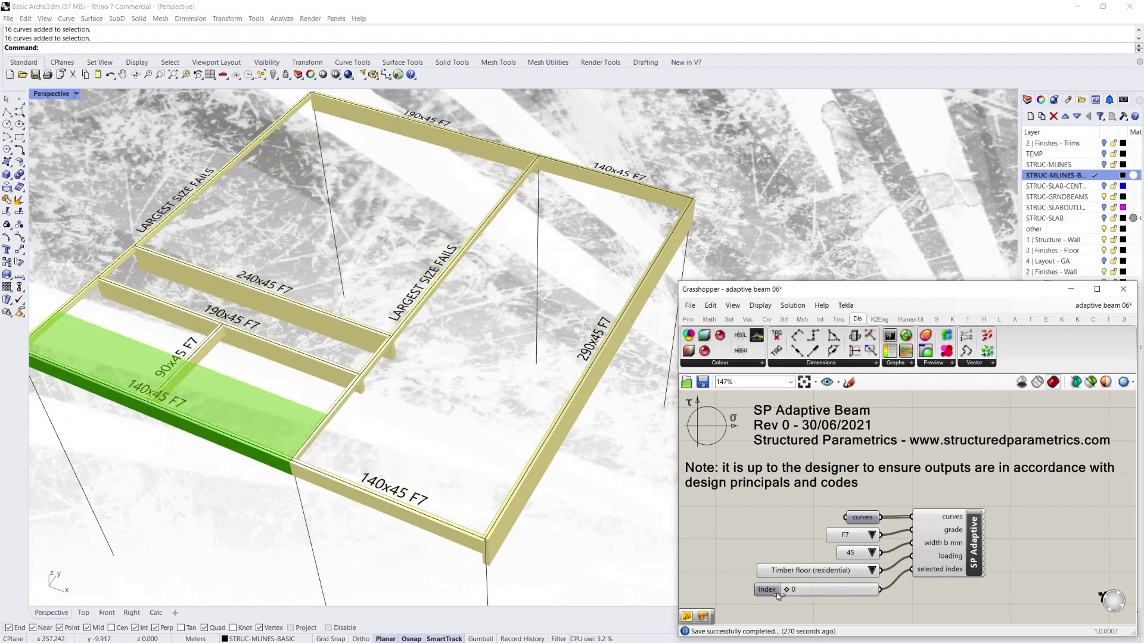
scroll(463, 405, "down", 3)
scroll(462, 405, "up", 2)
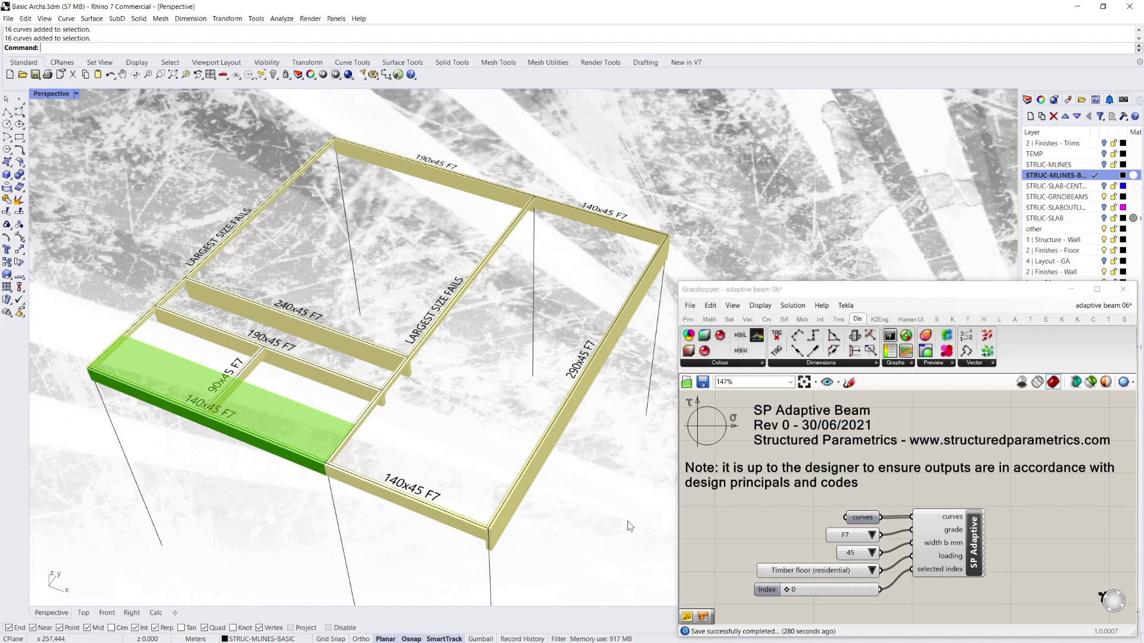
Step the selected index to 1 and 2, checking the load areas of the other front 140x45 and inner 190x45 F7 beams
left_click(786, 590)
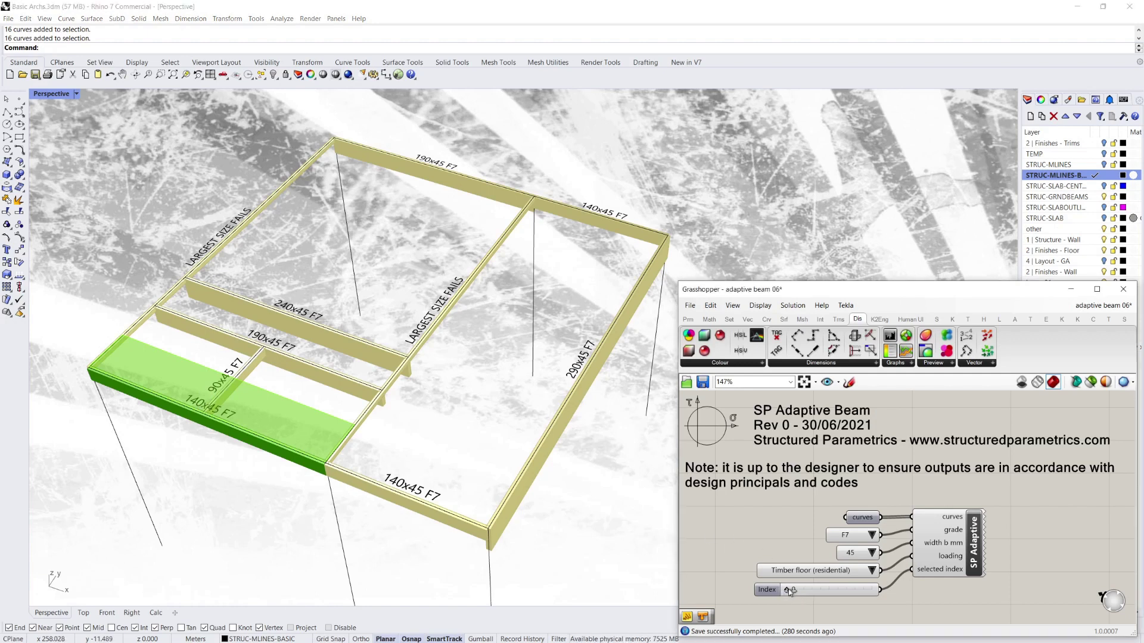
left_click_drag(789, 589, 792, 590)
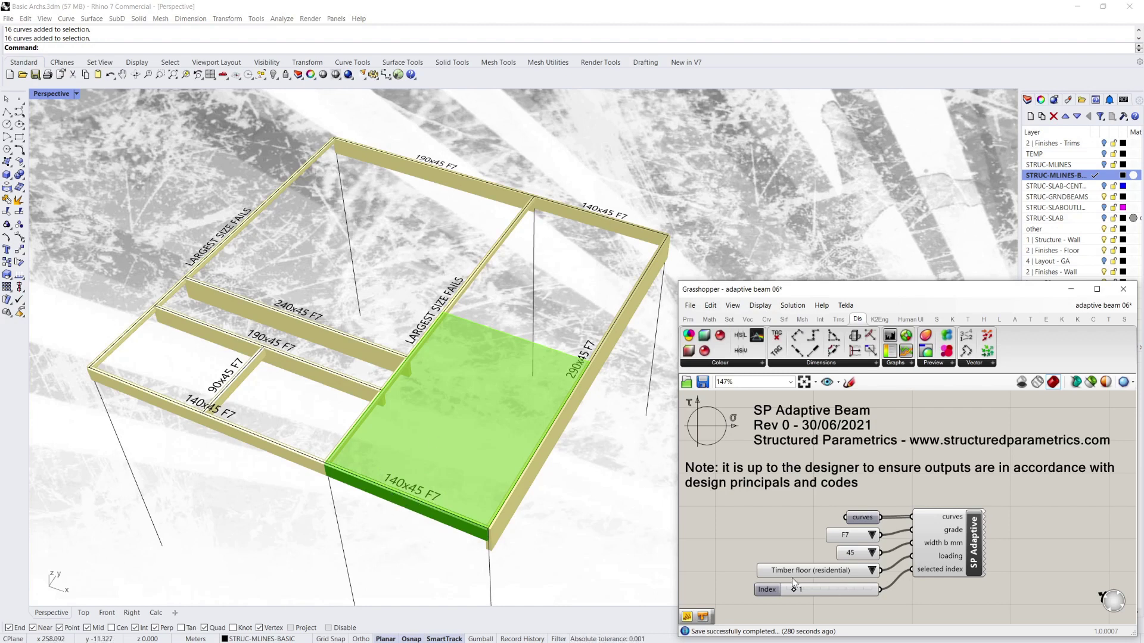
left_click_drag(795, 591, 800, 591)
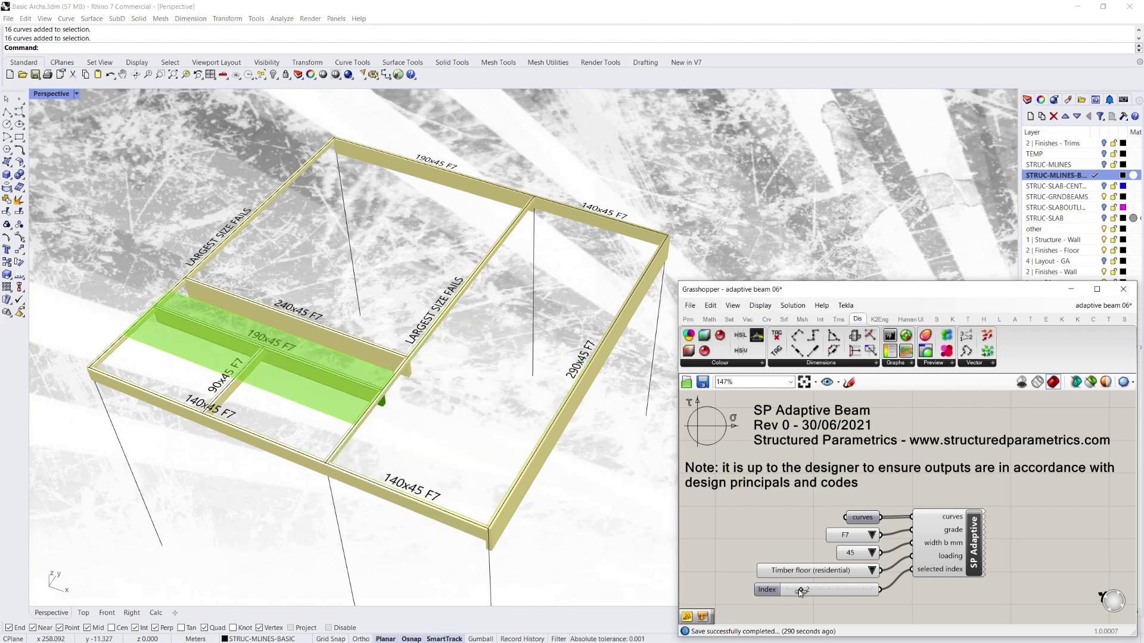
scroll(384, 284, "up", 5)
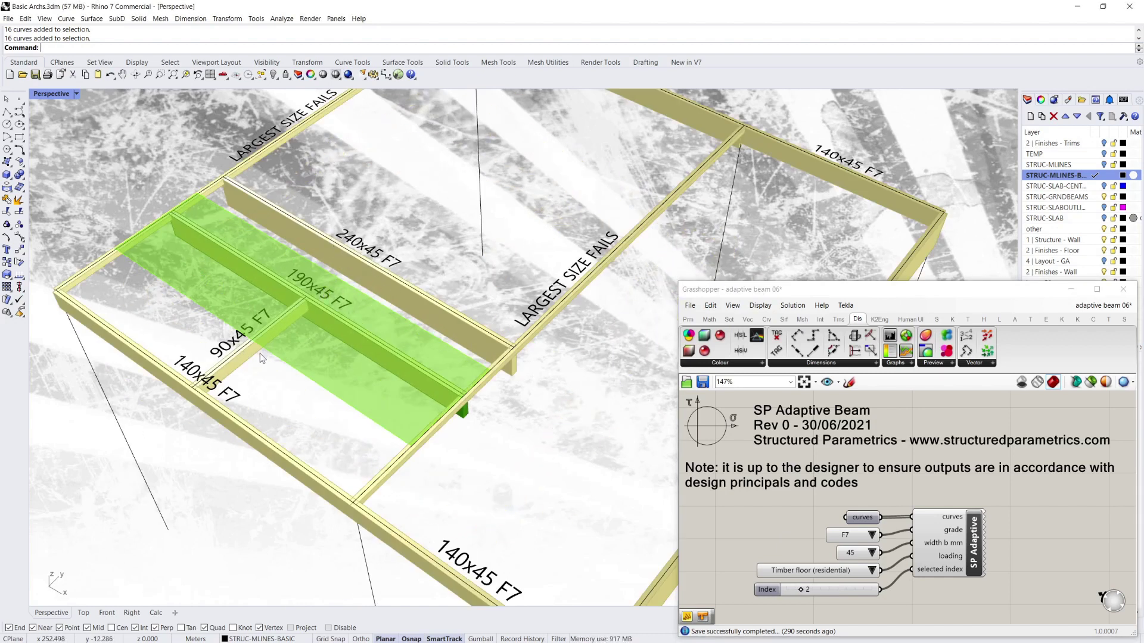
scroll(358, 369, "down", 3)
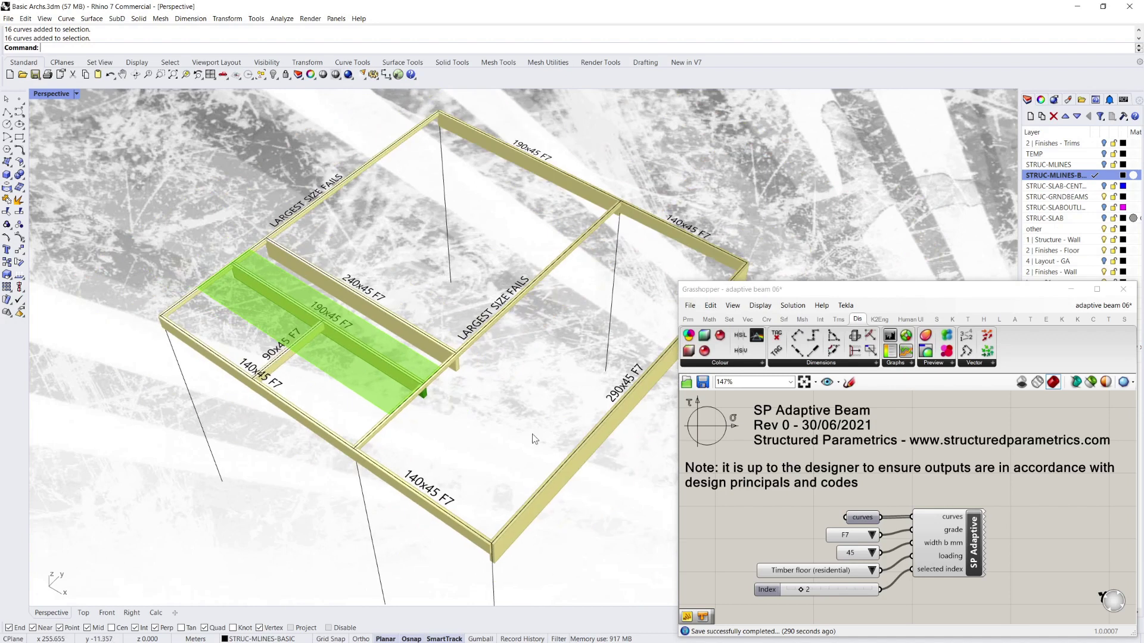
Set the selected index to 3 and inspect the load area of the 240x45 F7 beam up to its neighbouring beams
left_click_drag(801, 590, 808, 590)
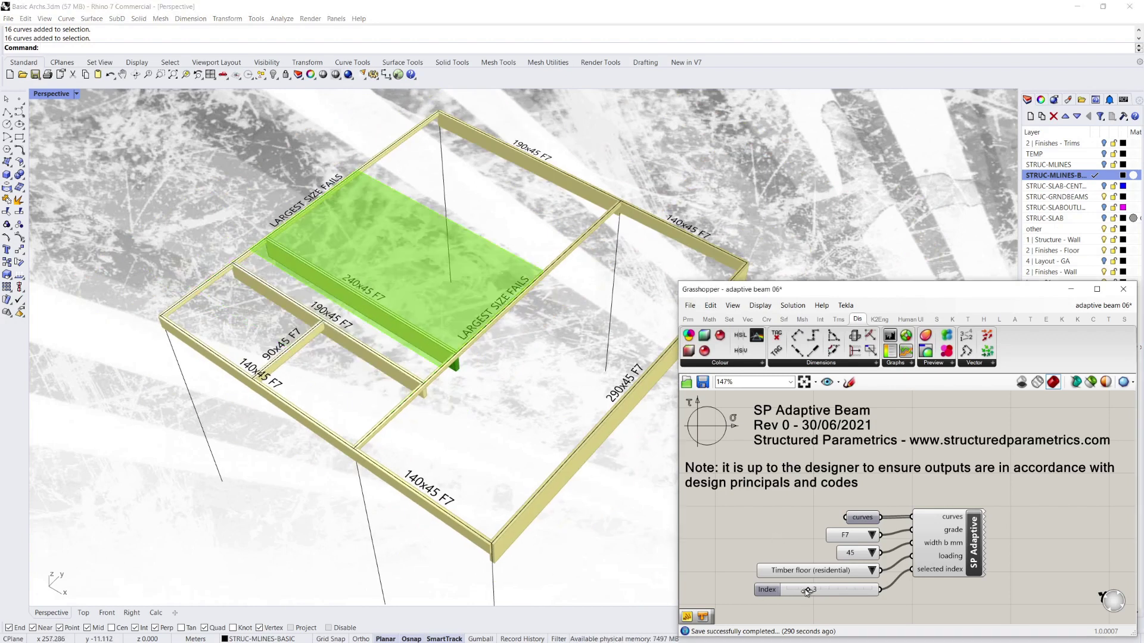
right_click_drag(541, 398, 423, 280)
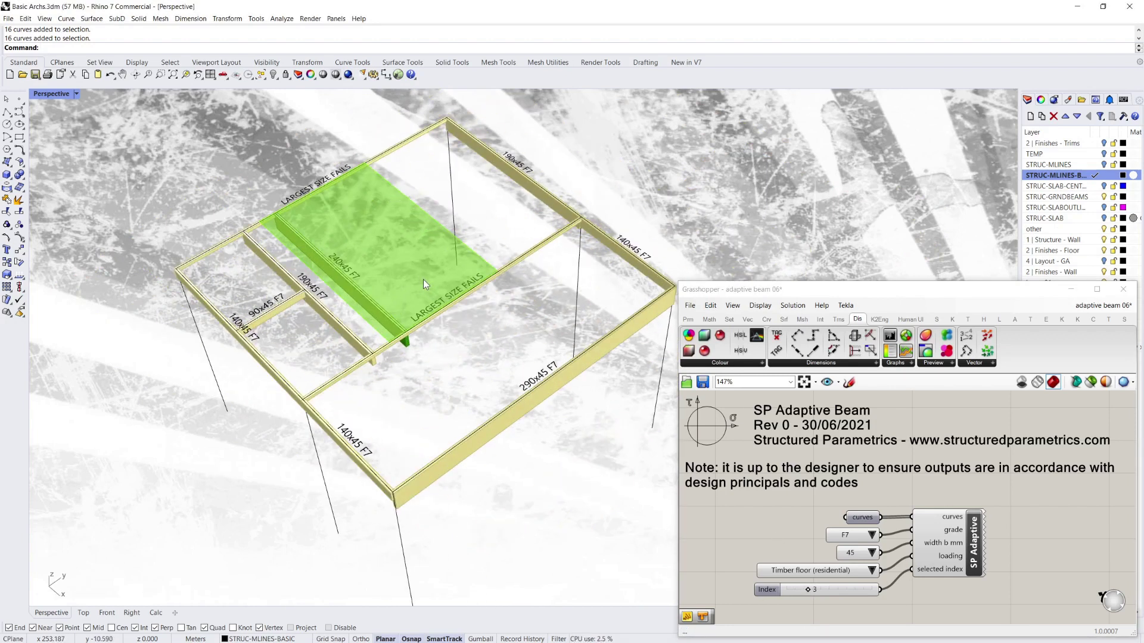
scroll(423, 279, "up", 3)
left_click(316, 371)
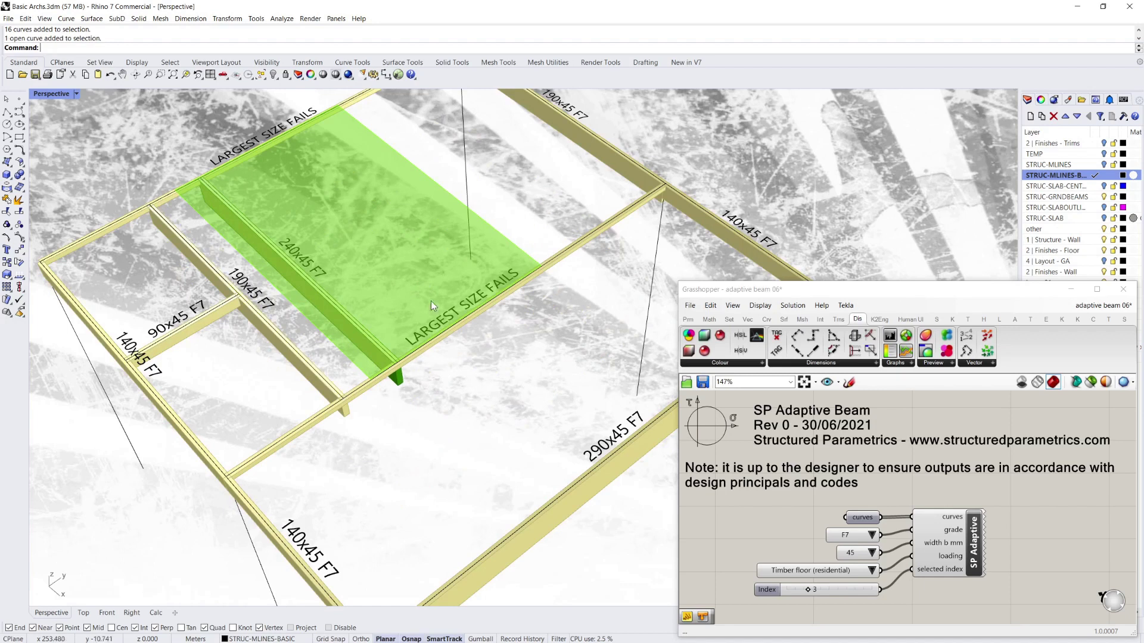
left_click(601, 146)
scroll(569, 162, "down", 4)
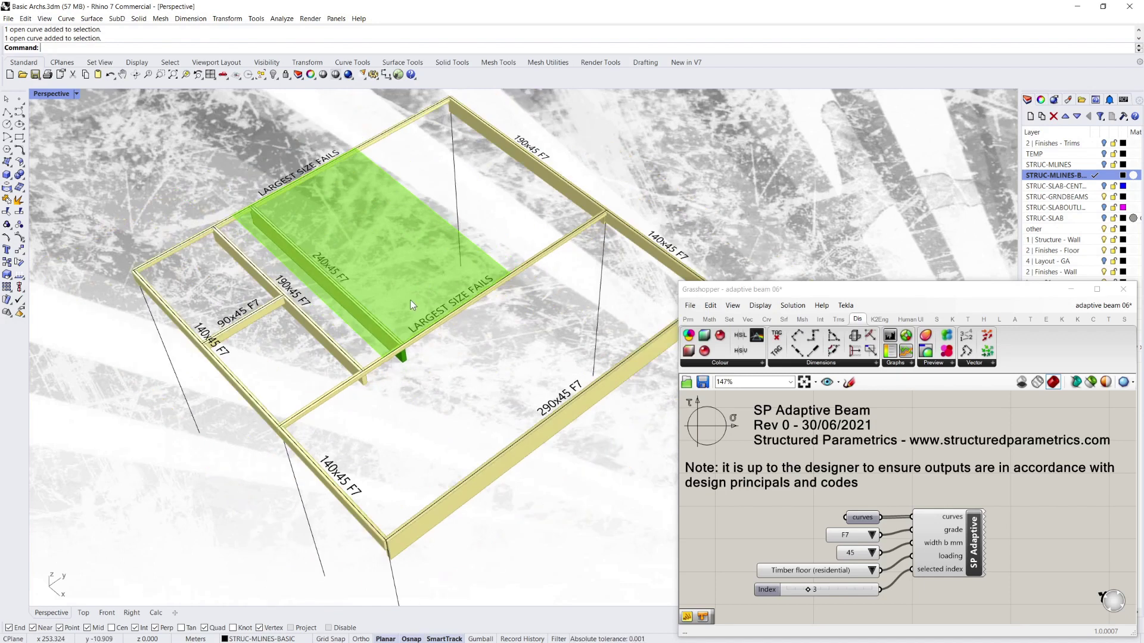
Set the selected index to 8 and examine the load area on both sides of the frame's long middle beam
left_click_drag(809, 589, 843, 589)
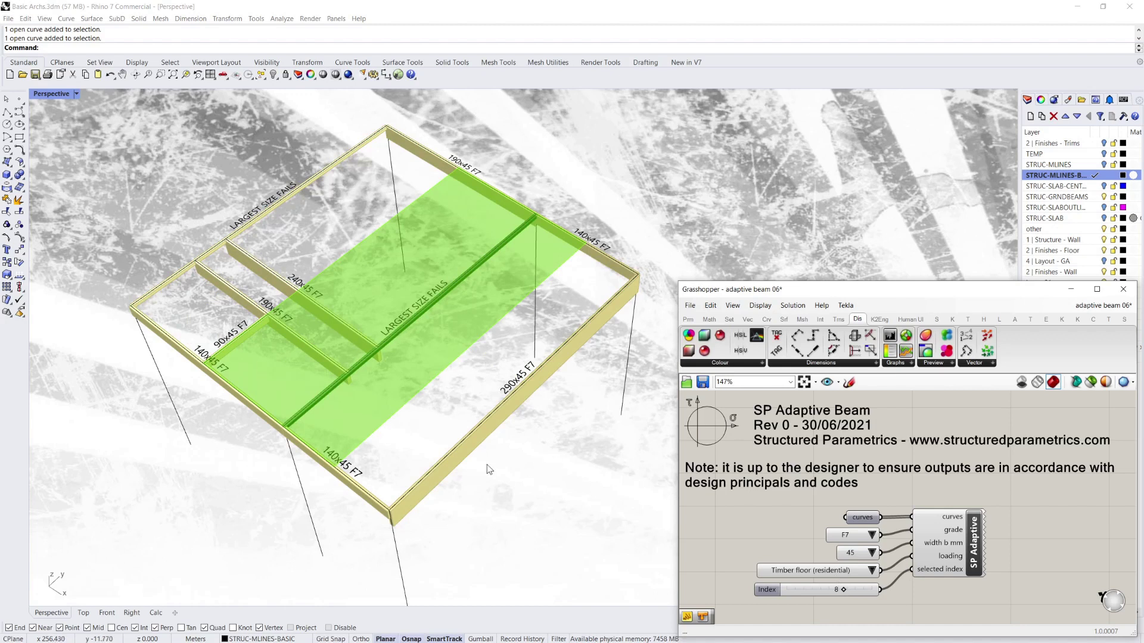
right_click_drag(397, 405, 466, 397)
right_click_drag(215, 374, 451, 416)
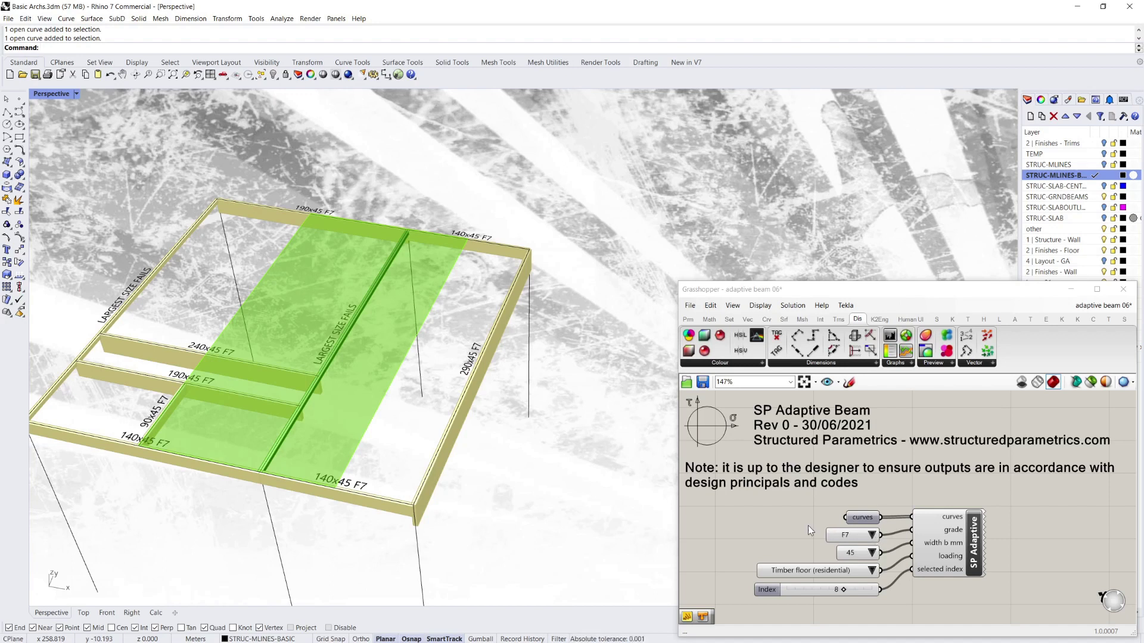
Change the timber grade feeding SP Adaptive to F17
left_click(896, 552)
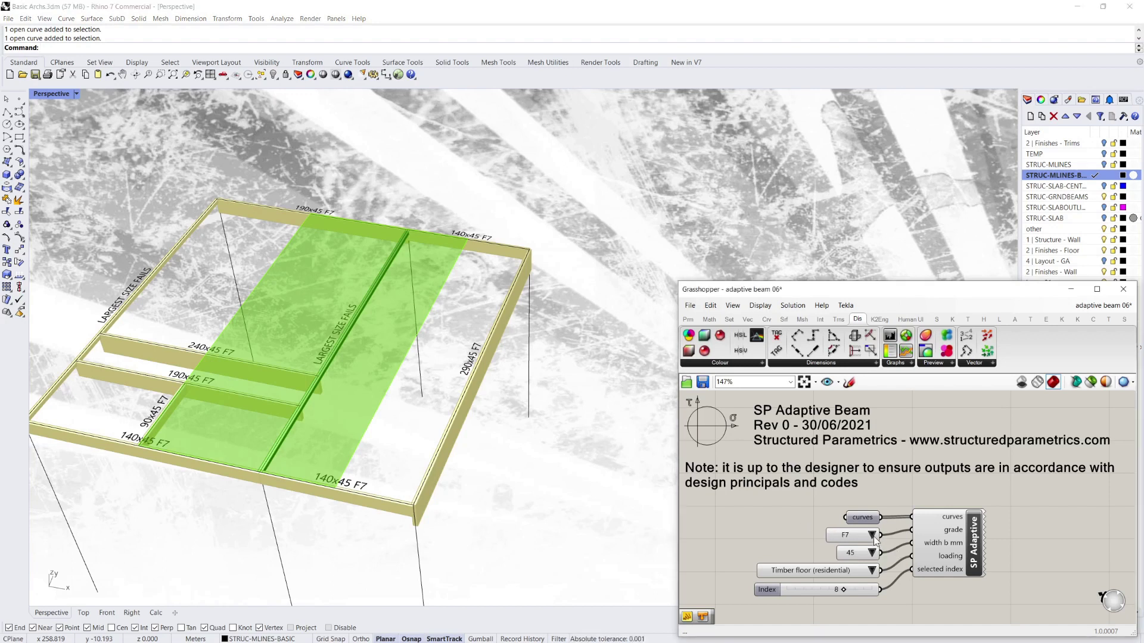
left_click(873, 536)
left_click(894, 541)
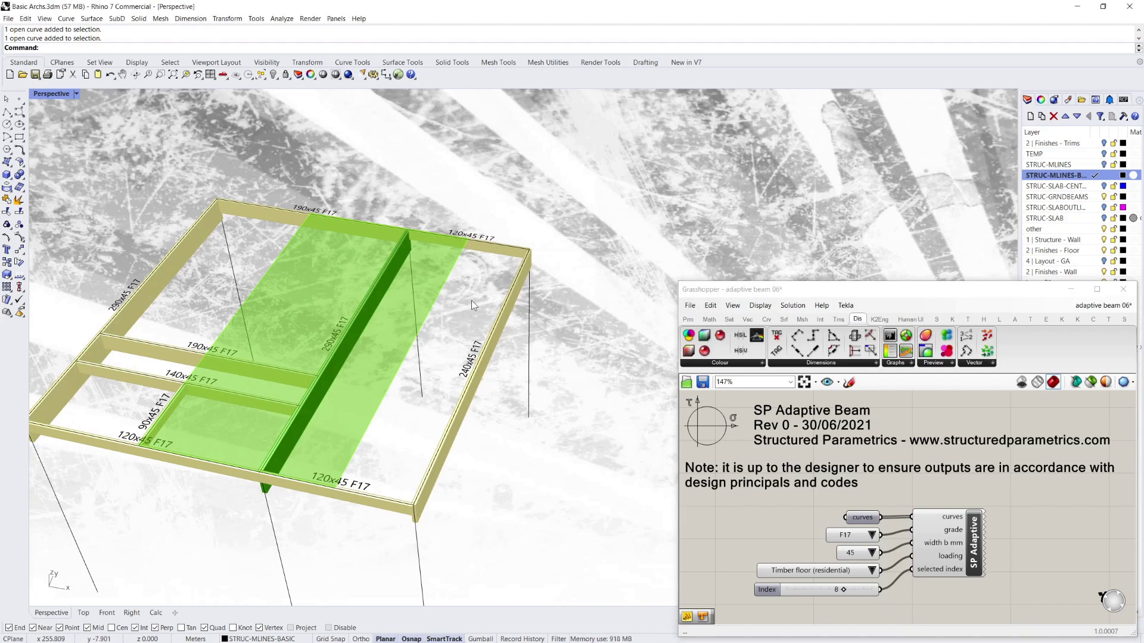
Check the F17 size labels around the frame, including the long middle beam and the shorter cross beams
scroll(206, 267, "up", 5)
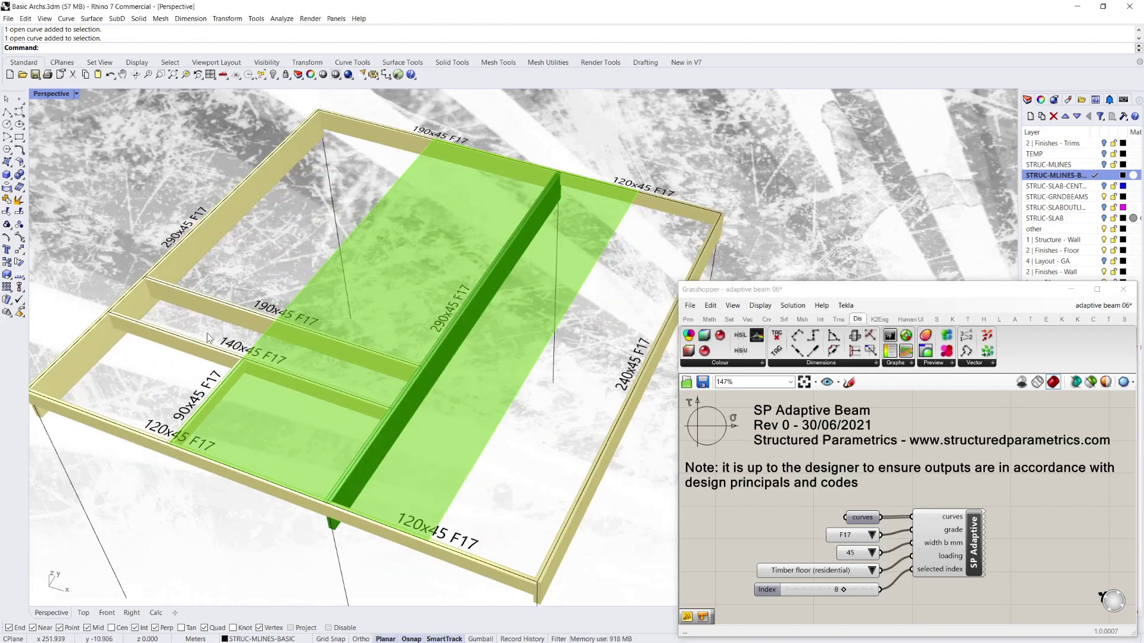
scroll(359, 365, "down", 4)
scroll(423, 232, "up", 6)
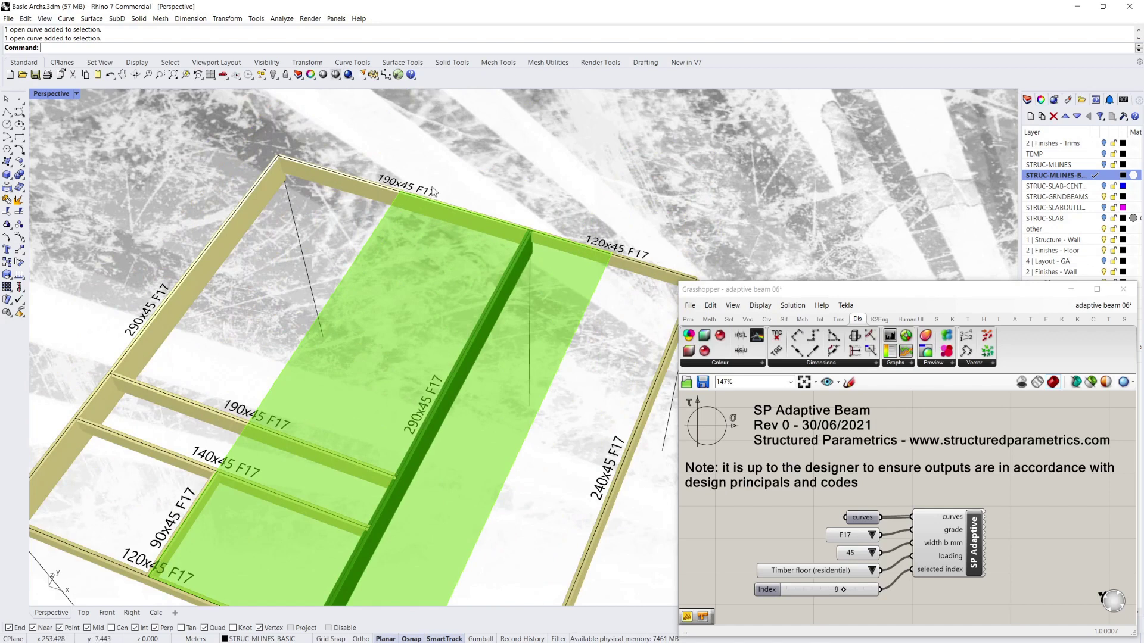
scroll(433, 192, "down", 4)
scroll(387, 372, "up", 2)
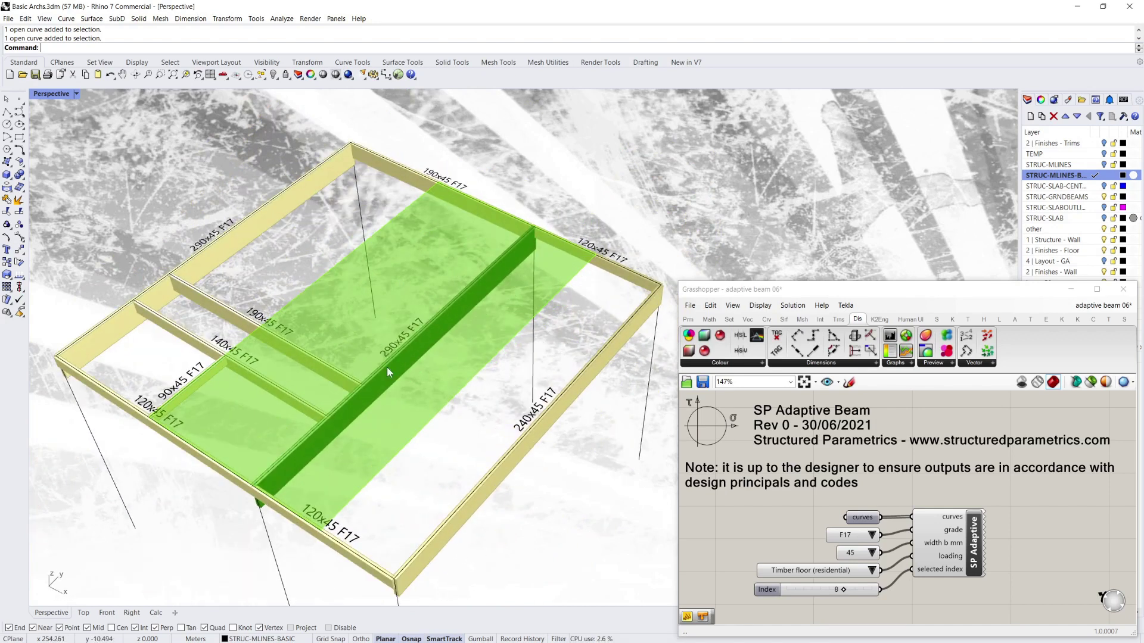
right_click_drag(406, 403, 485, 404)
scroll(538, 360, "down", 3)
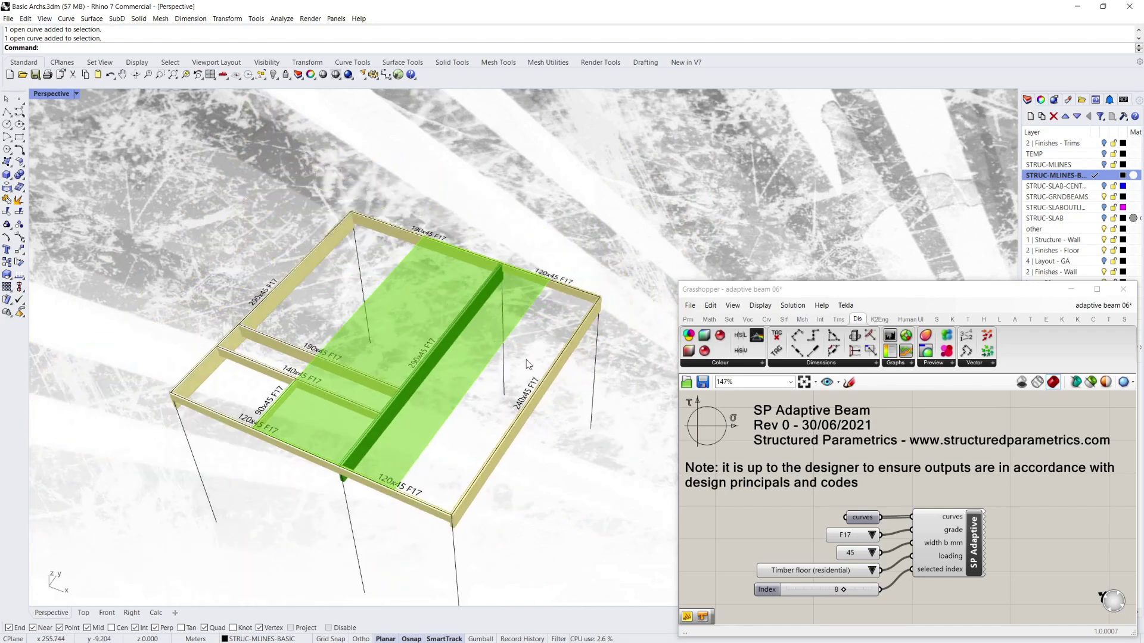
scroll(490, 349, "up", 3)
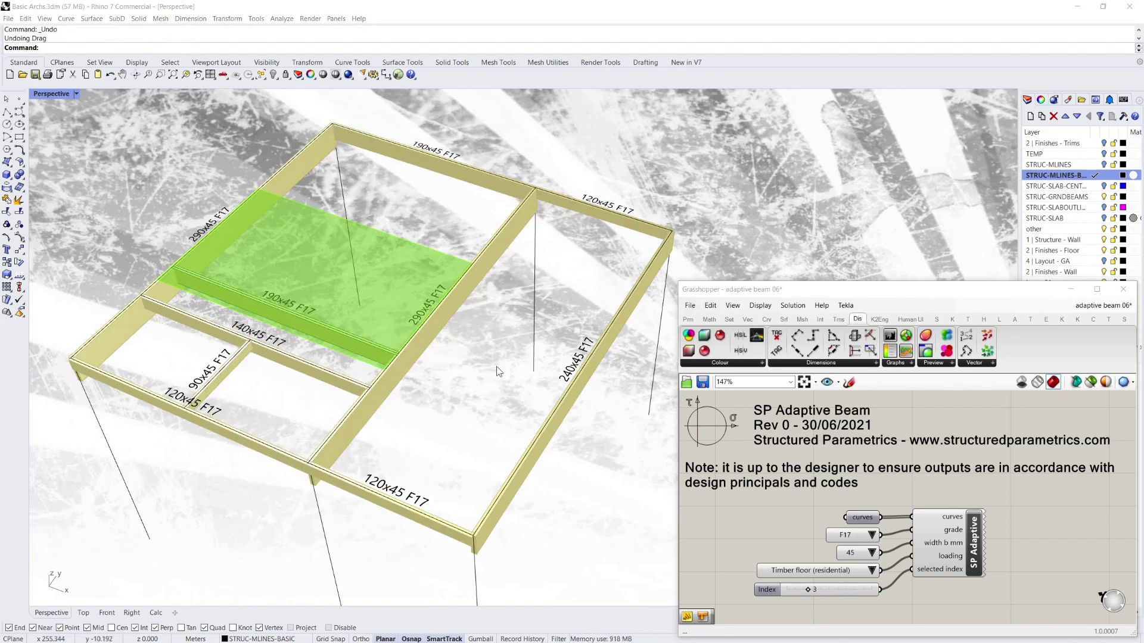
Inspect the load area of the inner 190x45 F17 beam at index 3 and select that beam's line
right_click_drag(495, 366, 406, 361)
scroll(406, 361, "down", 1)
scroll(401, 324, "up", 2)
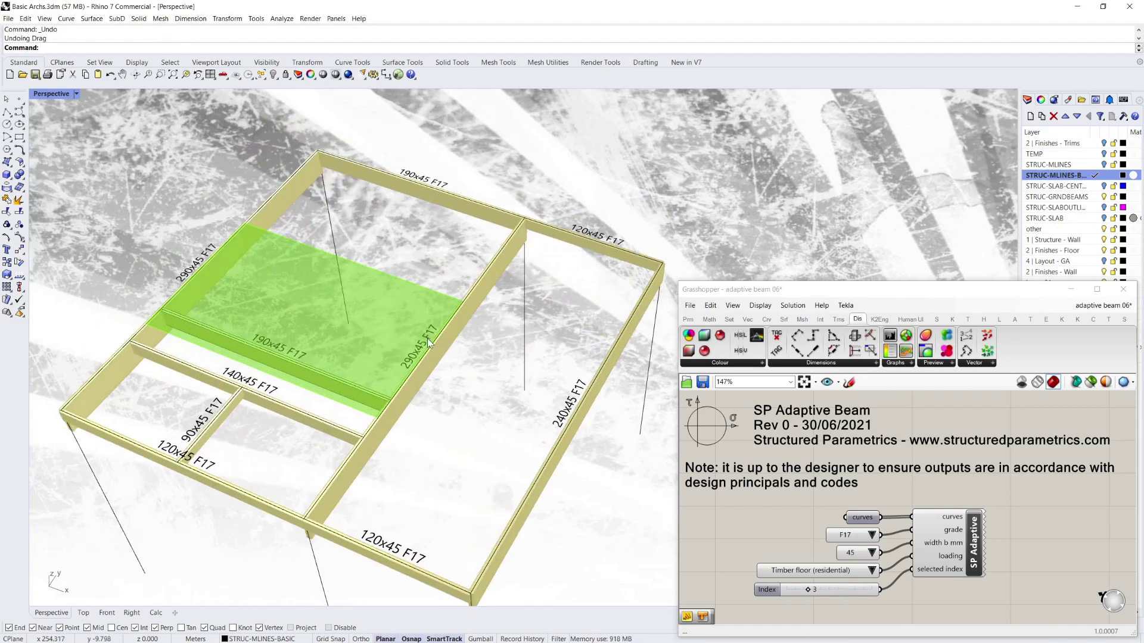
left_click(348, 382)
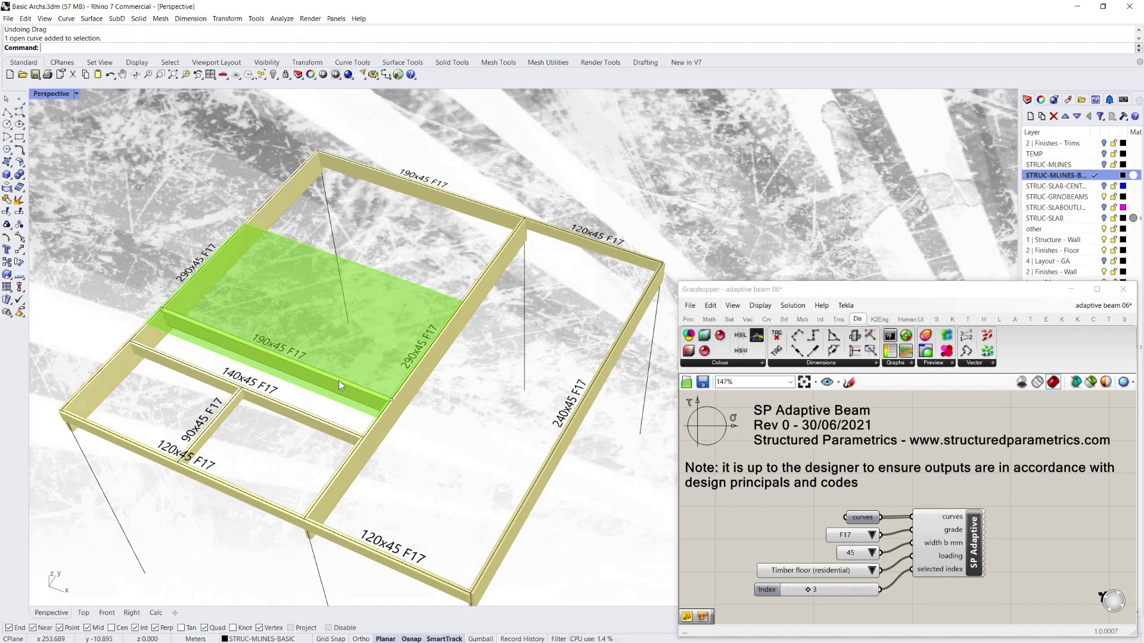
Move the inner 190x45 F17 beam towards the far end of the frame and examine its load area
left_click_drag(338, 380, 414, 305)
left_click(505, 349)
right_click_drag(505, 349, 484, 322)
scroll(479, 242, "up", 5)
scroll(355, 363, "down", 5)
scroll(398, 280, "up", 4)
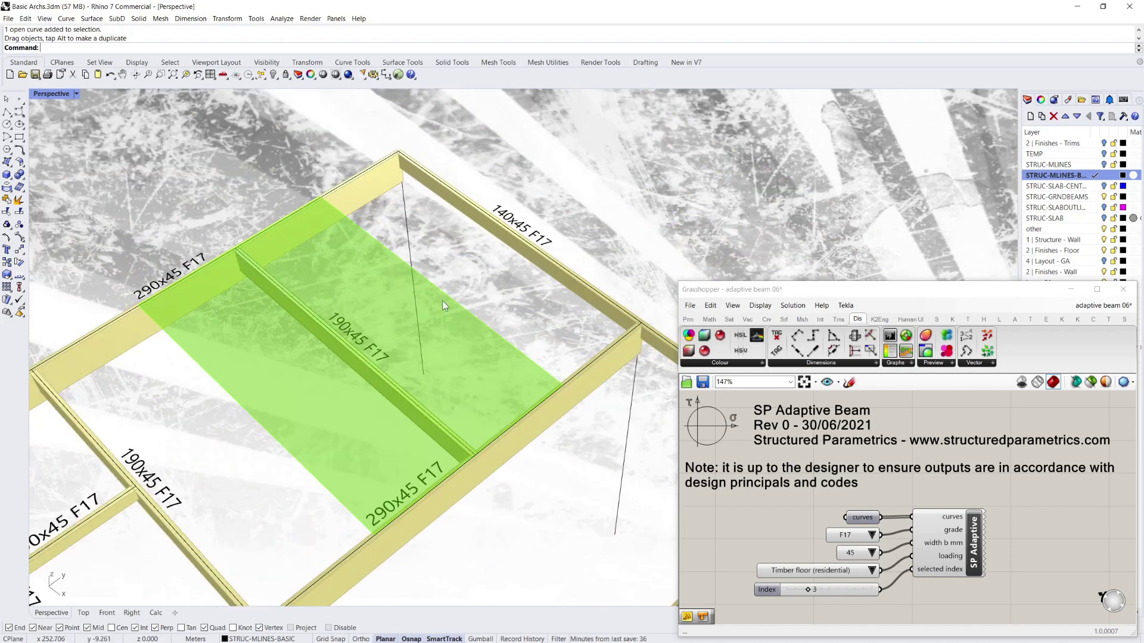
scroll(416, 338, "down", 2)
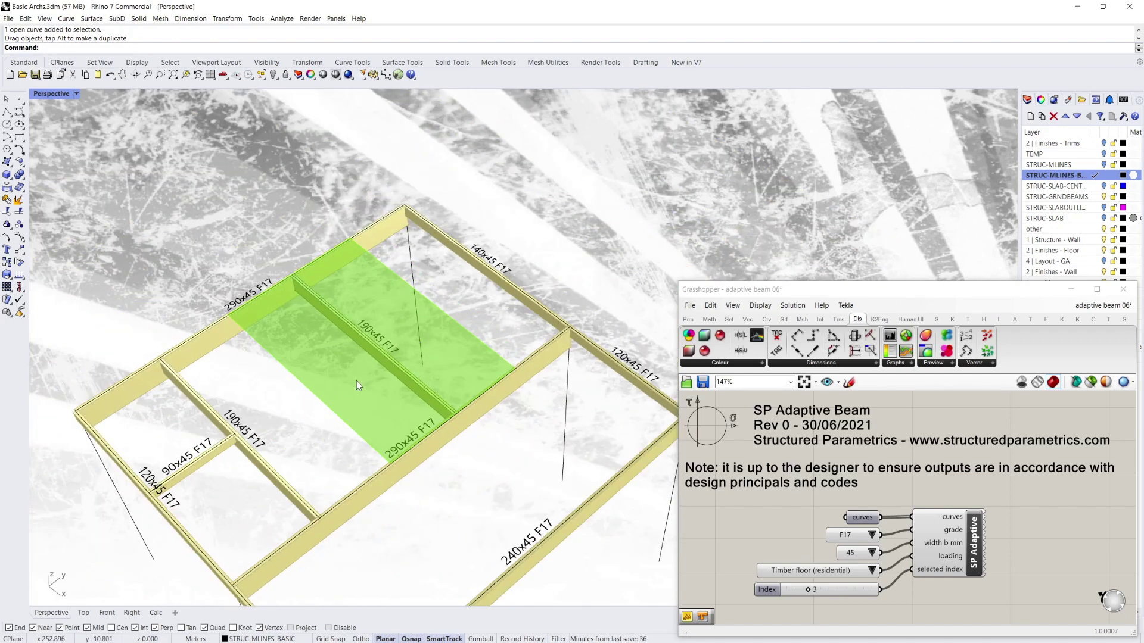
scroll(364, 334, "up", 1)
Slide the same inner beam further along its bay and back towards the 90x45 beam, checking the load area
left_click_drag(385, 358, 411, 342)
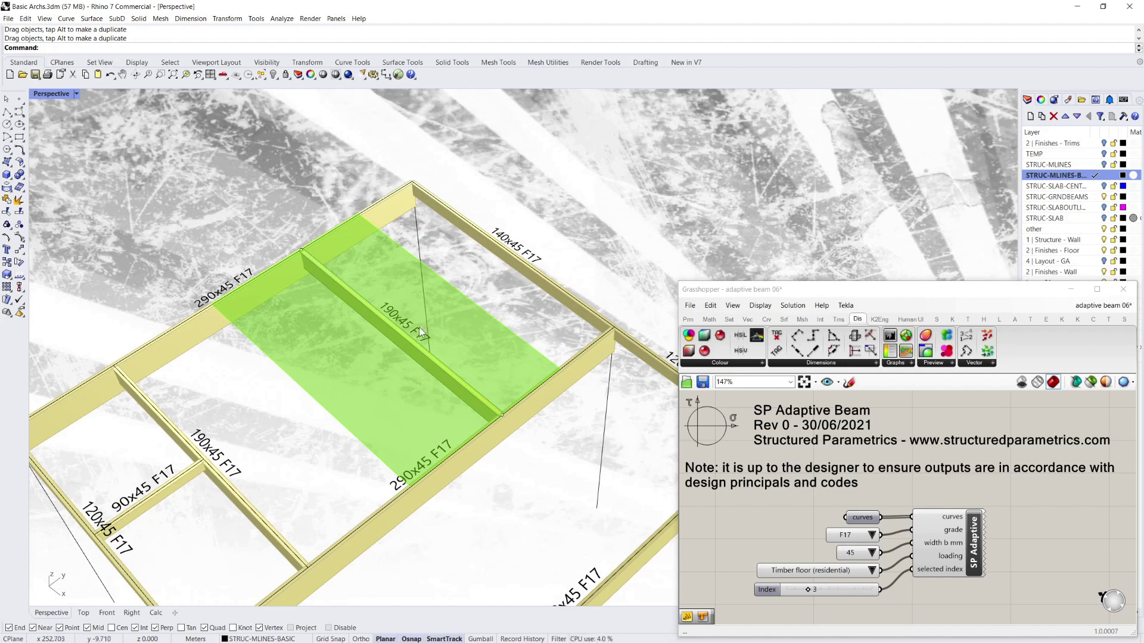
left_click_drag(427, 355, 279, 466)
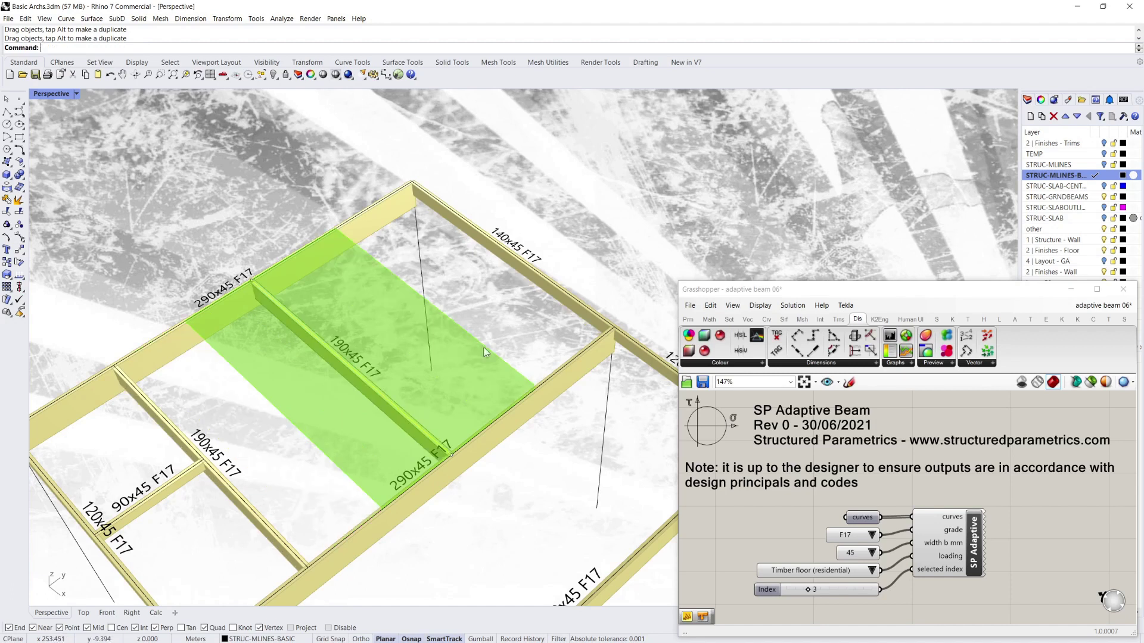
scroll(364, 320, "down", 5)
scroll(356, 349, "up", 2)
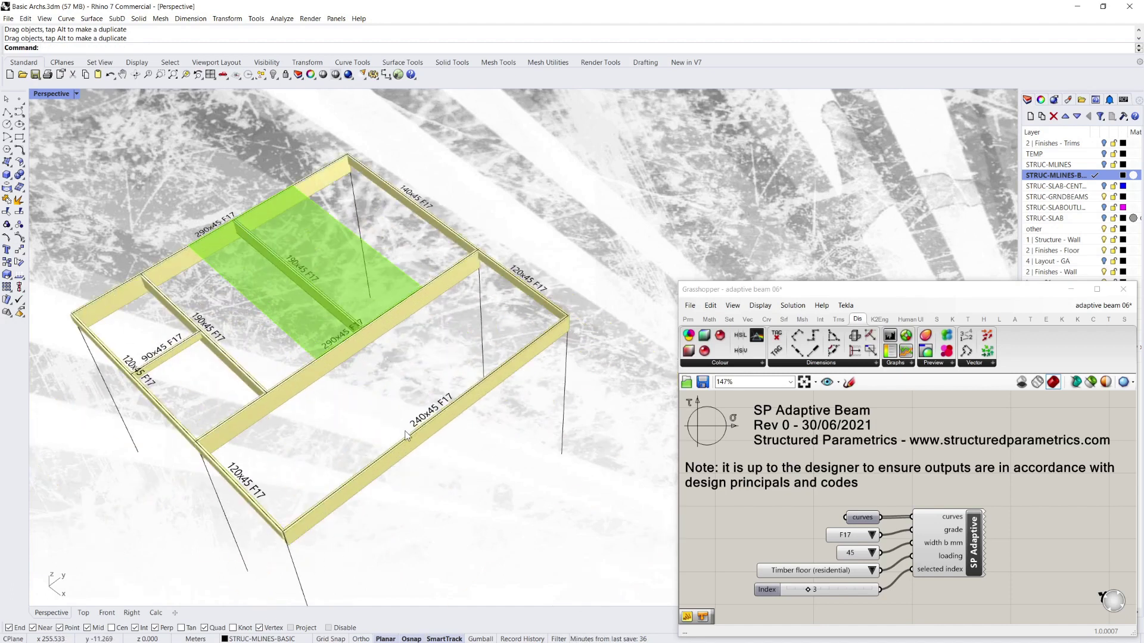
Move the short 90x45 F17 beam closer to the frame's long middle beam
right_click_drag(308, 464, 321, 451)
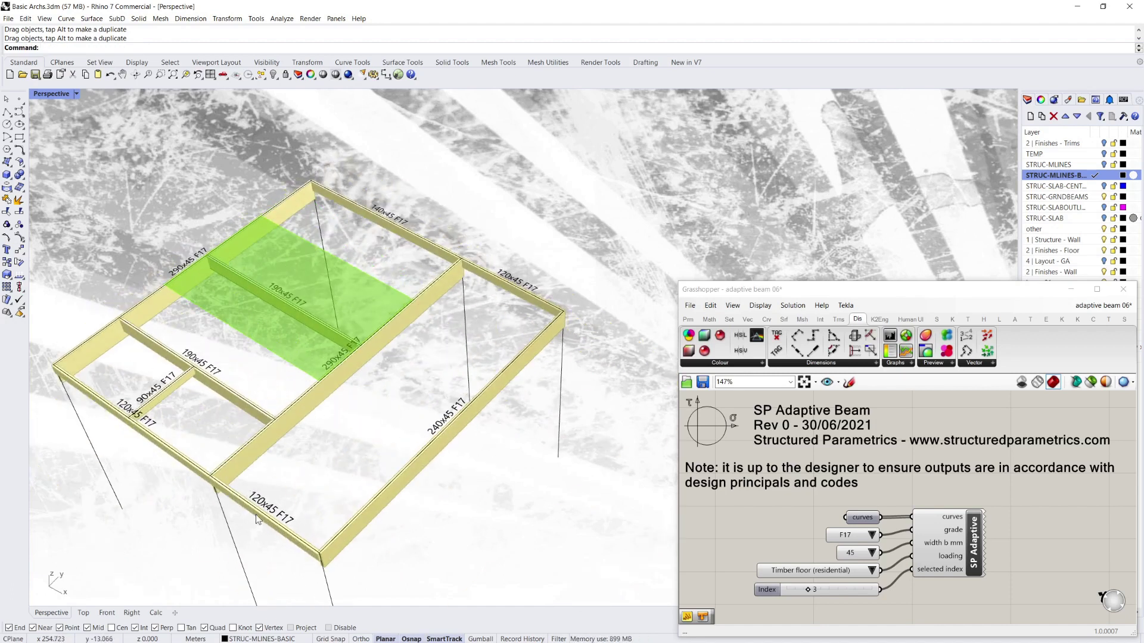
right_click_drag(171, 440, 180, 421)
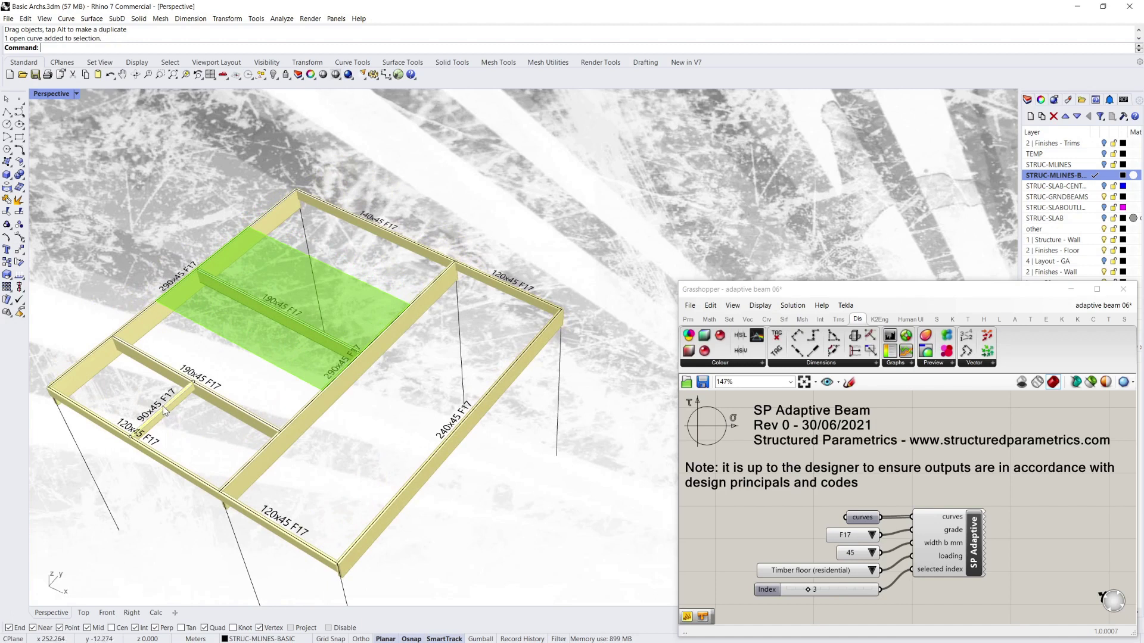
left_click_drag(167, 410, 196, 429)
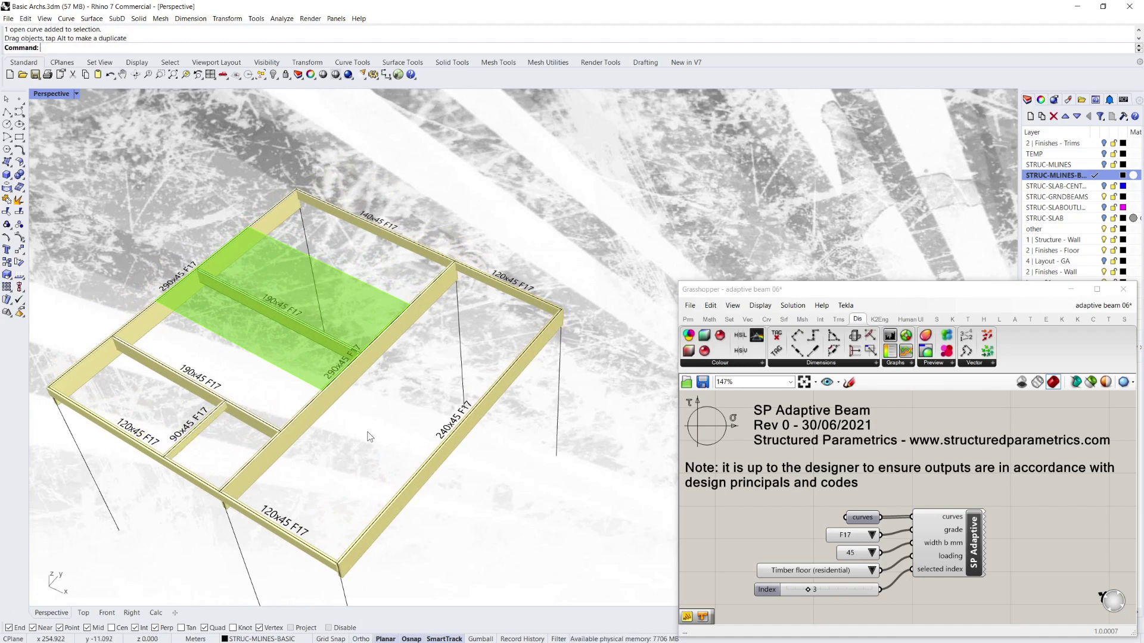
scroll(398, 539, "down", 2)
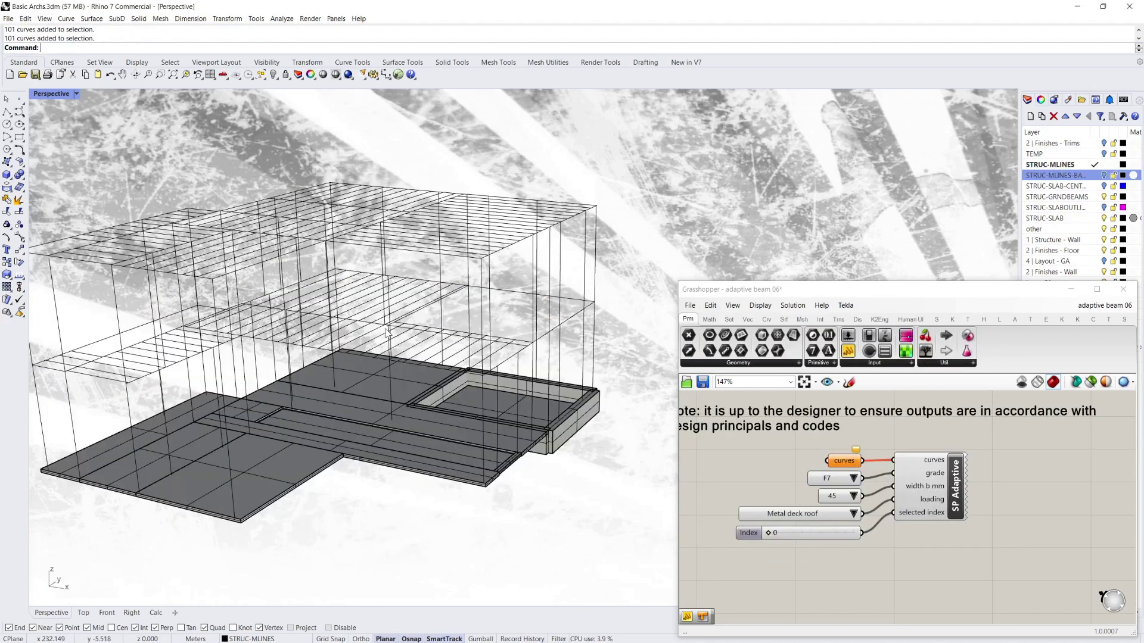
Examine the building's structural line model above the slab, including the floor and roof framing levels
mouse_move(409, 324)
right_mouse_down()
mouse_move(395, 345)
mouse_move(411, 333)
right_mouse_up()
scroll(565, 252, "up", 2)
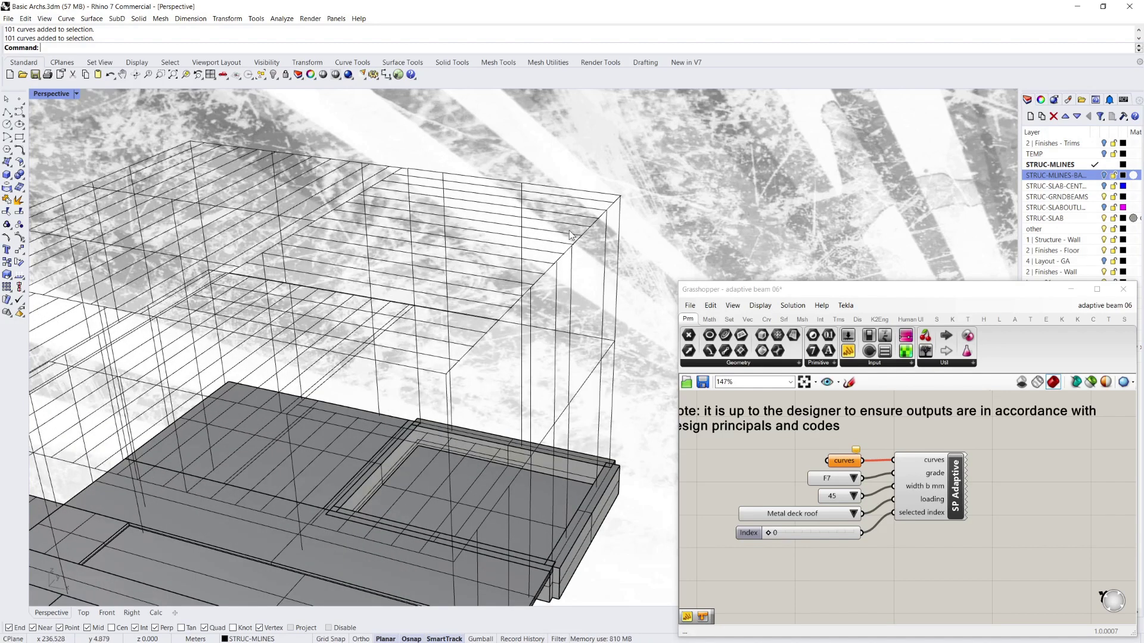
scroll(655, 258, "down", 4)
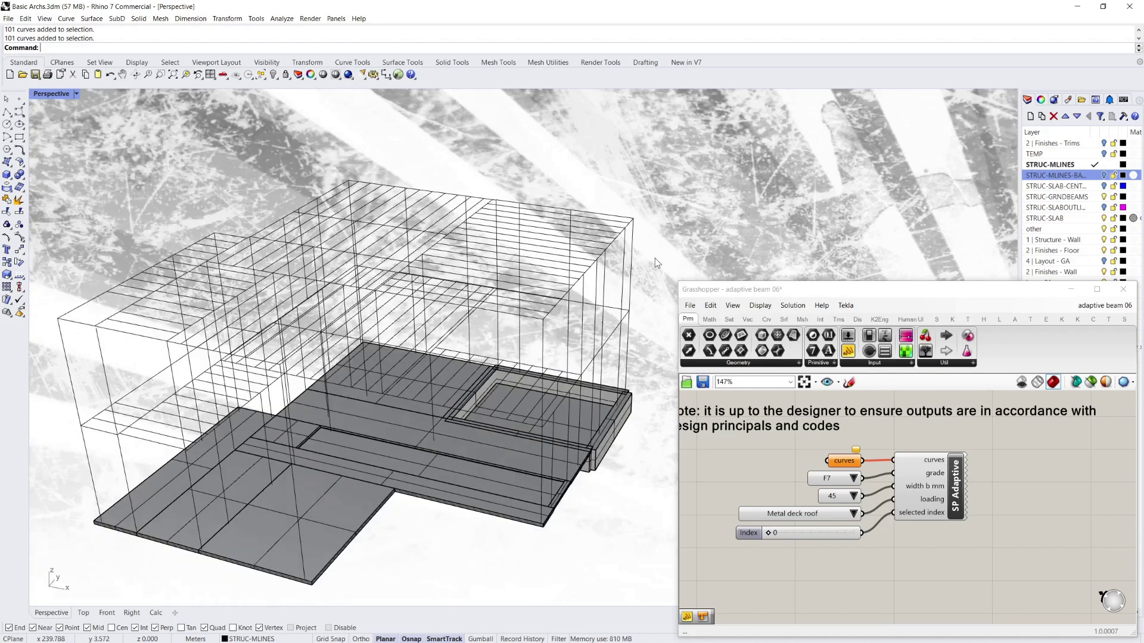
scroll(427, 289, "up", 3)
right_click_drag(427, 289, 521, 280)
scroll(430, 285, "down", 2)
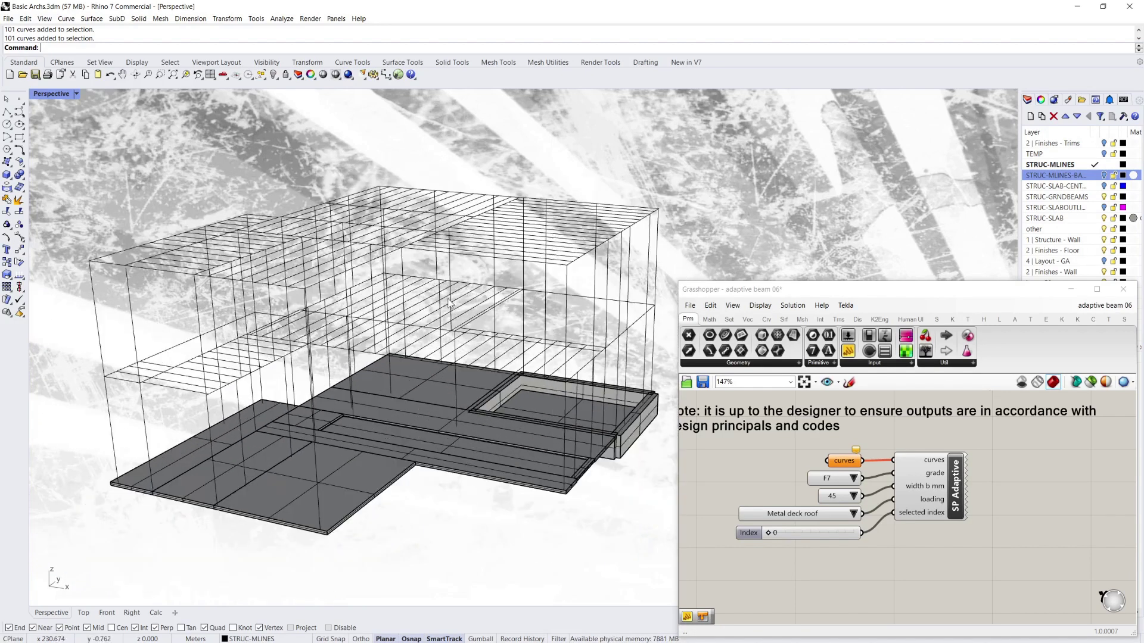
scroll(440, 271, "down", 3)
scroll(438, 267, "up", 4)
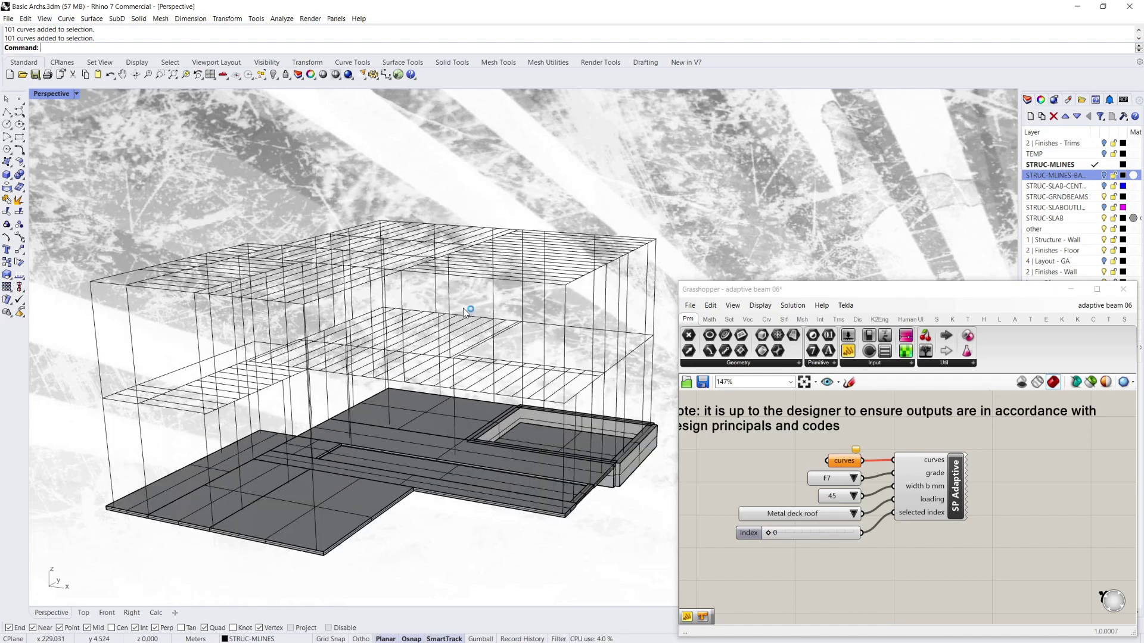
right_click_drag(463, 309, 462, 291)
Select all the roof-level framing lines of the building
left_click_drag(85, 192, 699, 267)
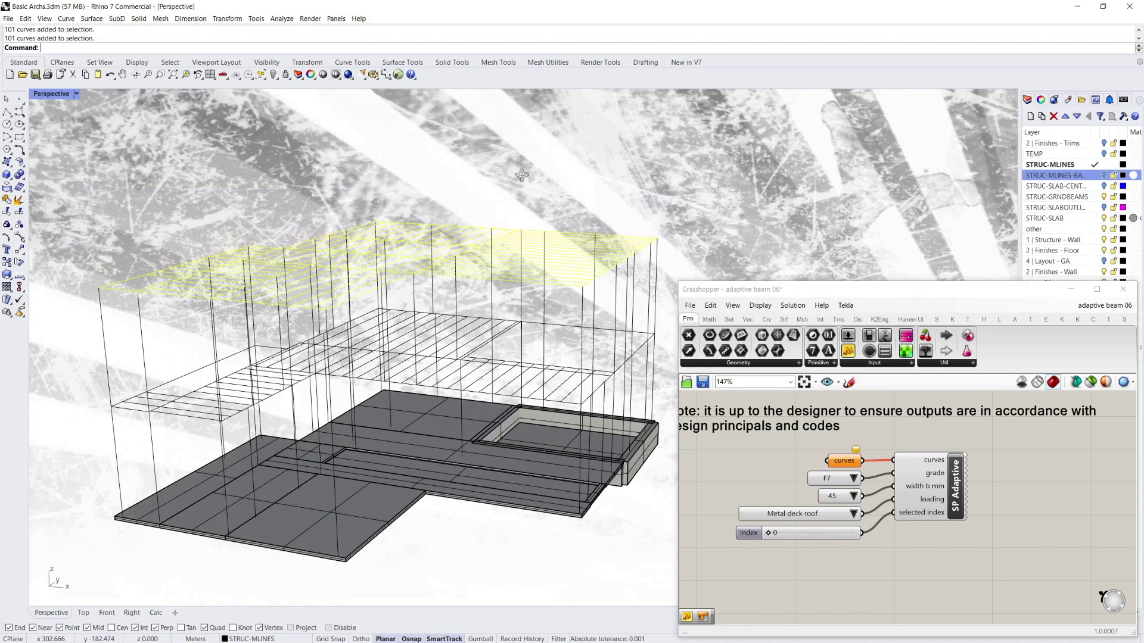
right_click_drag(536, 236, 583, 206)
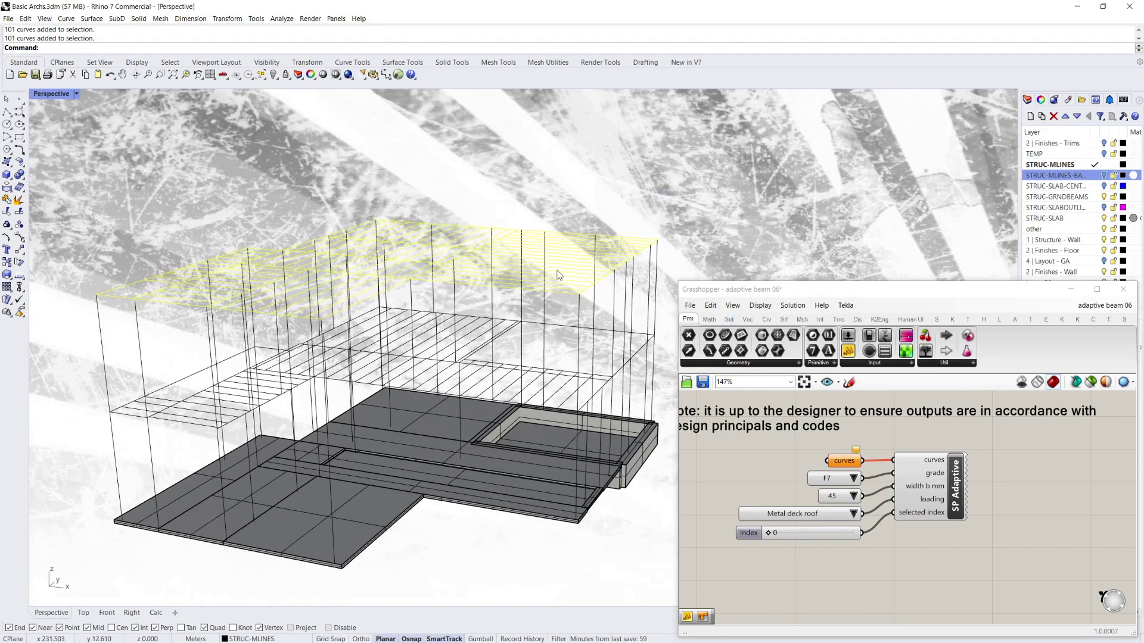
right_click_drag(614, 208, 608, 205)
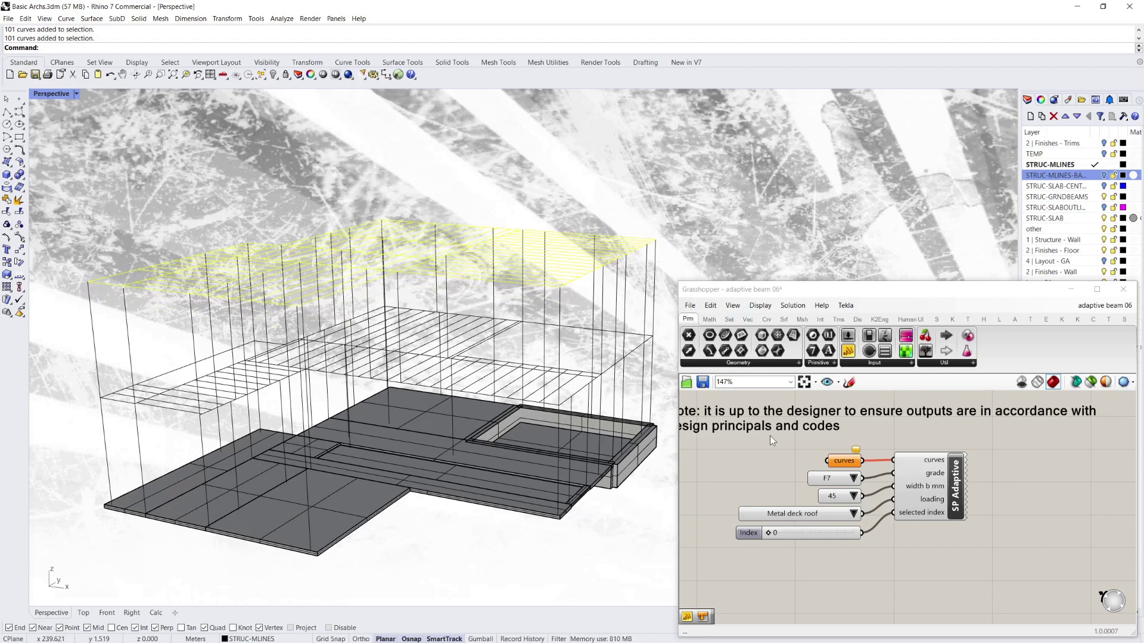
left_click(755, 474)
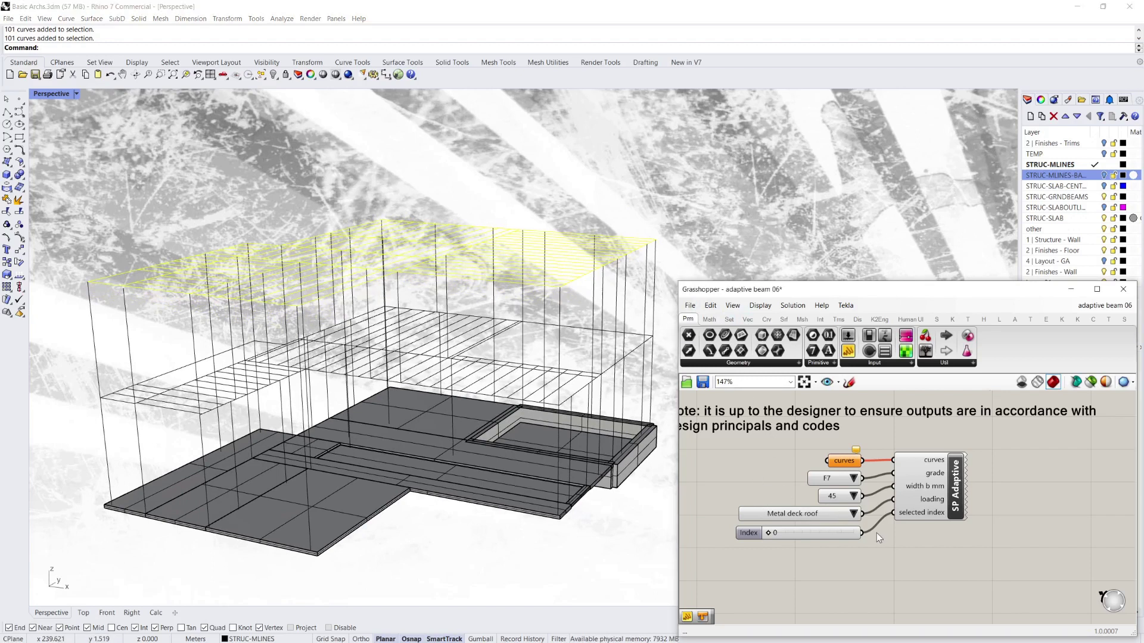
Choose Metal deck roof as the loading and assign the selected roof lines to SP Adaptive's curves input
left_click(854, 513)
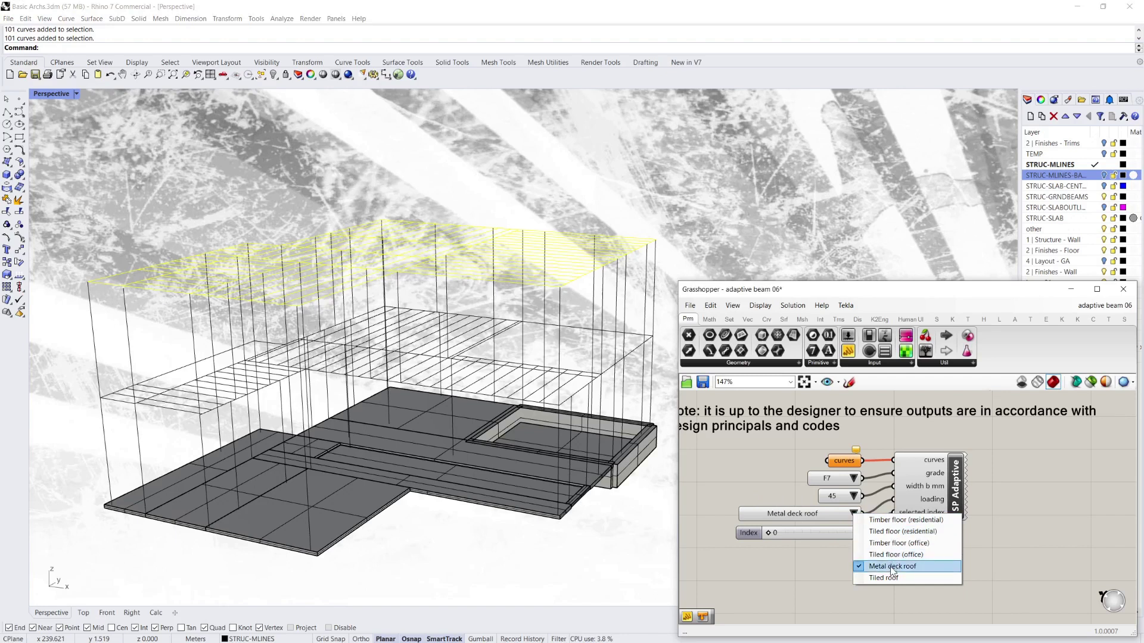
left_click(891, 567)
right_click(849, 463)
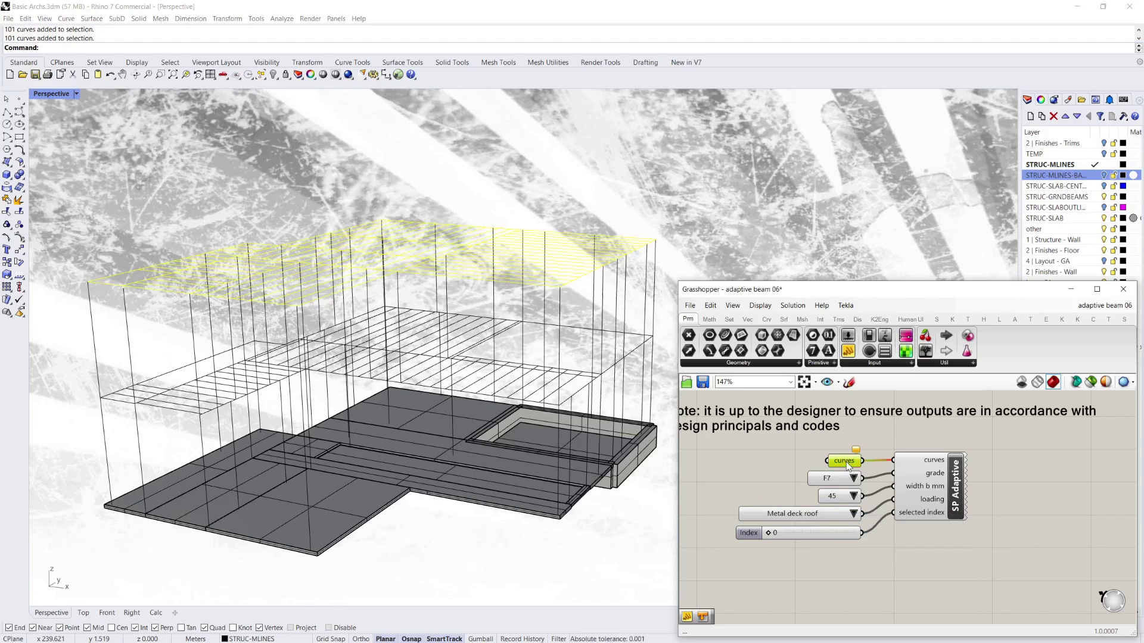
left_click(886, 562)
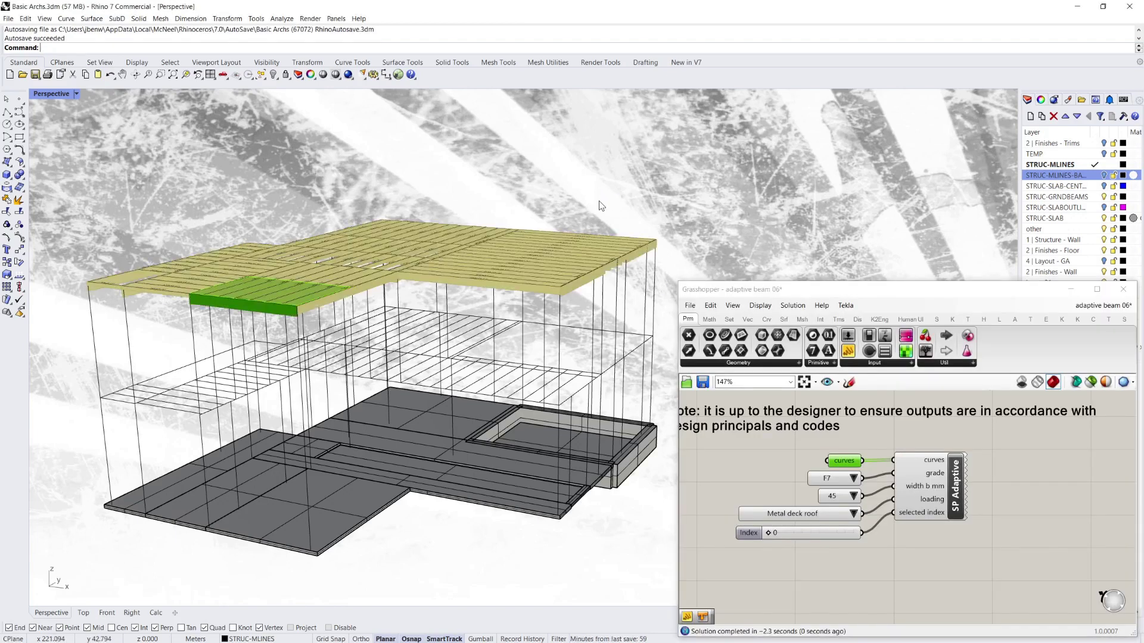
Set the selected index to 12 to show the load area of another roof beam
scroll(245, 304, "up", 2)
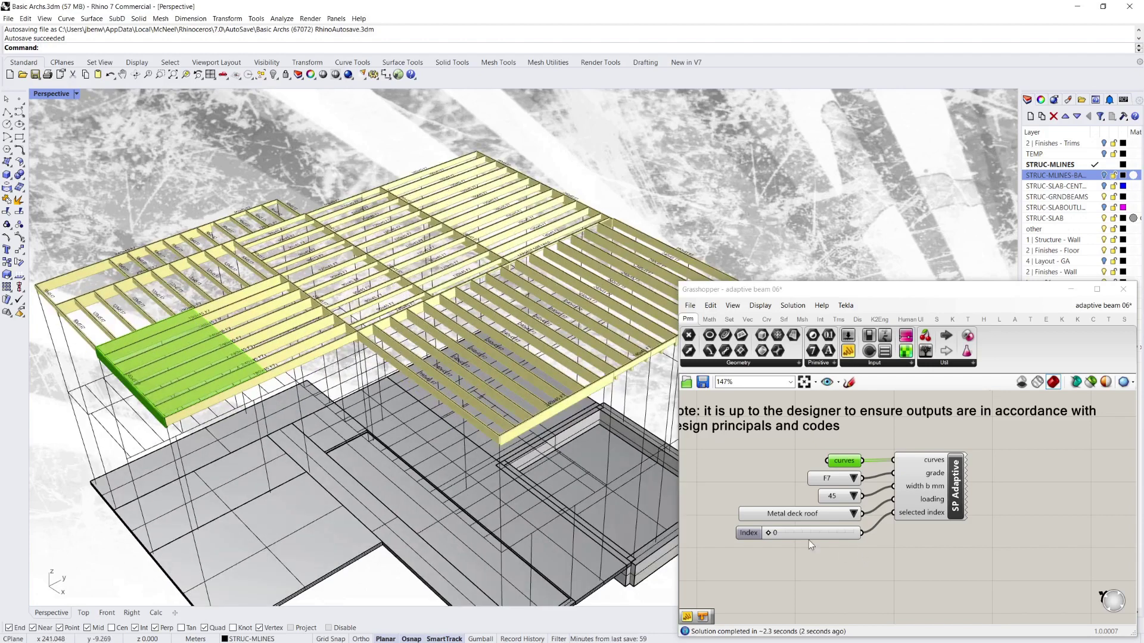
left_click_drag(771, 531, 854, 533)
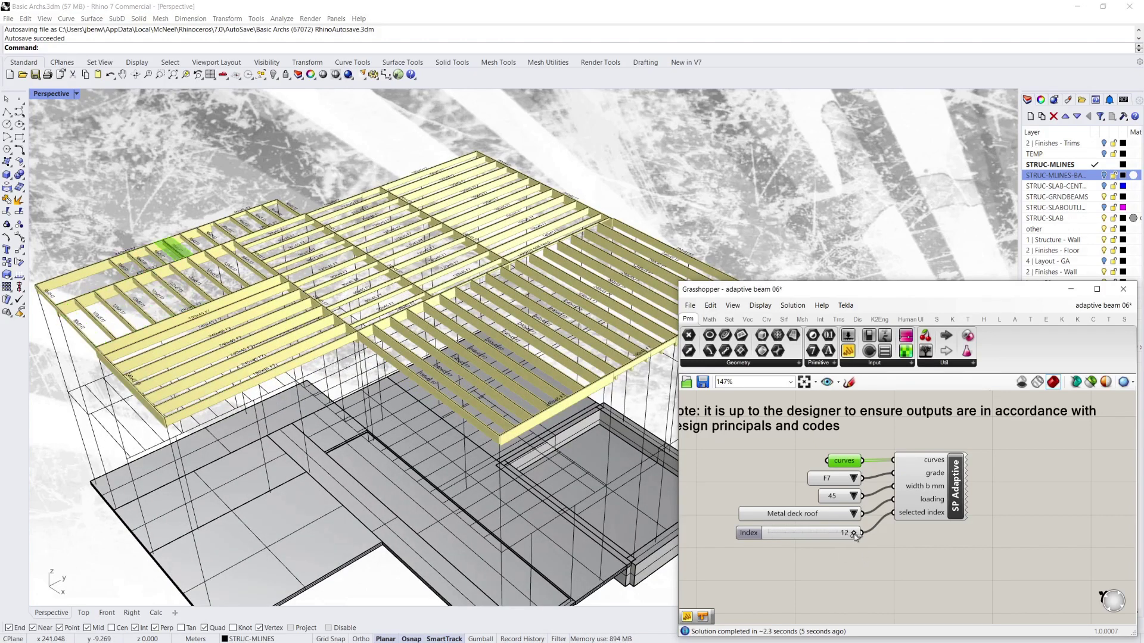
scroll(627, 164, "down", 3)
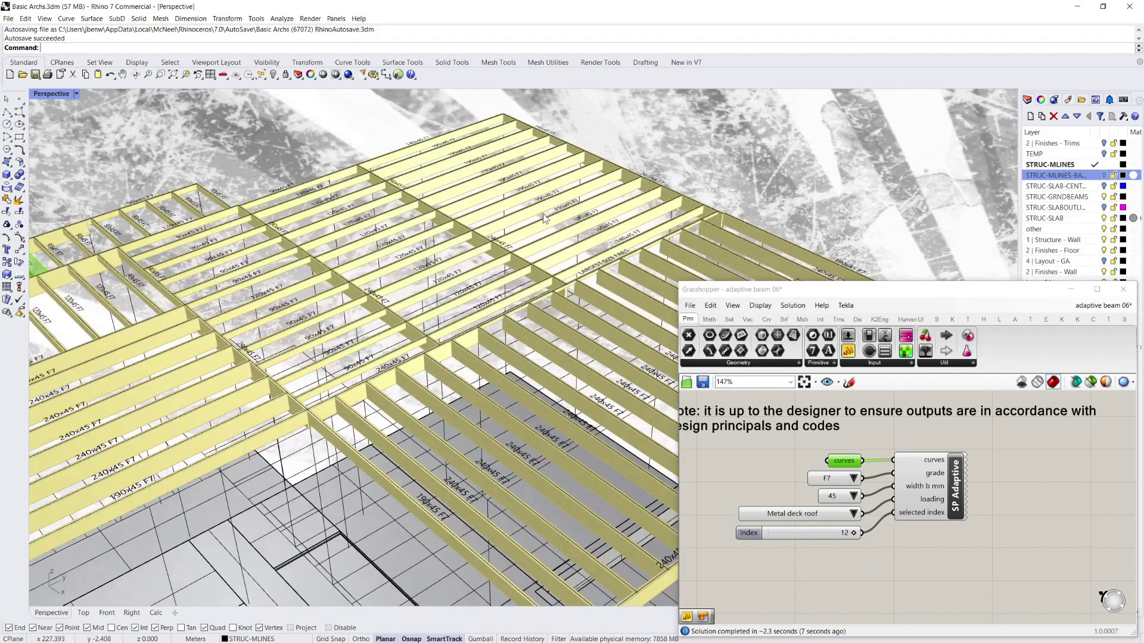
Check the F7 size labels across the whole roof framing from close up and from several angles
right_click_drag(543, 216, 571, 285)
scroll(335, 268, "up", 8)
scroll(336, 268, "down", 8)
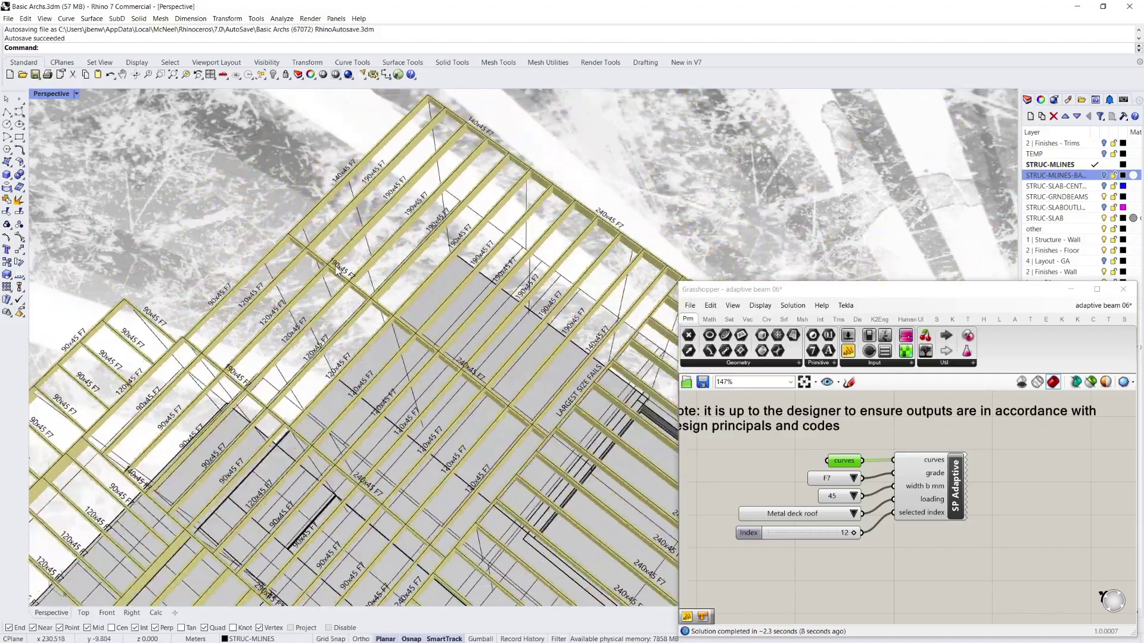
right_click_drag(335, 268, 573, 298)
right_click_drag(478, 374, 496, 380)
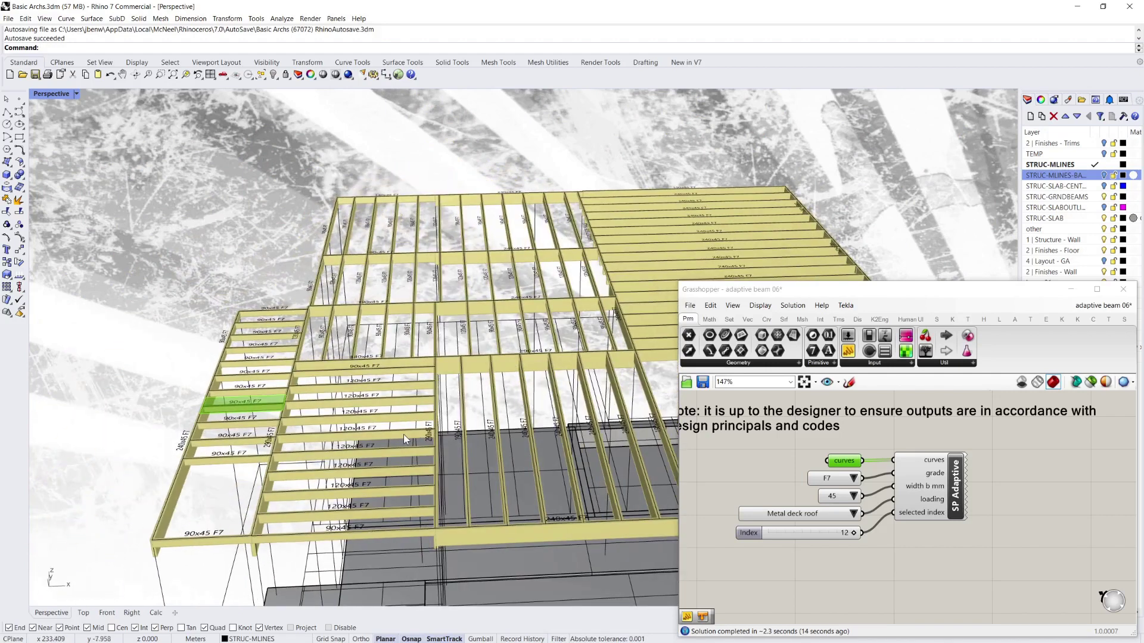
scroll(490, 375, "down", 5)
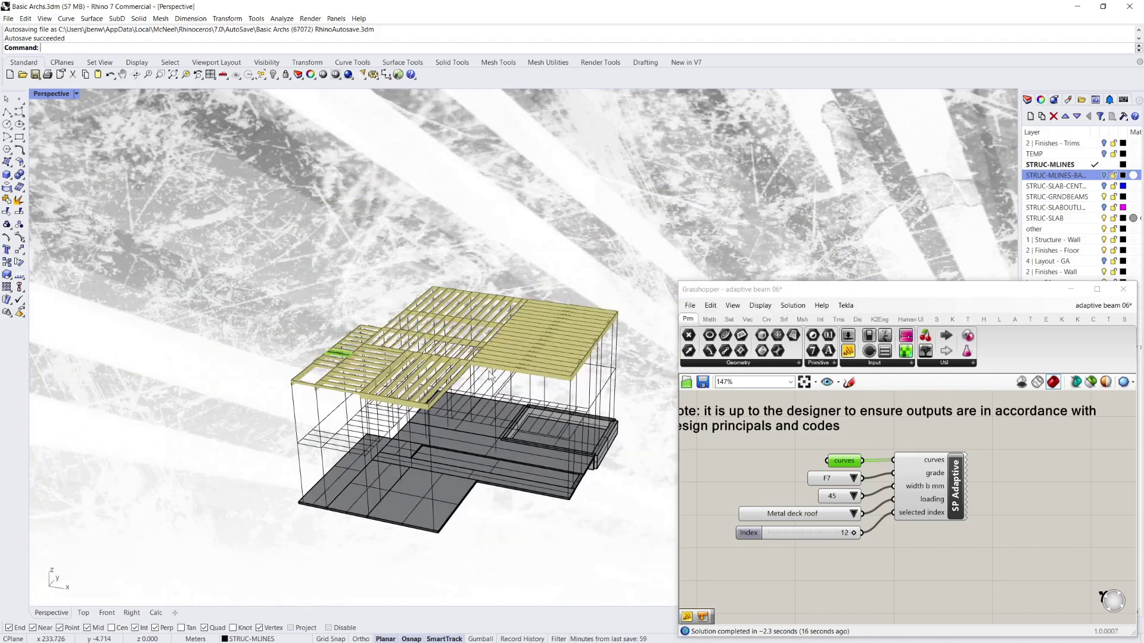
scroll(490, 375, "up", 5)
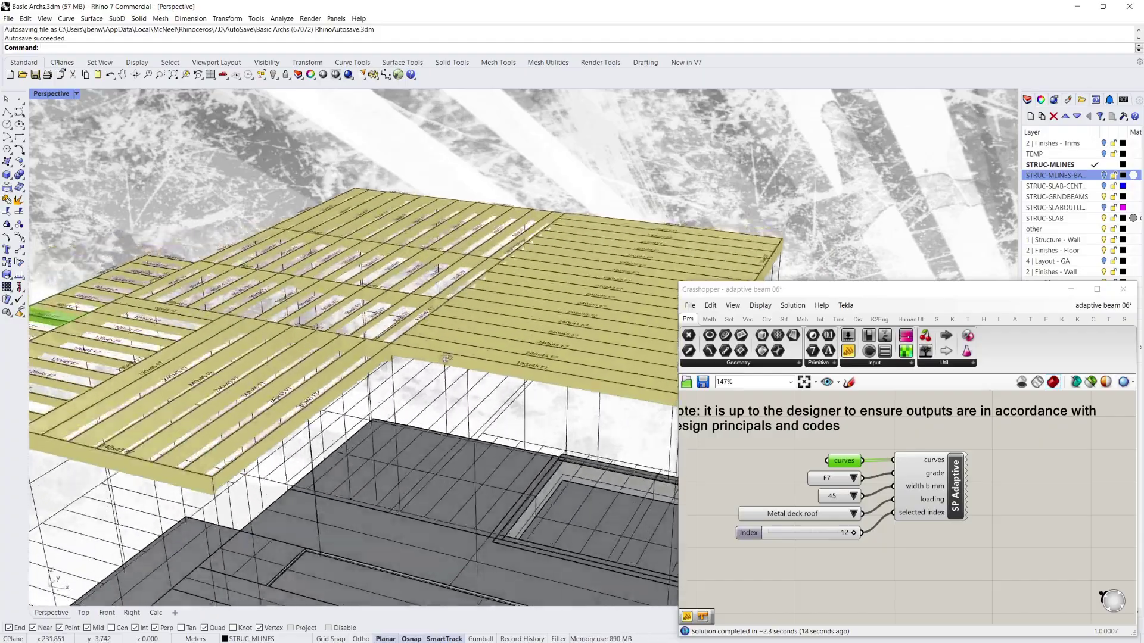
right_click_drag(446, 358, 506, 341)
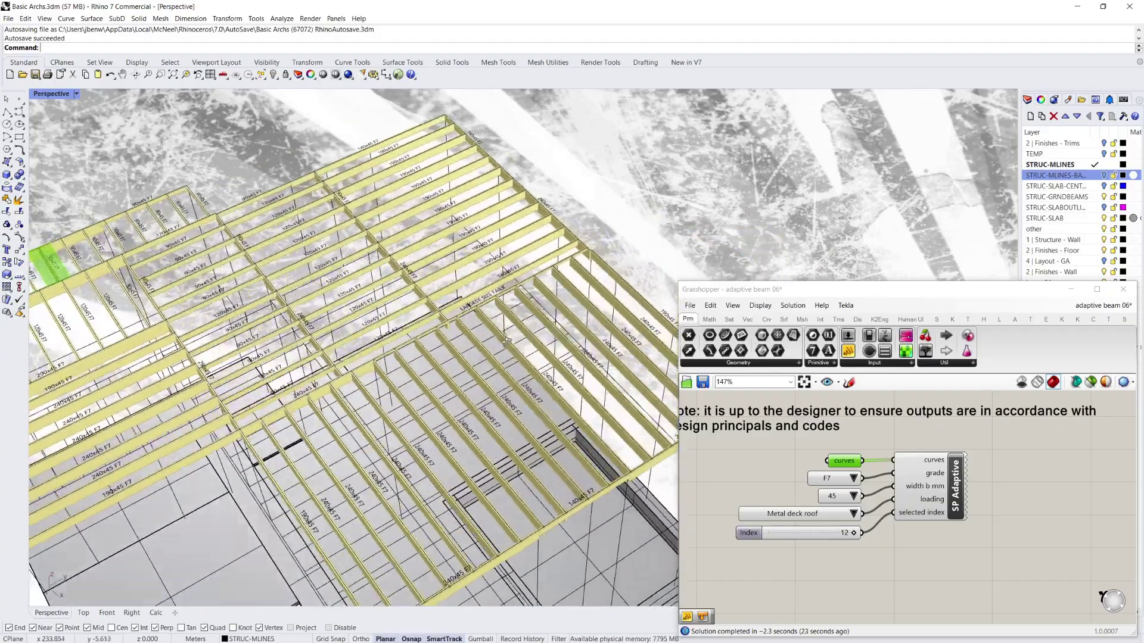
scroll(507, 340, "down", 8)
scroll(528, 316, "up", 10)
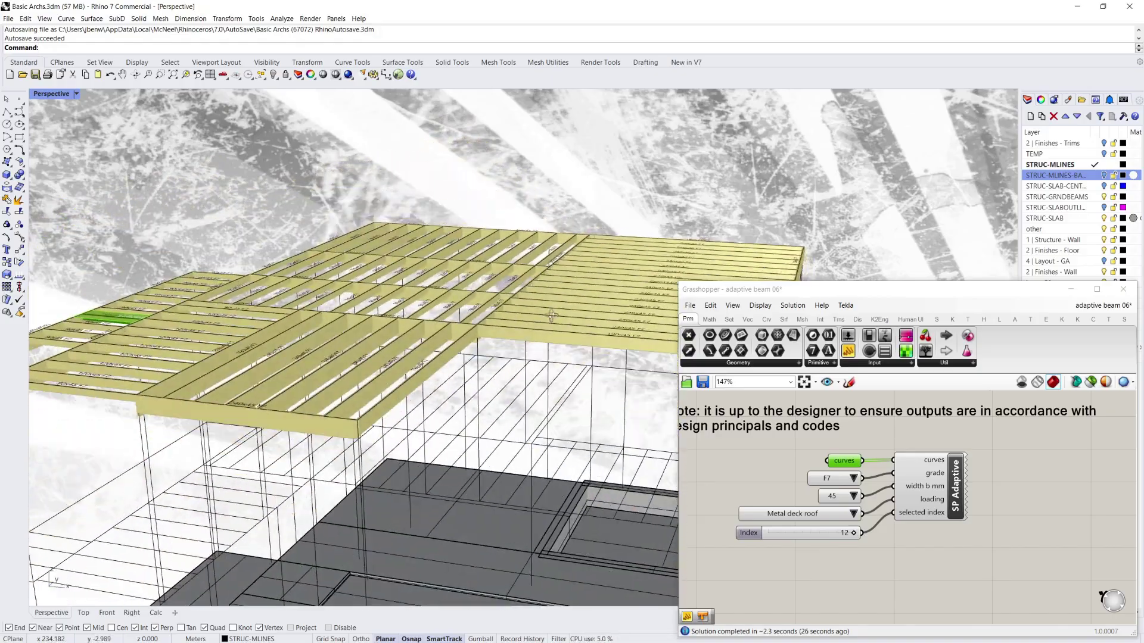
right_click_drag(552, 316, 353, 327)
scroll(353, 327, "down", 6)
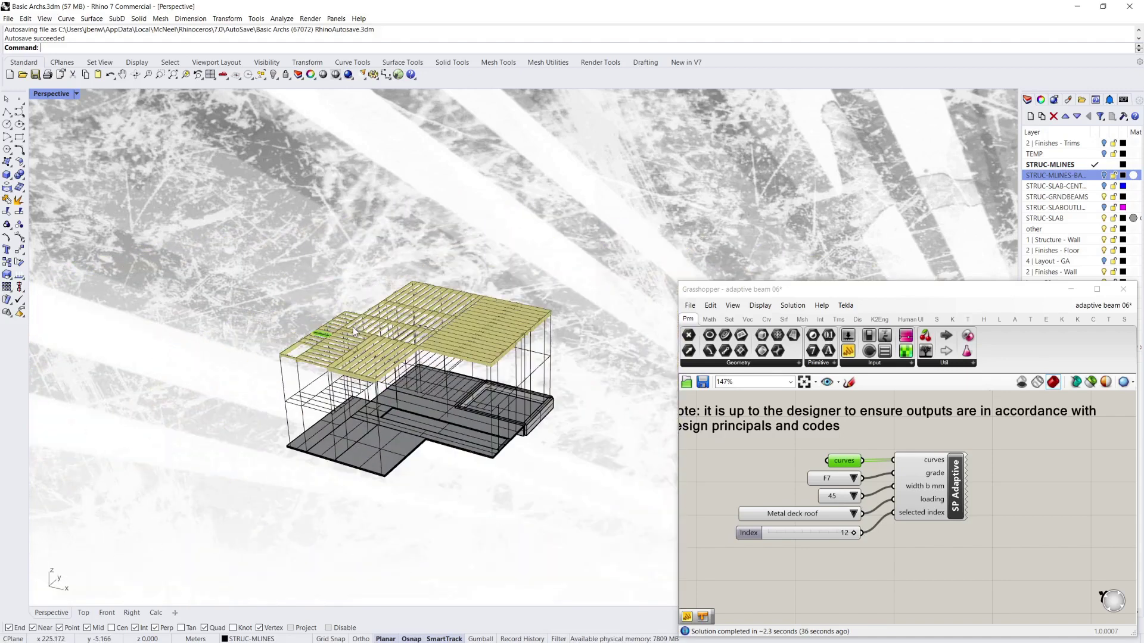
scroll(353, 327, "up", 5)
scroll(370, 327, "down", 5)
scroll(393, 326, "up", 5)
scroll(413, 326, "down", 4)
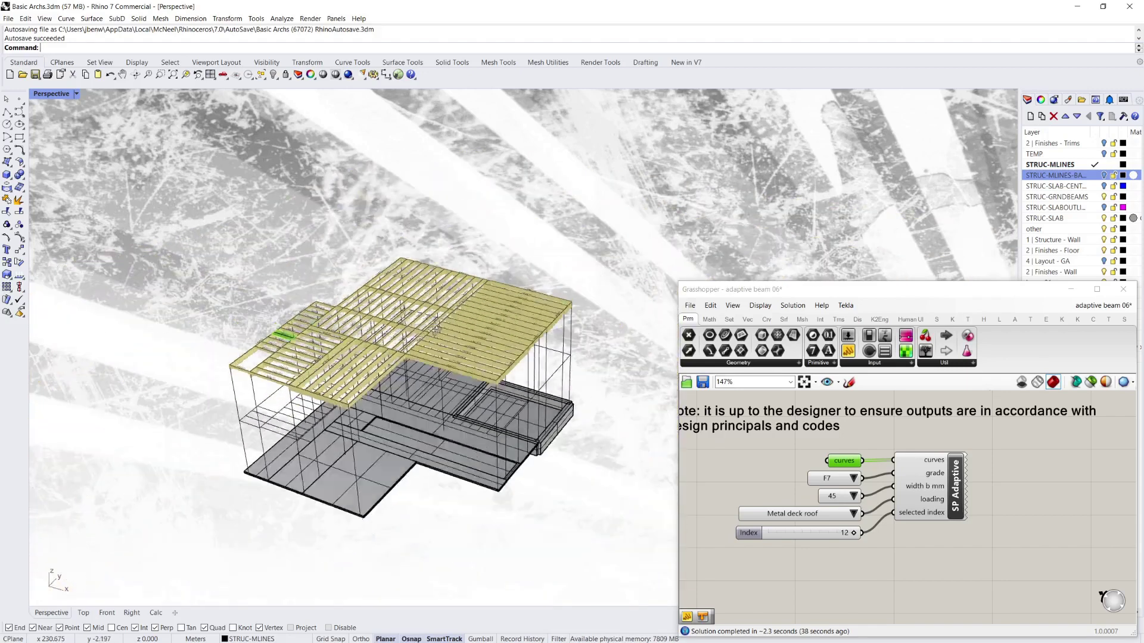
scroll(435, 329, "up", 5)
scroll(434, 328, "down", 3)
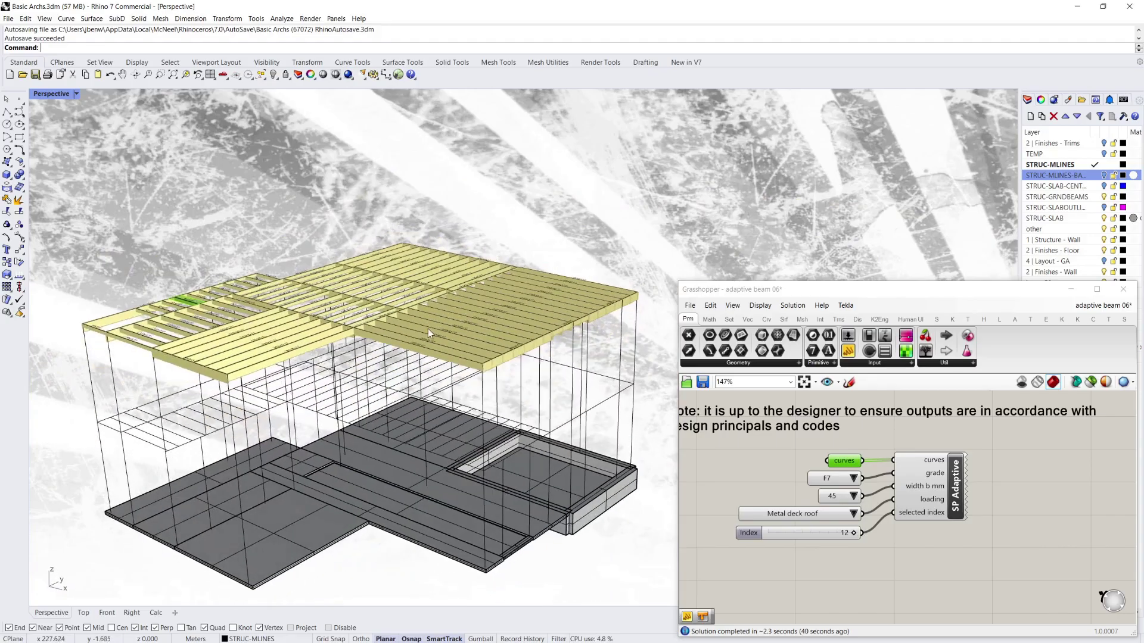
Locate the roof beam labelled LARGEST SIZE FAILS and select its line
scroll(447, 285, "up", 10)
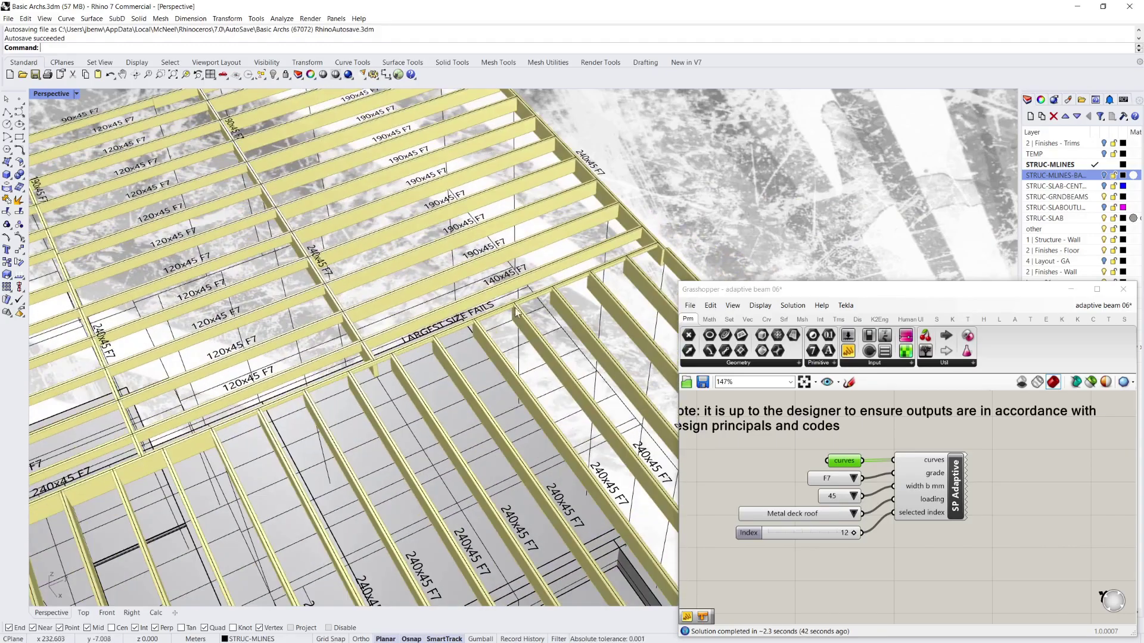
scroll(441, 303, "up", 5)
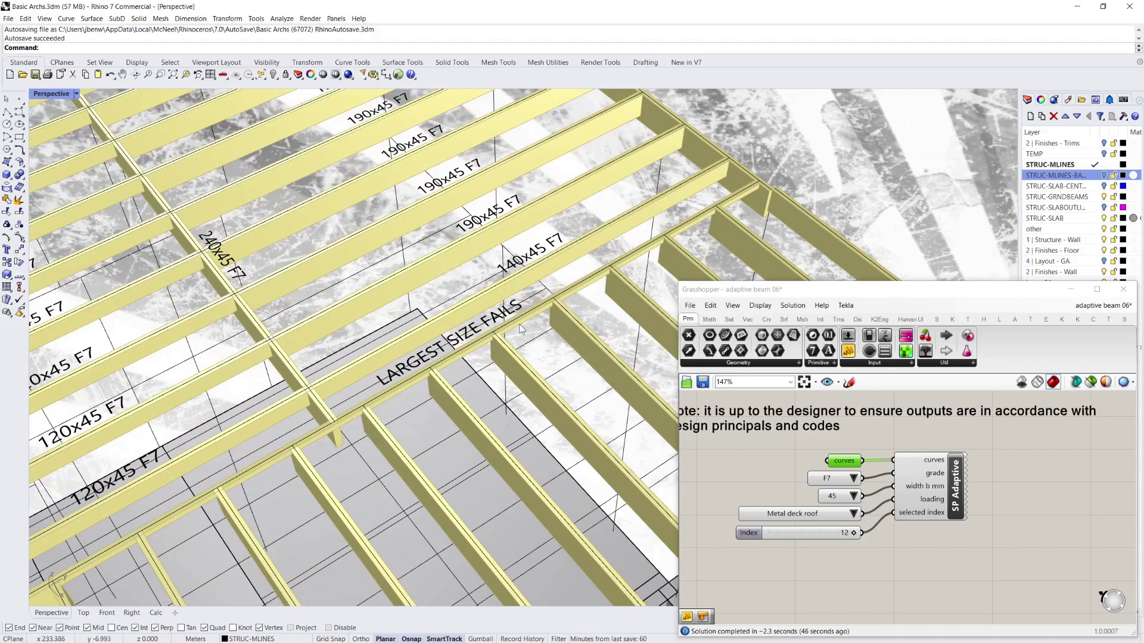
left_click(448, 357)
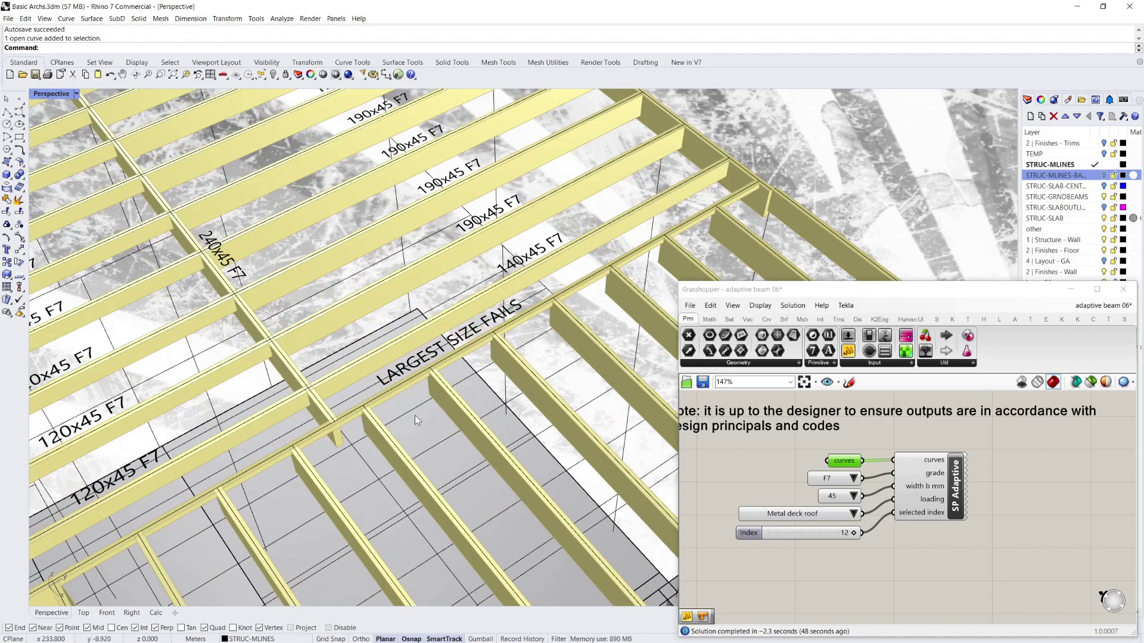
Set the roof beams' grade to F17 and check the size labels around the beam marked LARGEST SIZE FAILS
scroll(434, 389, "down", 4)
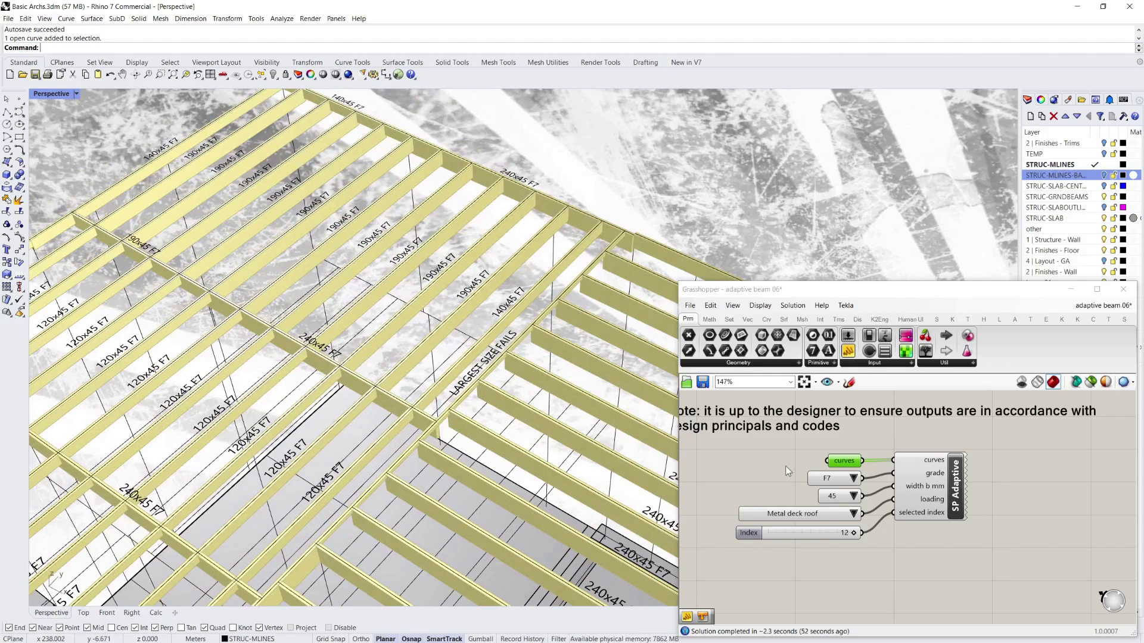
scroll(816, 488, "up", 3)
left_click(875, 472)
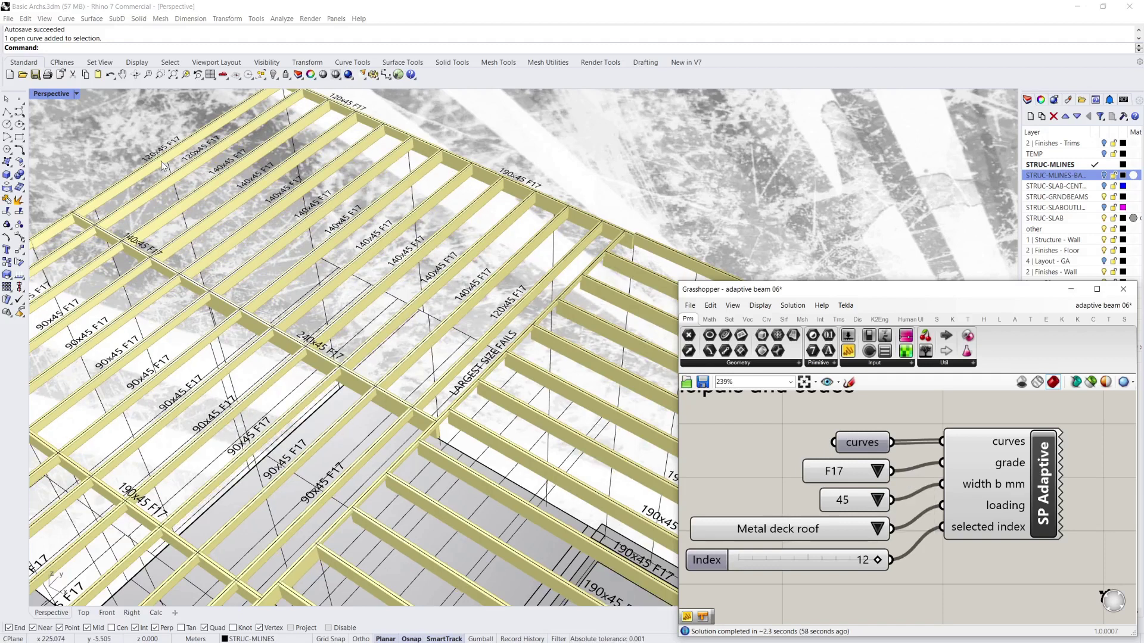
right_click_drag(510, 183, 365, 322)
scroll(364, 323, "down", 5)
scroll(286, 244, "up", 10)
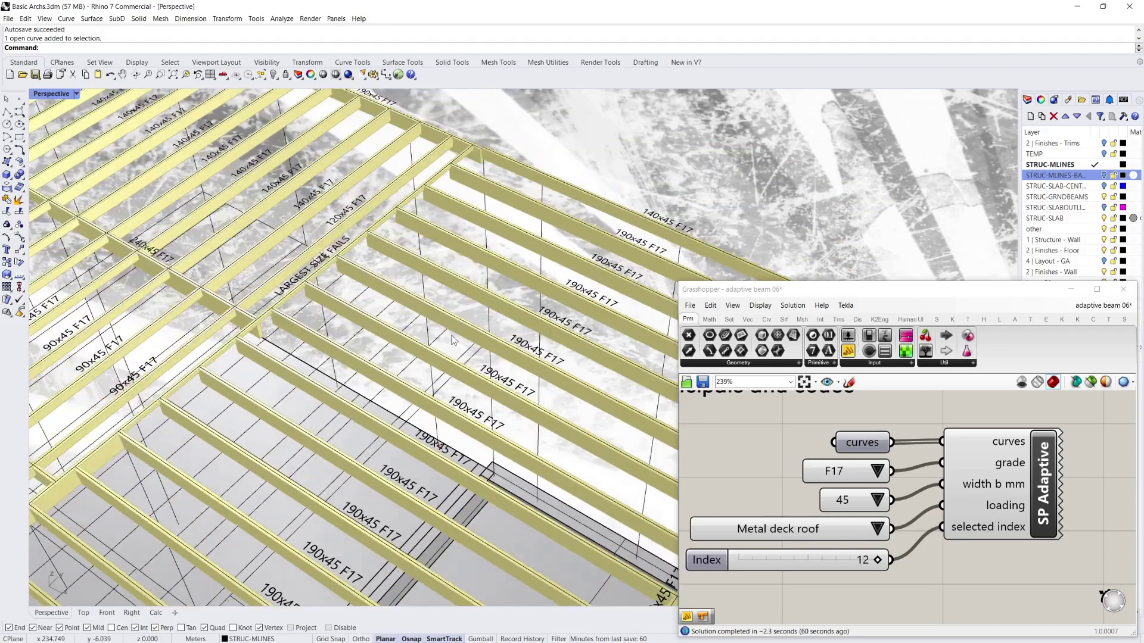
scroll(451, 354, "down", 2)
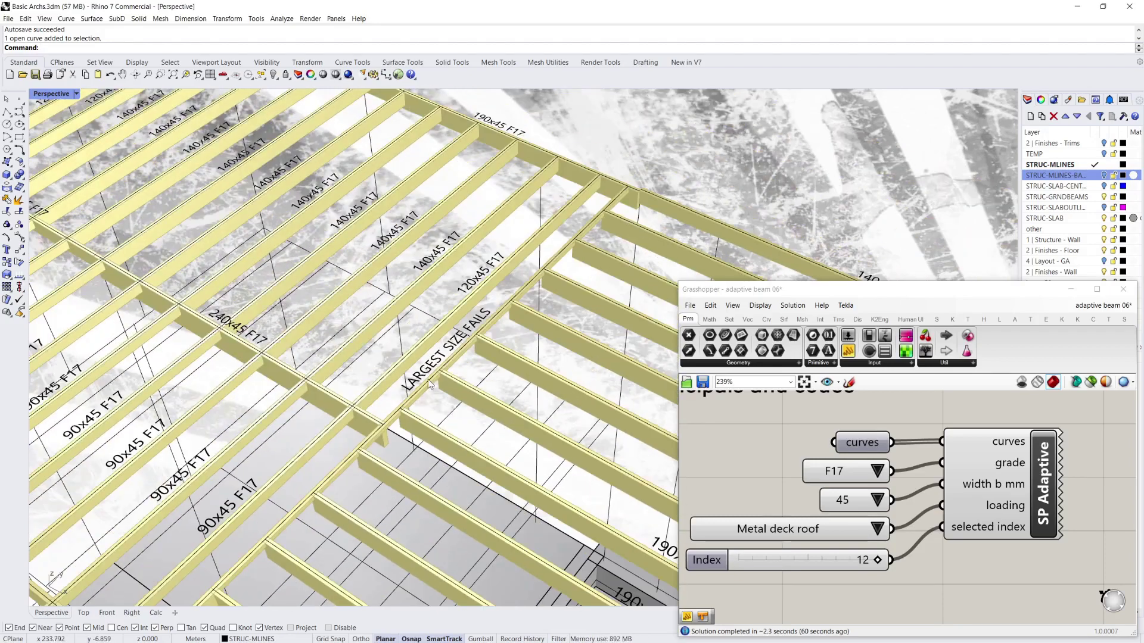
Set the roof beams' grade to GL18 and examine the size label of the previously failing beam
left_click(877, 471)
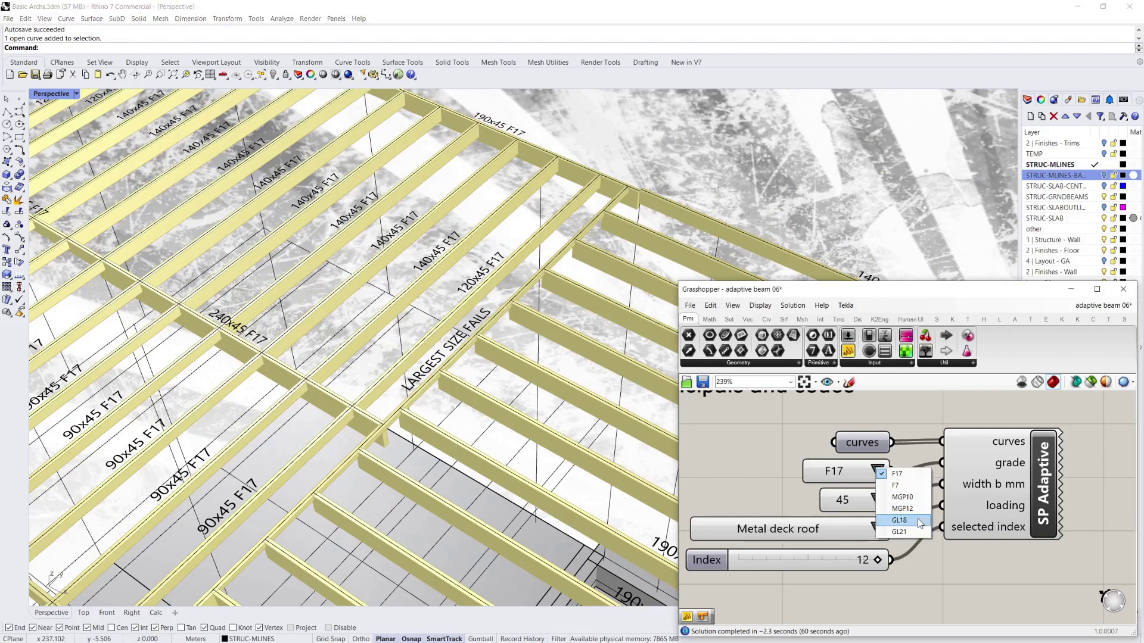
left_click(779, 454)
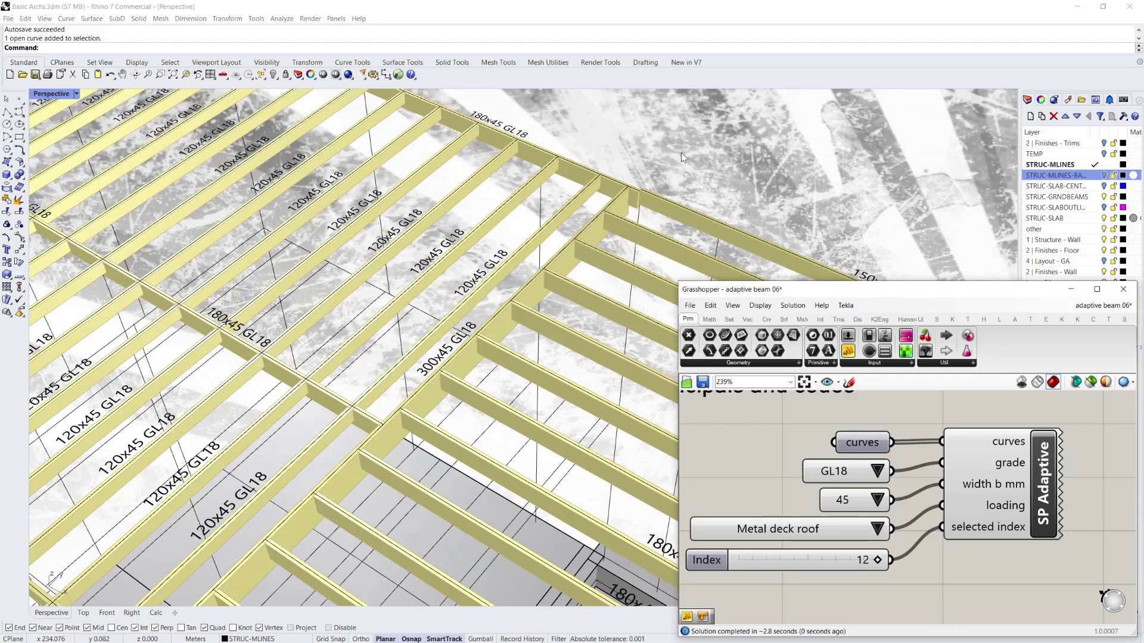
scroll(530, 319, "up", 8)
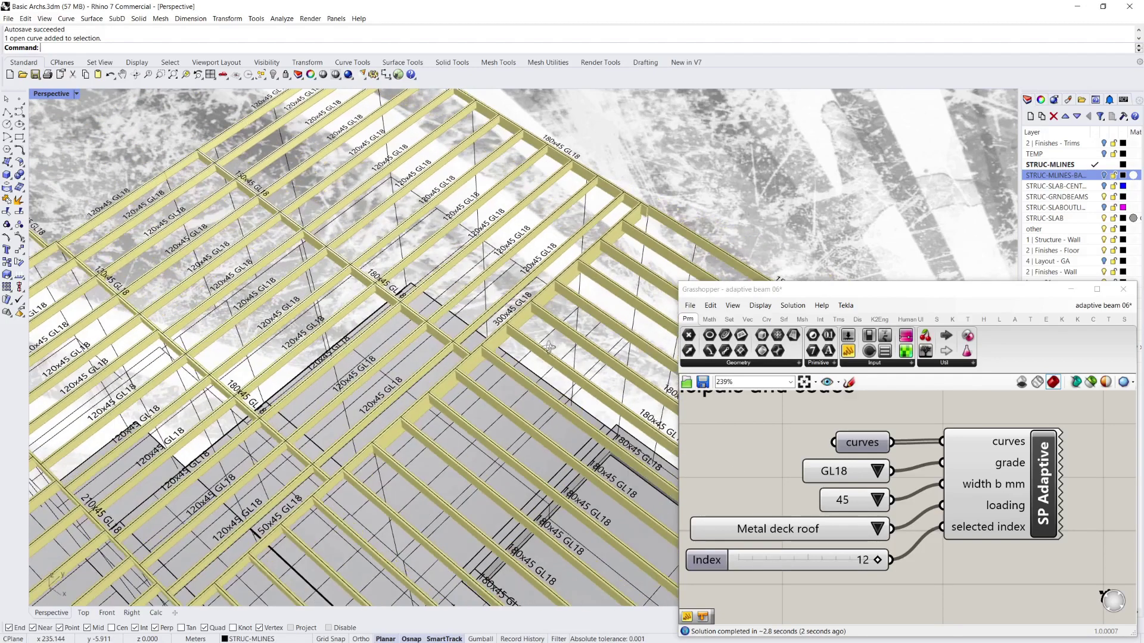
scroll(535, 330, "up", 2)
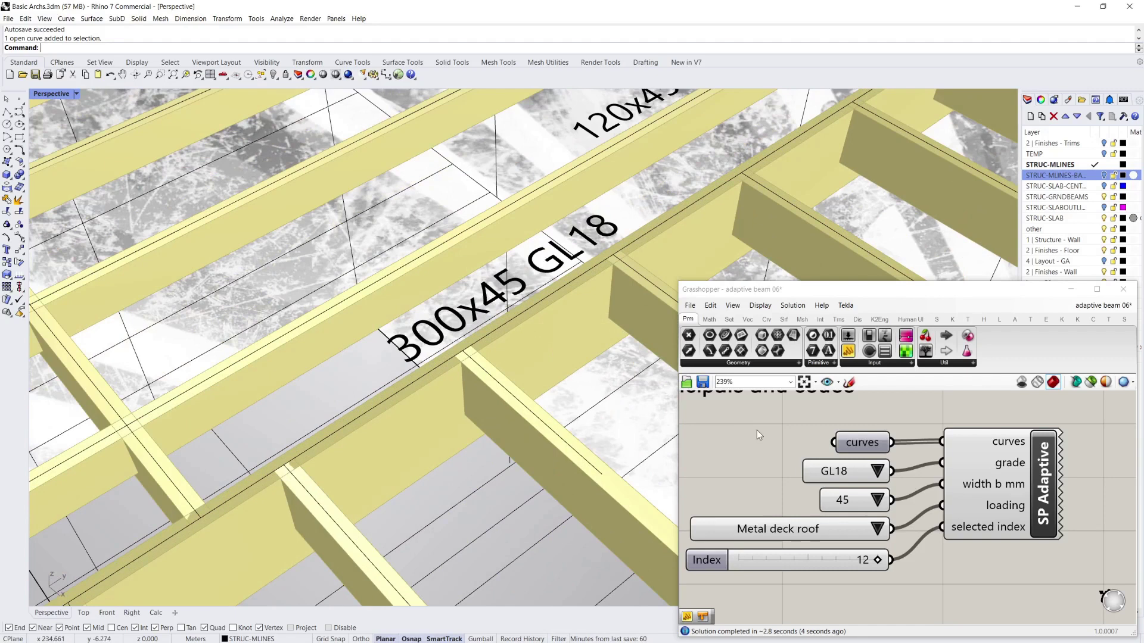
Set the roof beams' width to 65 mm and review the size labels across the roof framing
left_click(880, 501)
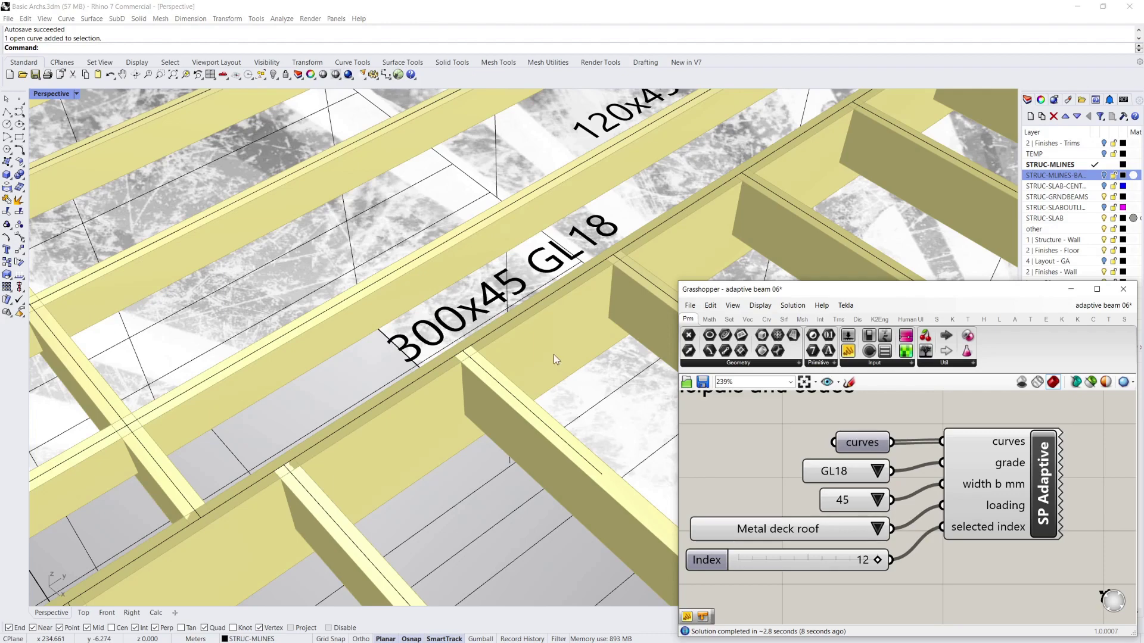
right_click_drag(553, 355, 500, 320)
scroll(475, 289, "down", 10)
scroll(487, 362, "up", 6)
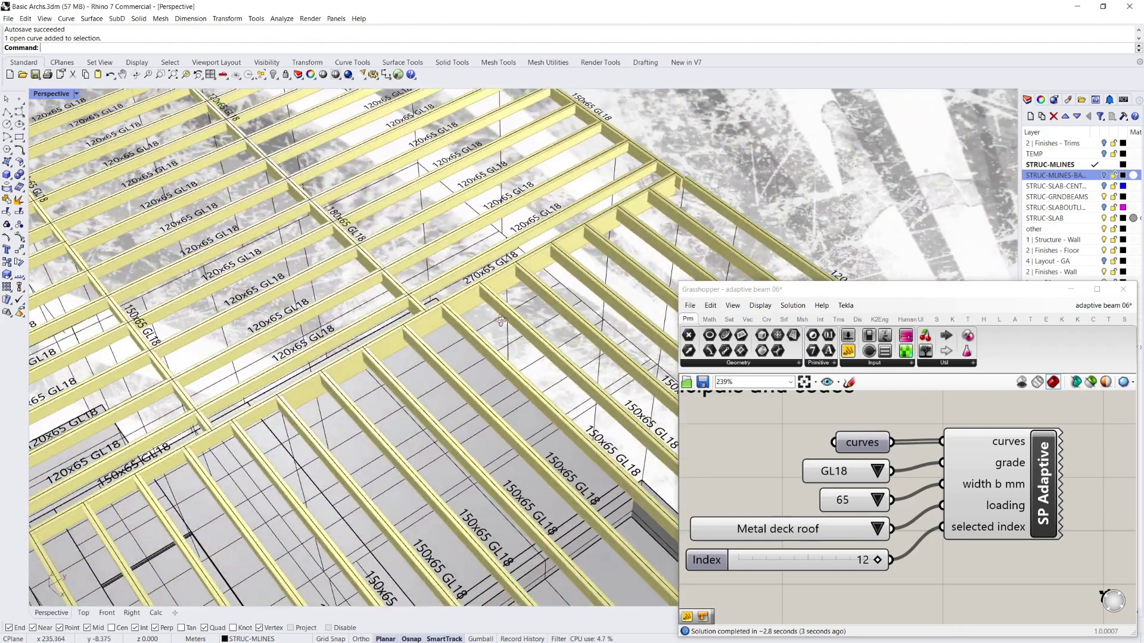
scroll(502, 272, "down", 4)
scroll(523, 254, "up", 3)
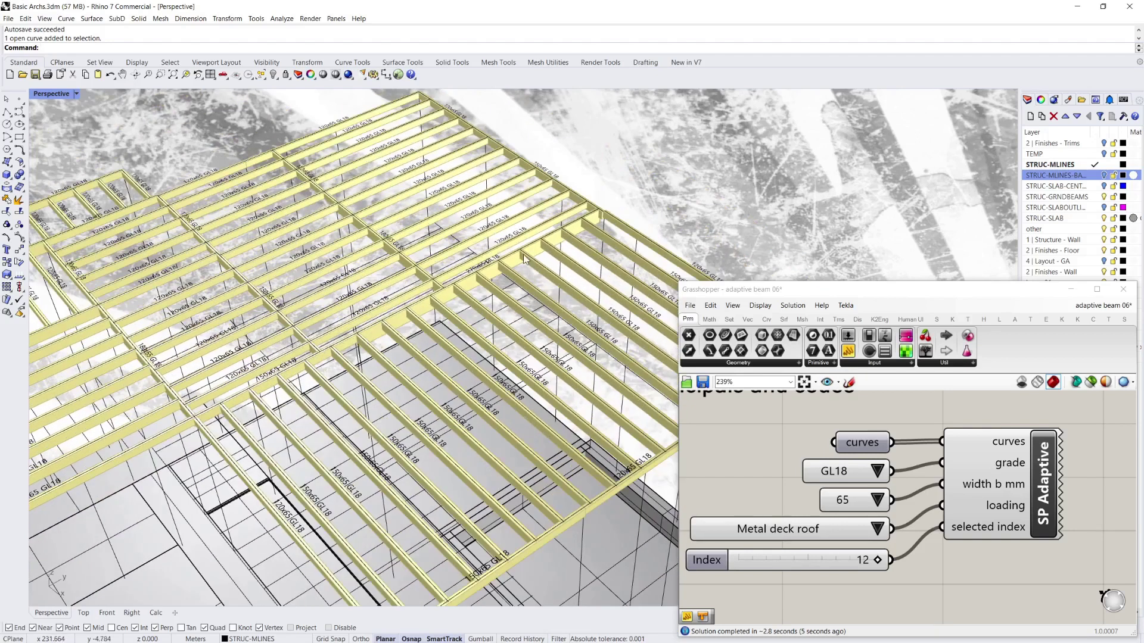
Set the roof beams' grade to F17 and their width to 45 mm
left_click(882, 470)
left_click(882, 500)
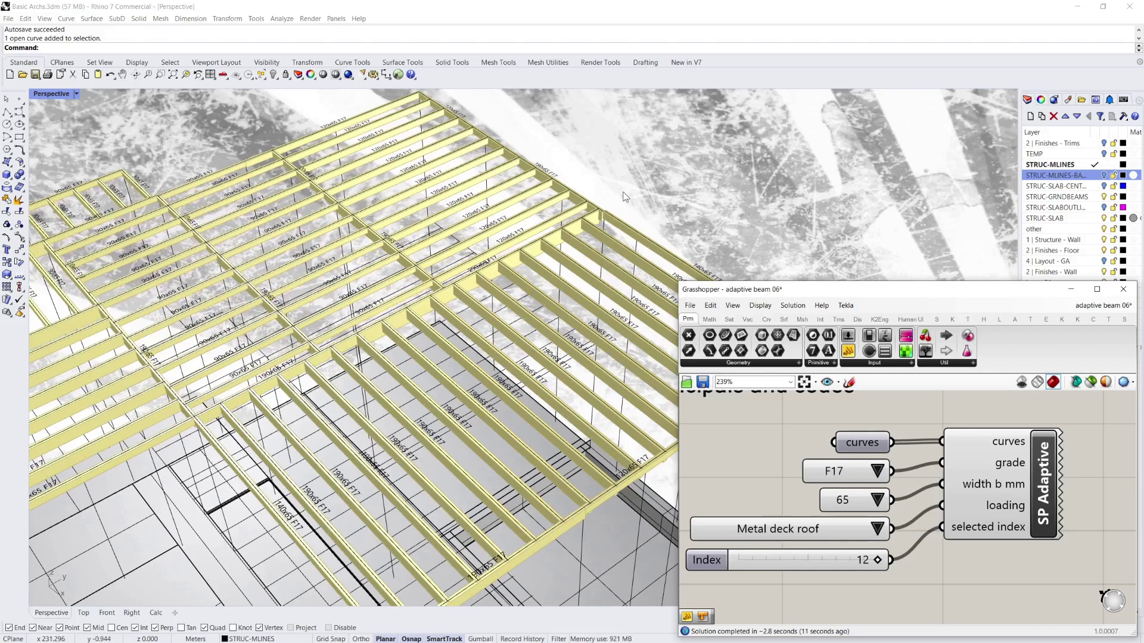
scroll(613, 214, "up", 3)
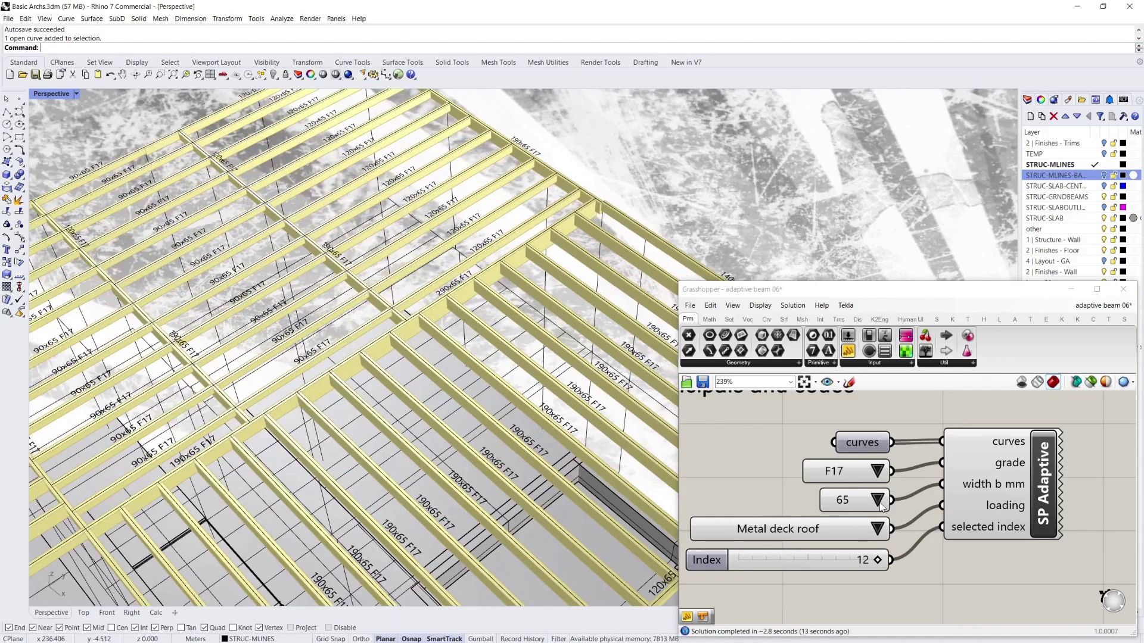
left_click(881, 503)
left_click(865, 411)
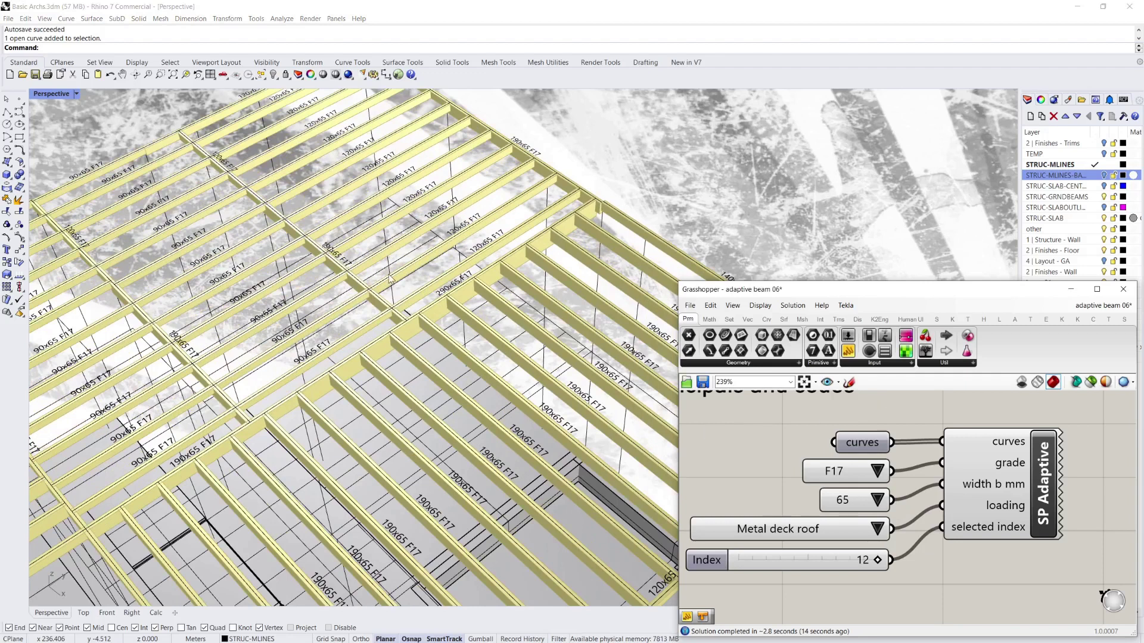
right_click_drag(697, 413, 800, 458)
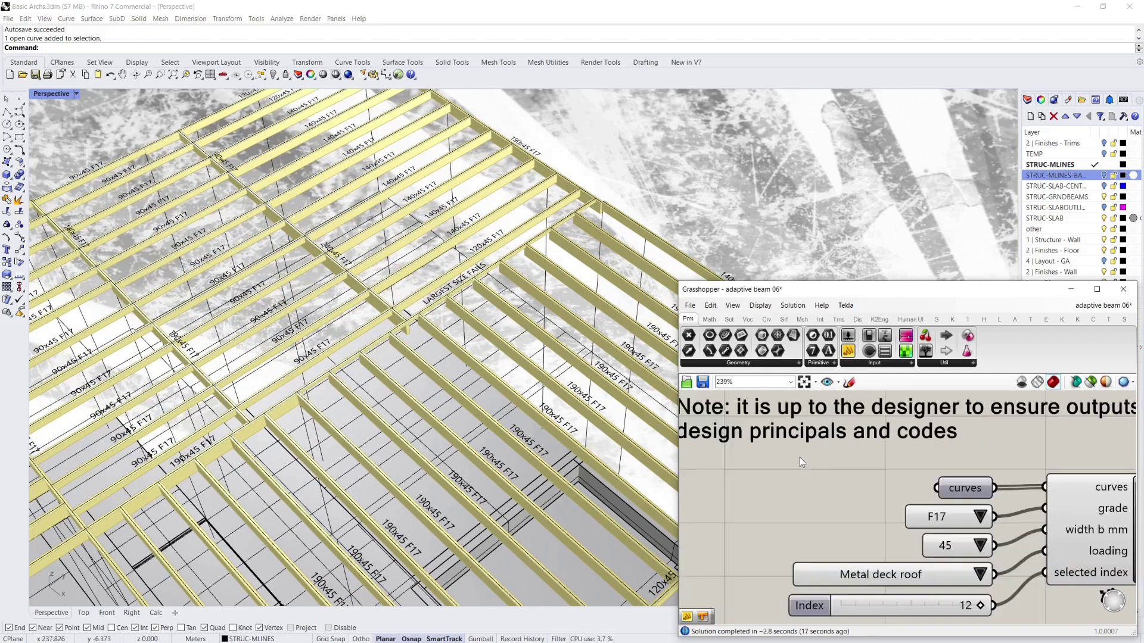
Set the roof beams' width to 2x45 and examine the size labels on the critical beam and the surrounding framing
left_click(984, 548)
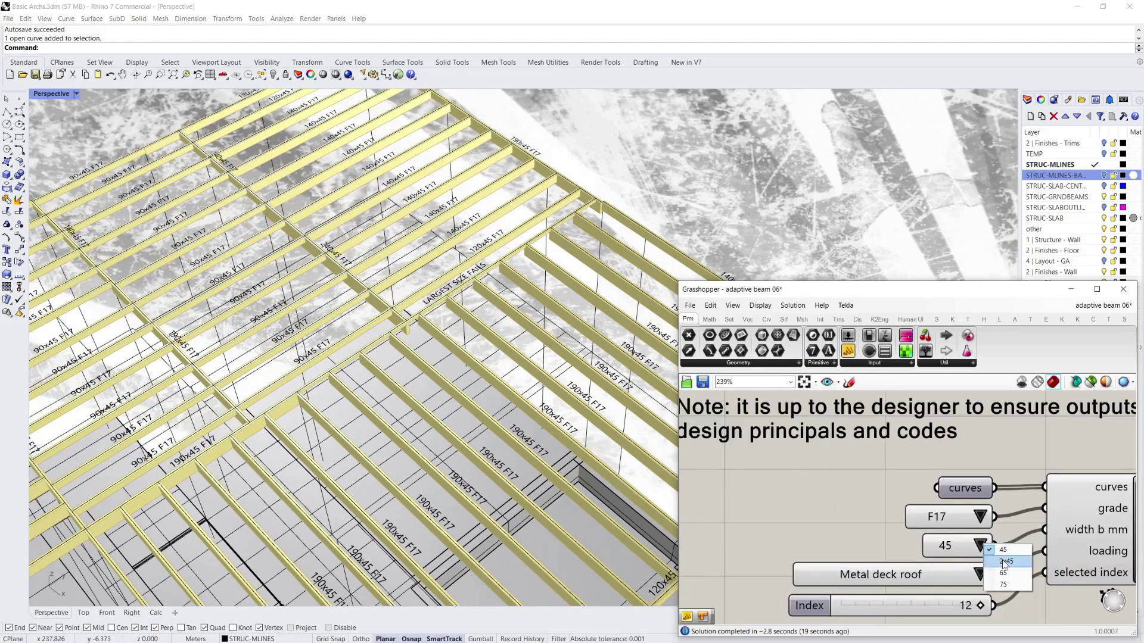
left_click(622, 200)
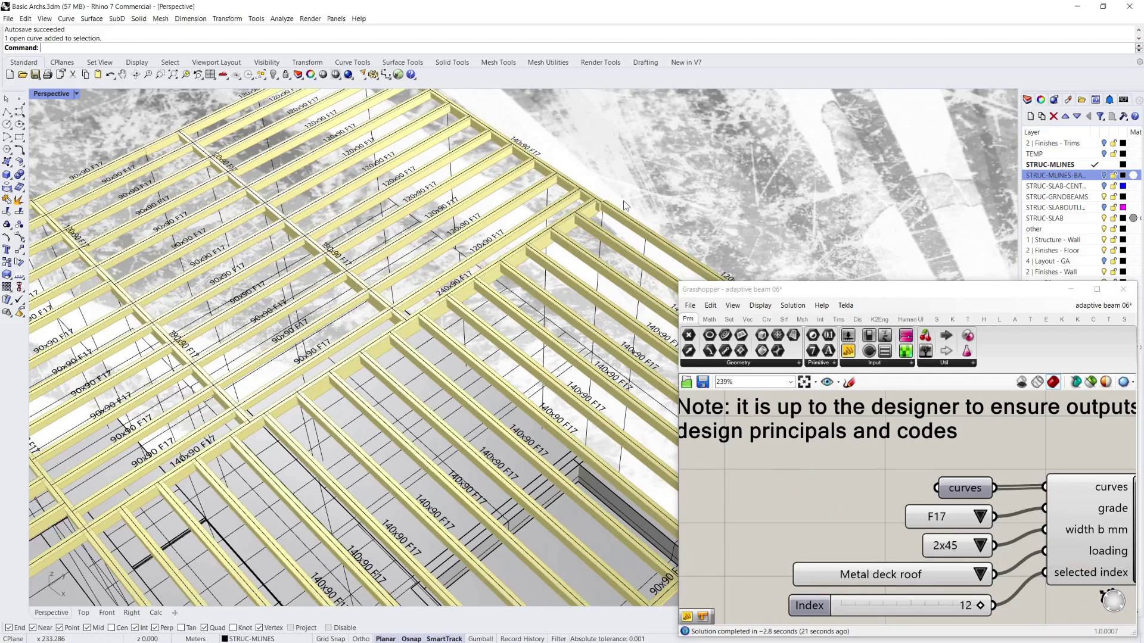
right_click_drag(458, 280, 448, 315)
scroll(448, 315, "up", 4)
scroll(448, 315, "up", 2)
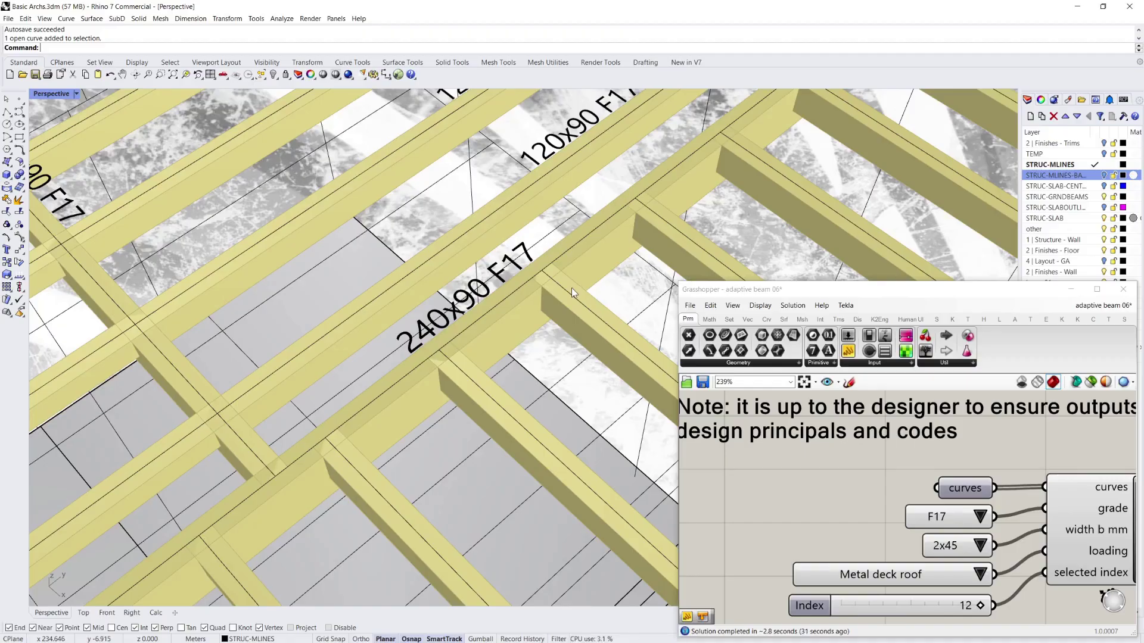
scroll(570, 288, "down", 10)
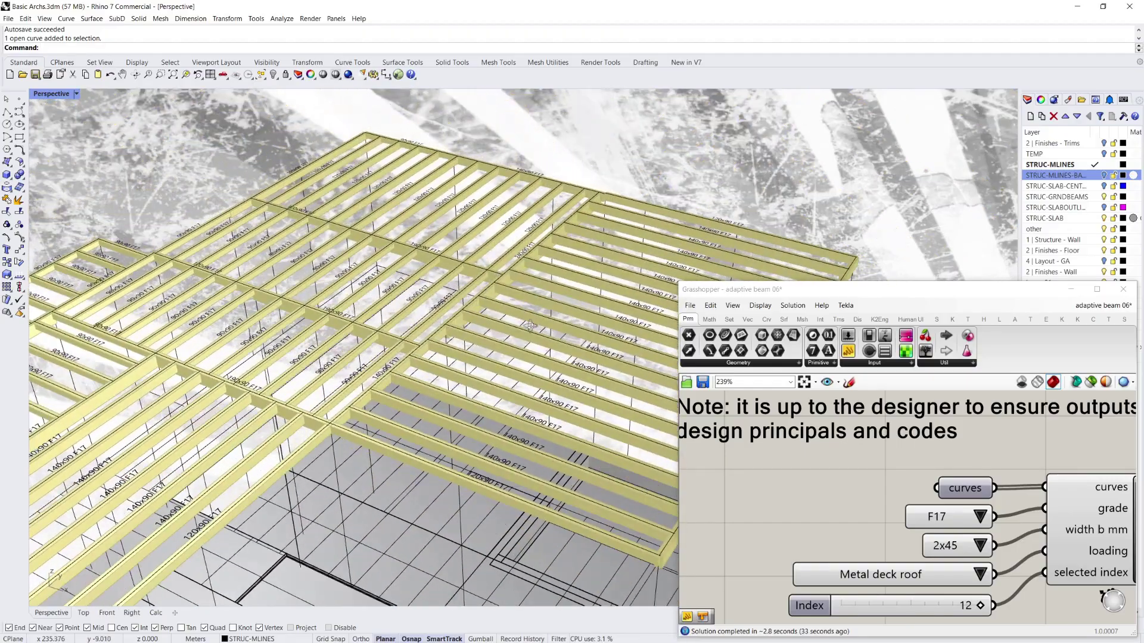
scroll(530, 325, "up", 10)
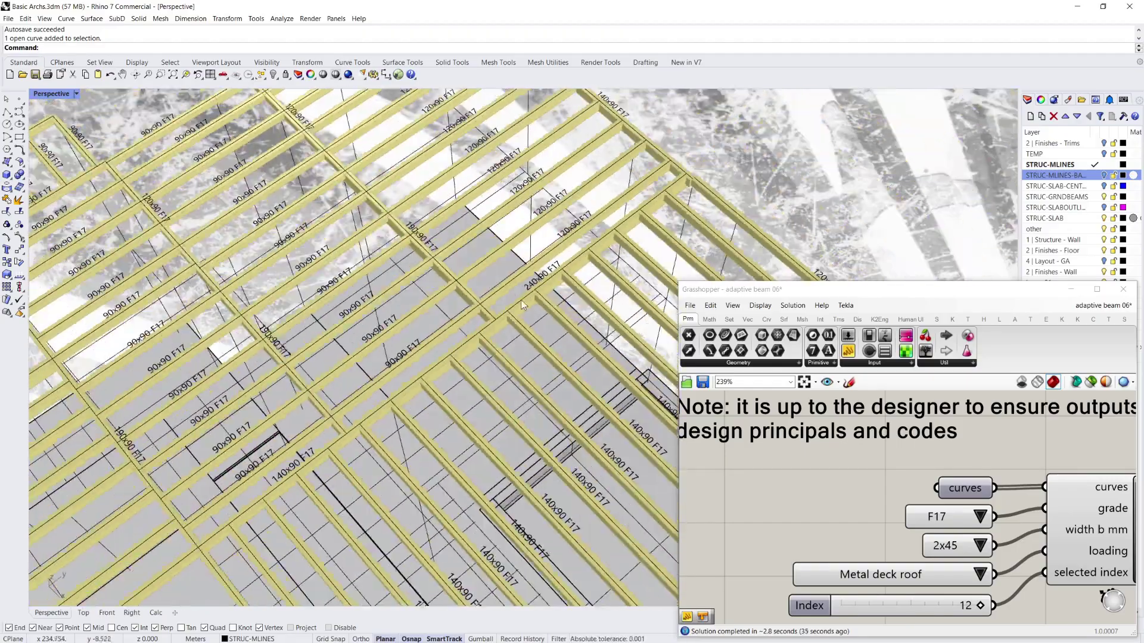
scroll(522, 304, "down", 5)
Return the roof beams' width to 45 mm, keeping grade F17
left_click(980, 516)
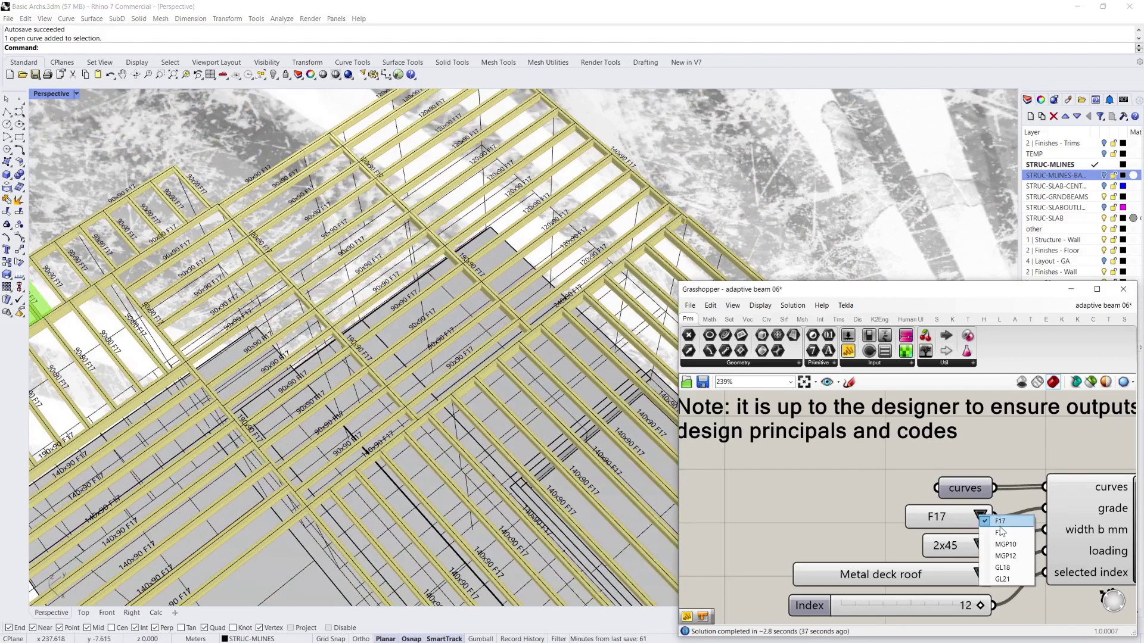
left_click(1001, 450)
left_click(983, 548)
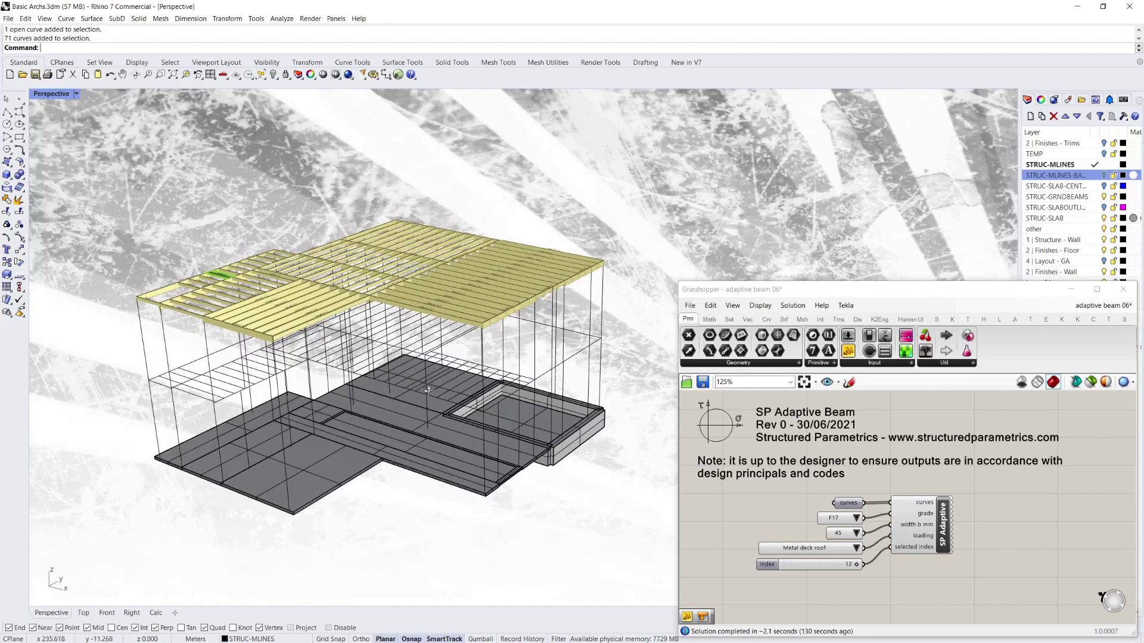
Select the building's intermediate floor lines and place a copy of the SP Adaptive component with all its inputs below the original
right_click_drag(441, 390, 453, 365)
left_click_drag(103, 282, 616, 345)
left_click_drag(988, 586, 770, 490)
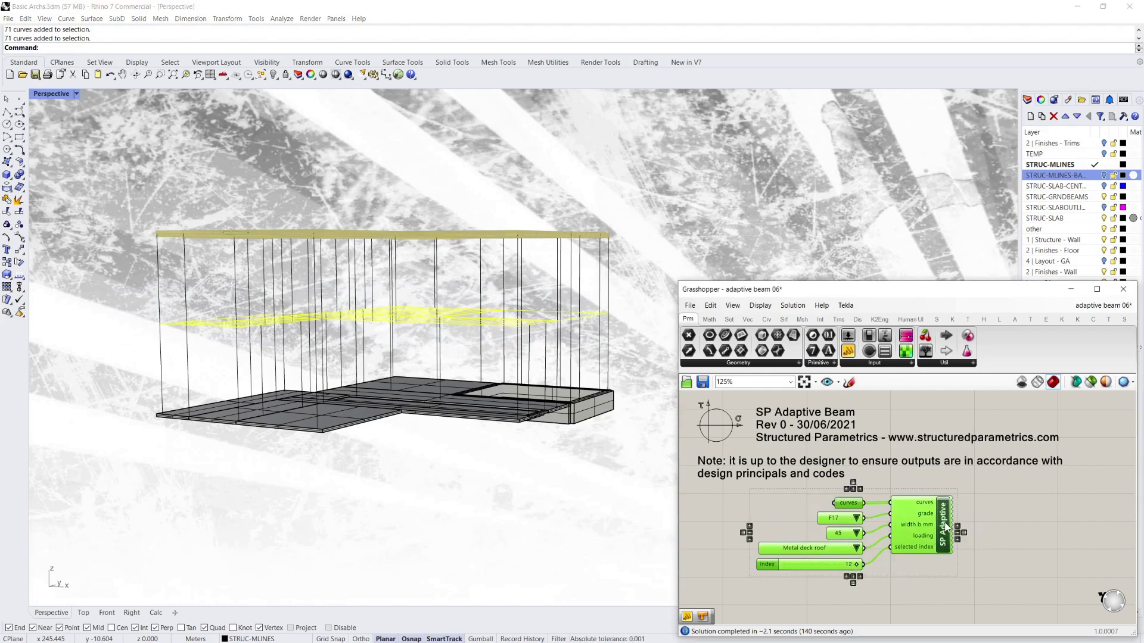
key("ctrl+c")
key("ctrl+v")
left_click_drag(948, 523, 936, 583)
scroll(947, 551, "down", 4)
scroll(934, 555, "up", 2)
left_click(995, 566)
scroll(988, 568, "down", 5)
scroll(953, 601, "up", 6)
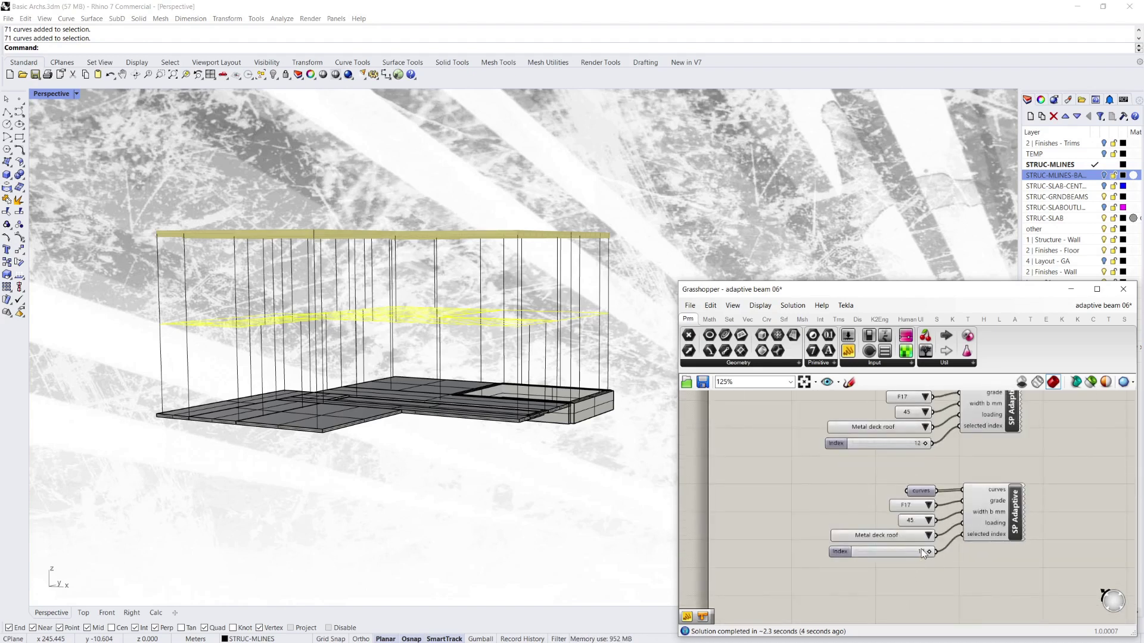
Set the copied definition's loading to Timber floor (residential) and assign the selected floor lines to its curves input
scroll(922, 552, "up", 2)
left_click(930, 531)
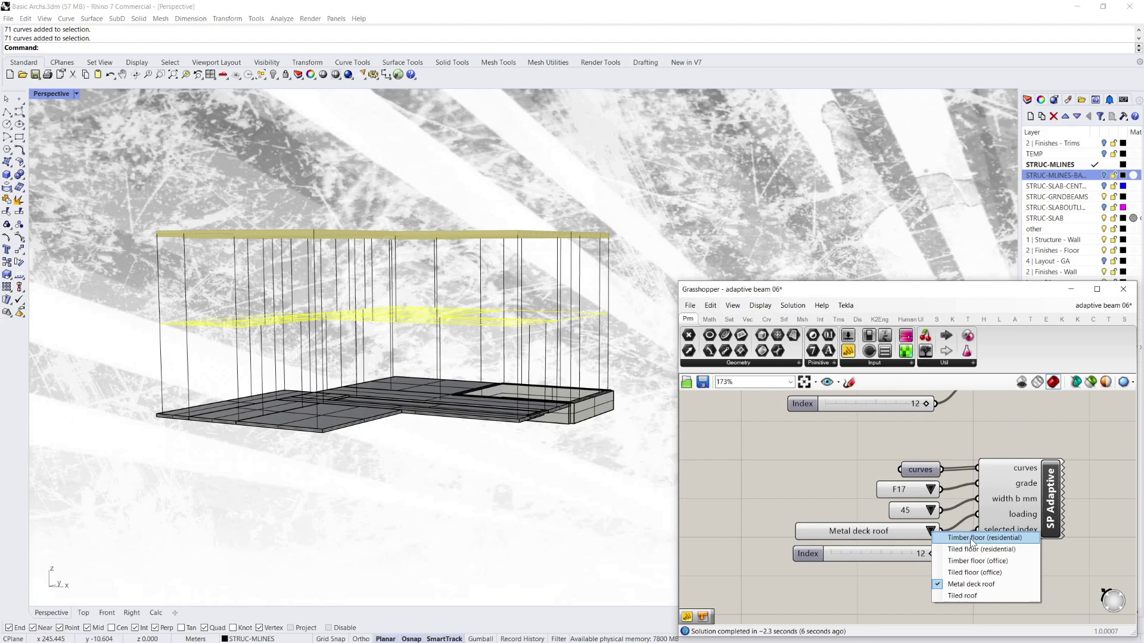
left_click(971, 539)
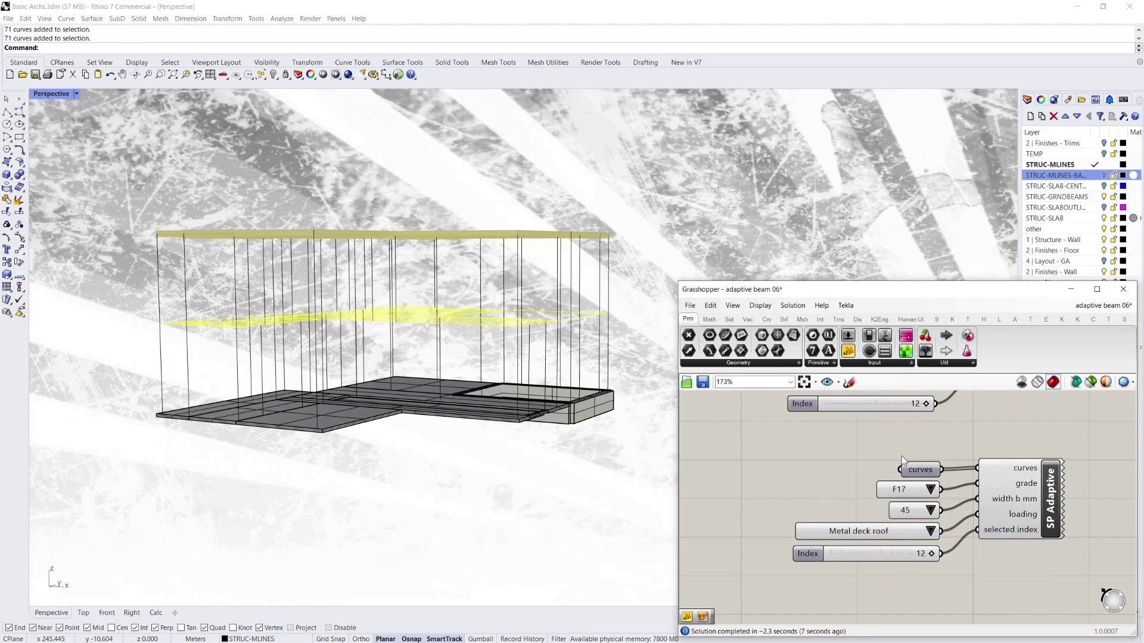
right_click(921, 470)
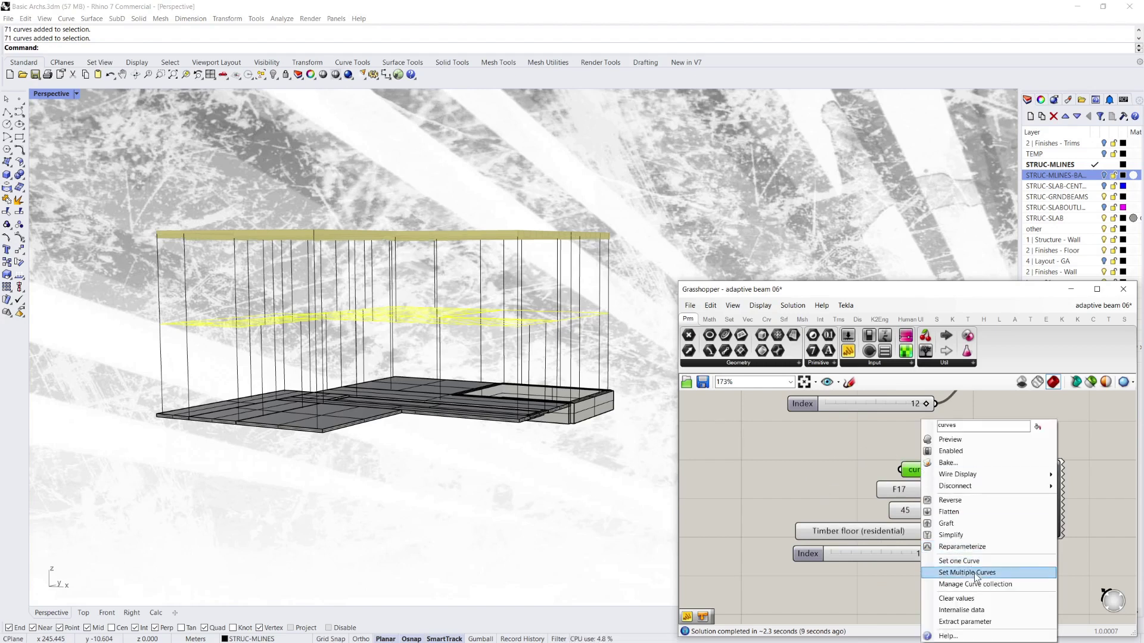
left_click(971, 573)
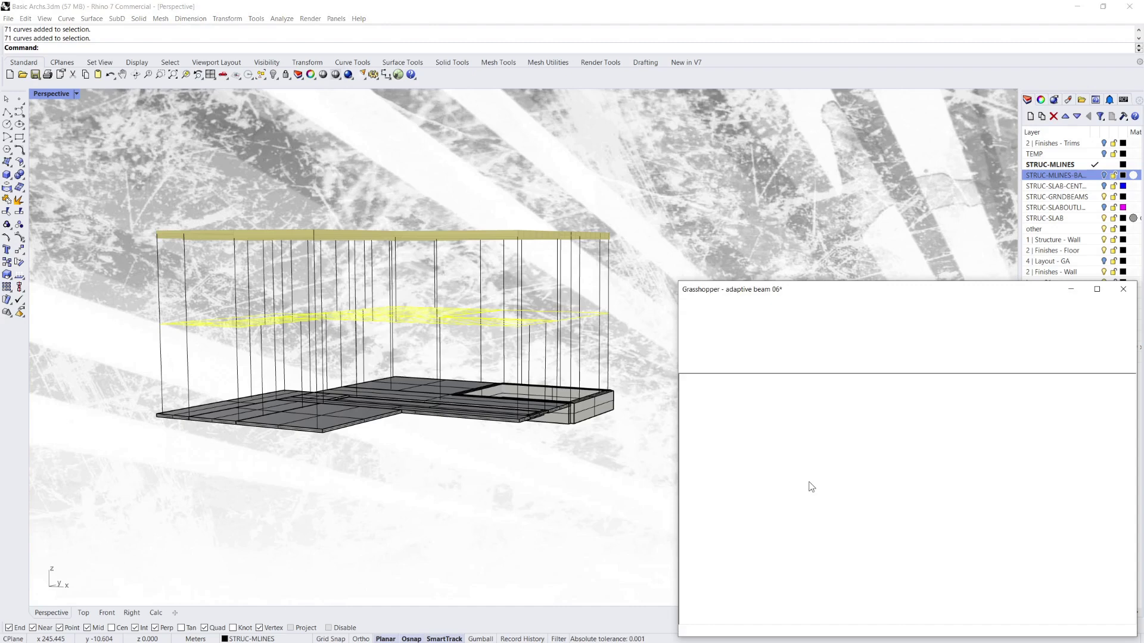
Examine the generated floor beams and their F17 size labels from several angles and from close up
right_click_drag(538, 337, 302, 379)
scroll(343, 368, "up", 4)
scroll(343, 368, "up", 8)
scroll(367, 373, "down", 9)
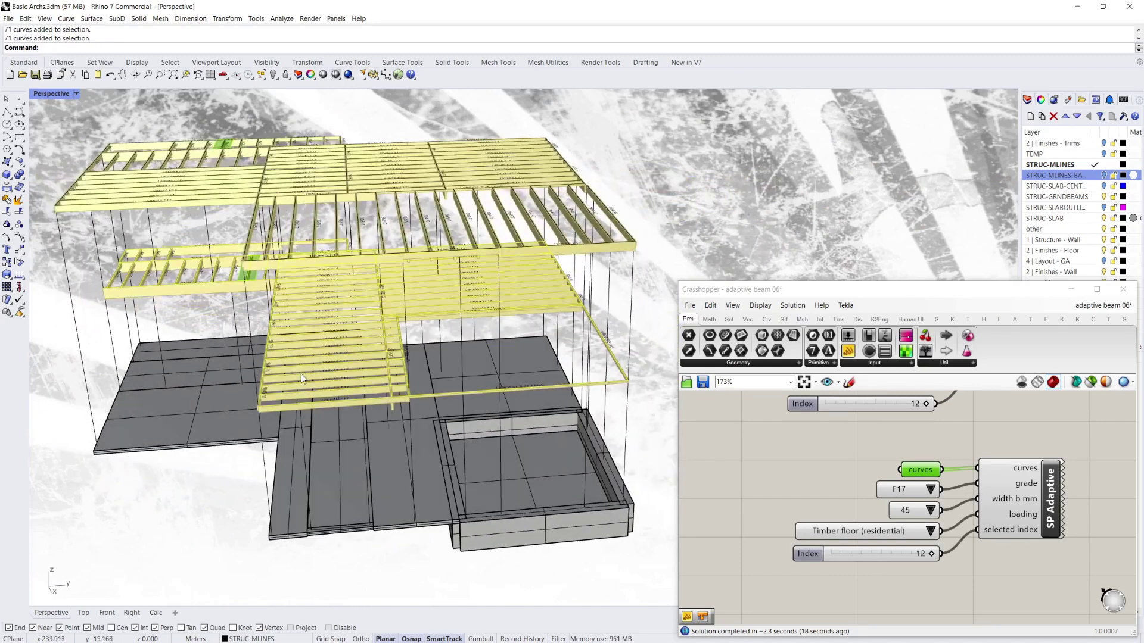
scroll(302, 378, "up", 5)
scroll(358, 389, "down", 5)
scroll(402, 402, "up", 3)
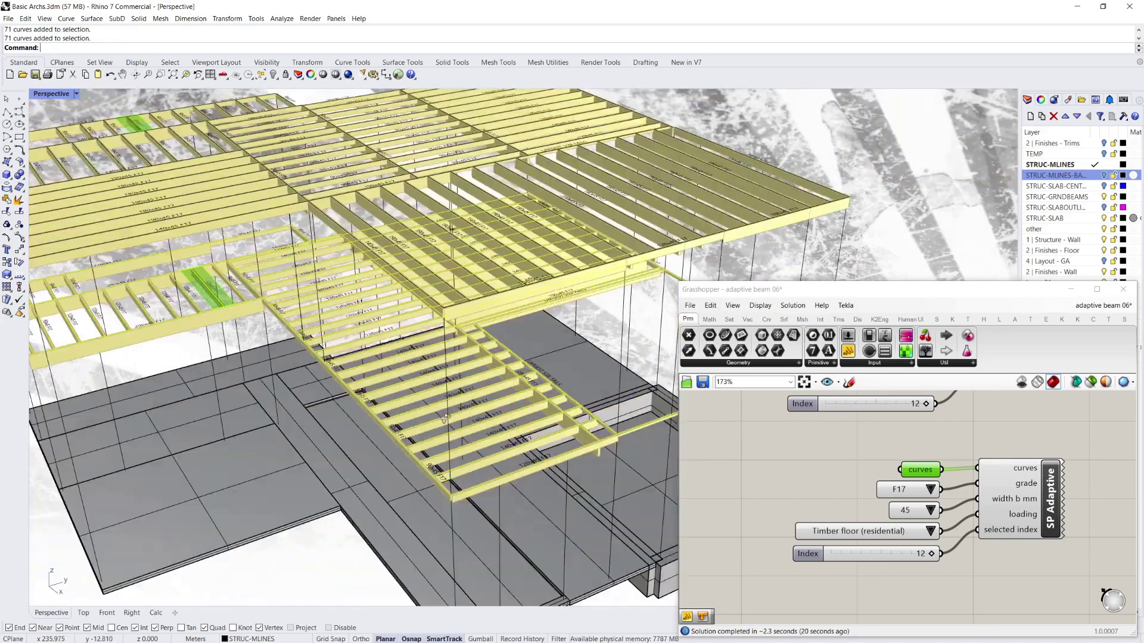
right_click_drag(444, 418, 388, 411)
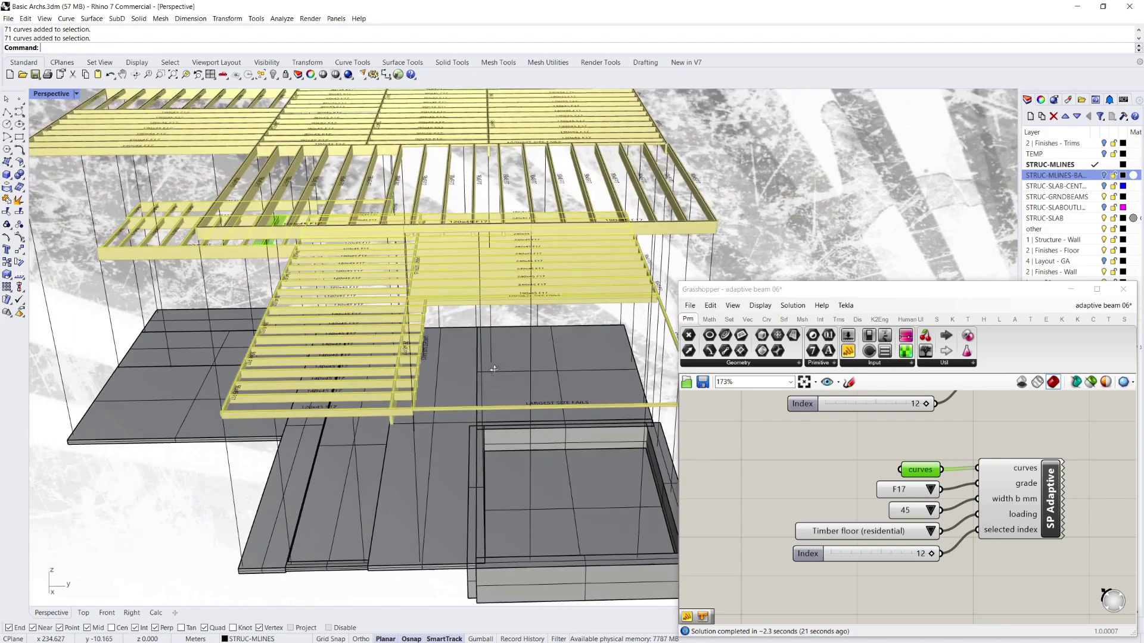
scroll(402, 297, "up", 8)
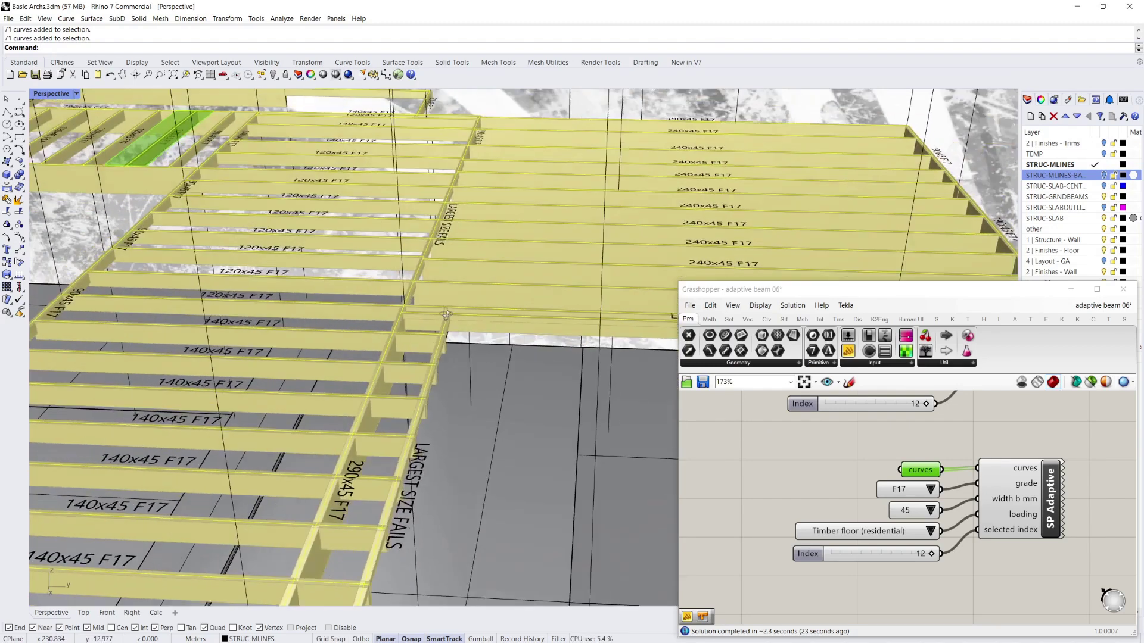
right_click_drag(446, 314, 517, 317)
left_click(814, 470)
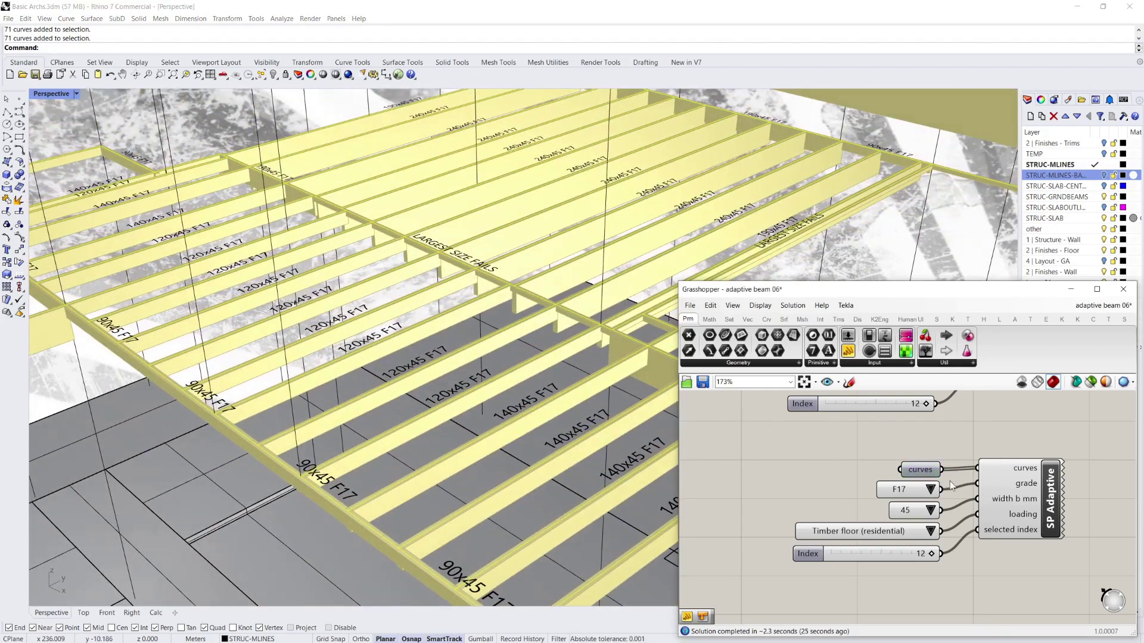
Set the floor beams' grade to GL18 and review the resized floor framing
left_click(929, 489)
left_click(970, 541)
left_click(211, 131)
right_click_drag(271, 214, 477, 318)
scroll(287, 252, "down", 2)
scroll(332, 303, "down", 7)
scroll(363, 307, "up", 4)
scroll(477, 316, "down", 8)
scroll(480, 310, "up", 8)
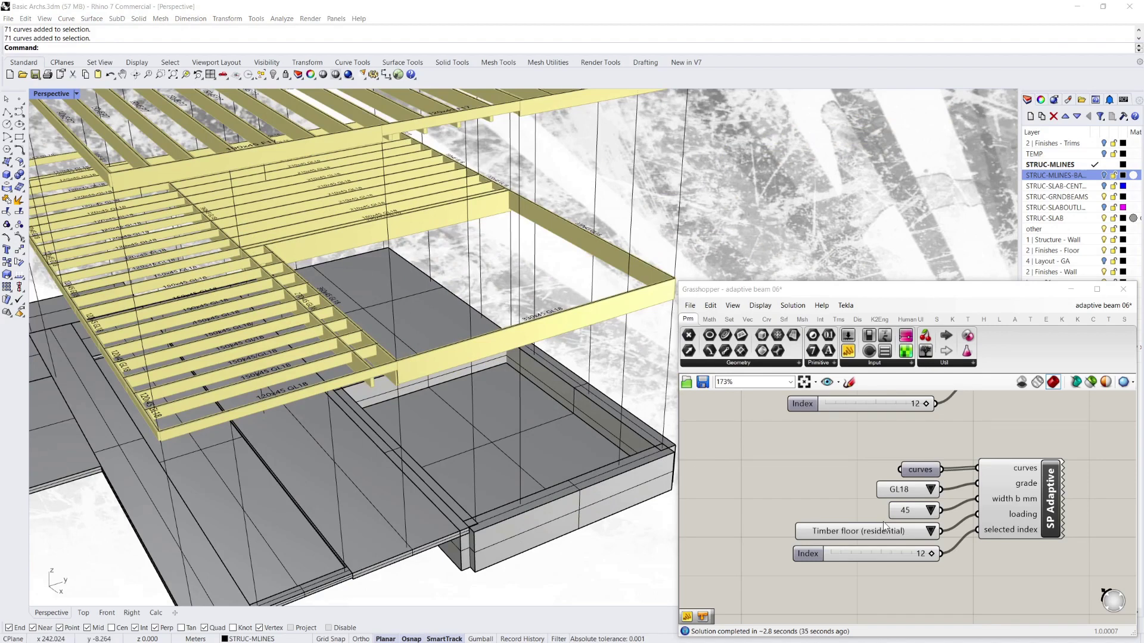
Set the floor beams' width to 65 mm and review the resized floor framing from several angles
left_click(934, 510)
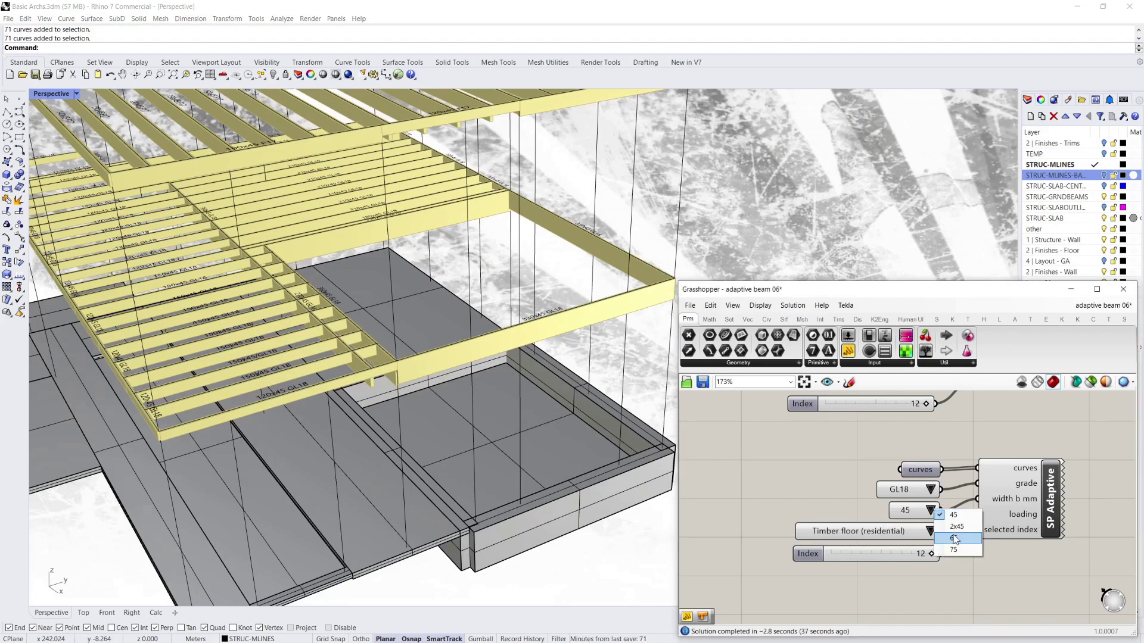
left_click(905, 524)
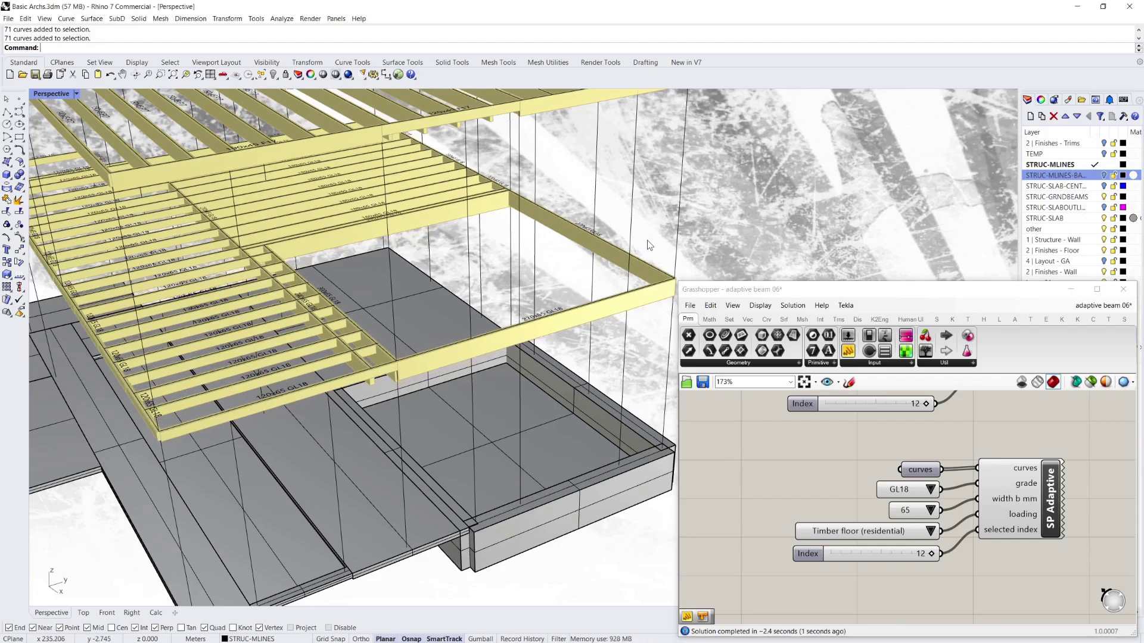
scroll(647, 241, "down", 10)
scroll(489, 200, "up", 6)
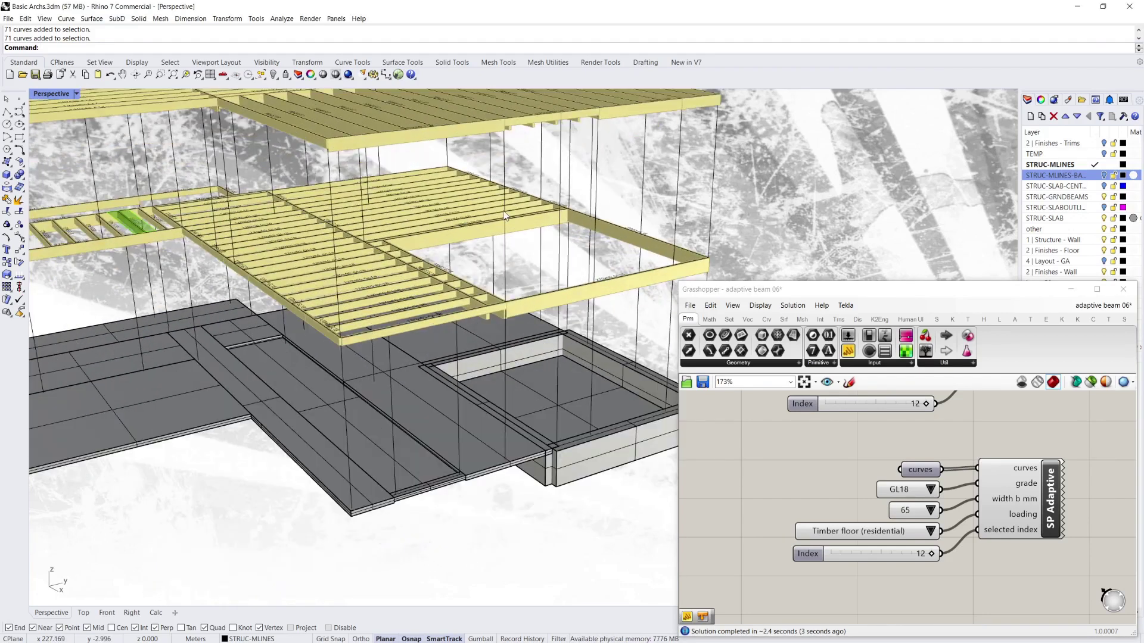
scroll(501, 239, "down", 8)
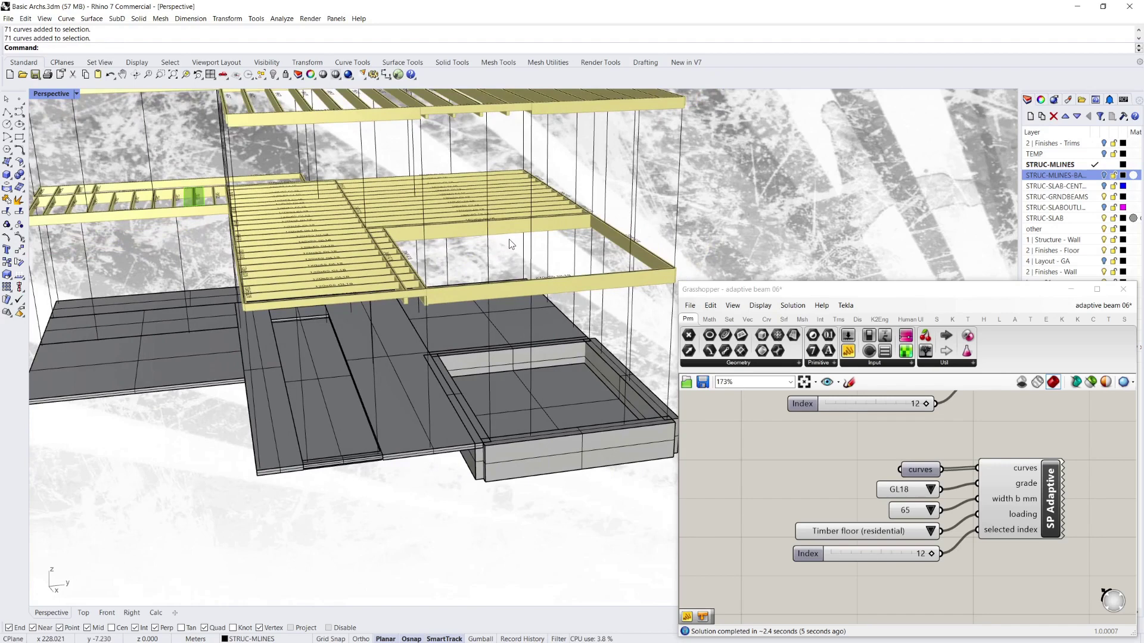
scroll(335, 269, "up", 5)
scroll(343, 302, "down", 3)
scroll(343, 302, "up", 7)
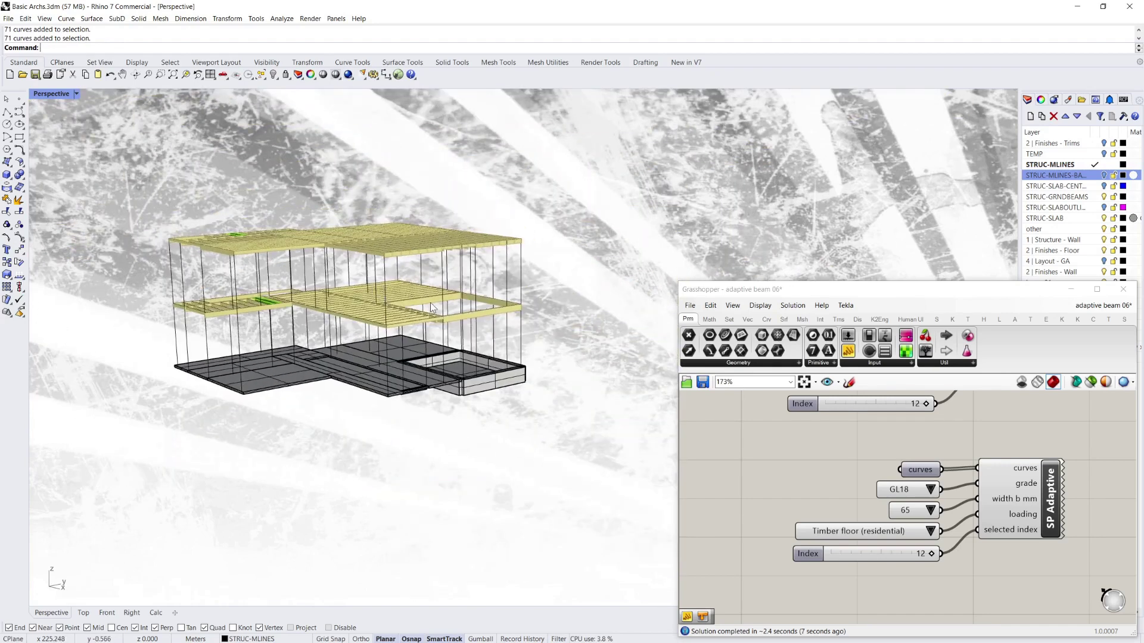
scroll(355, 309, "down", 4)
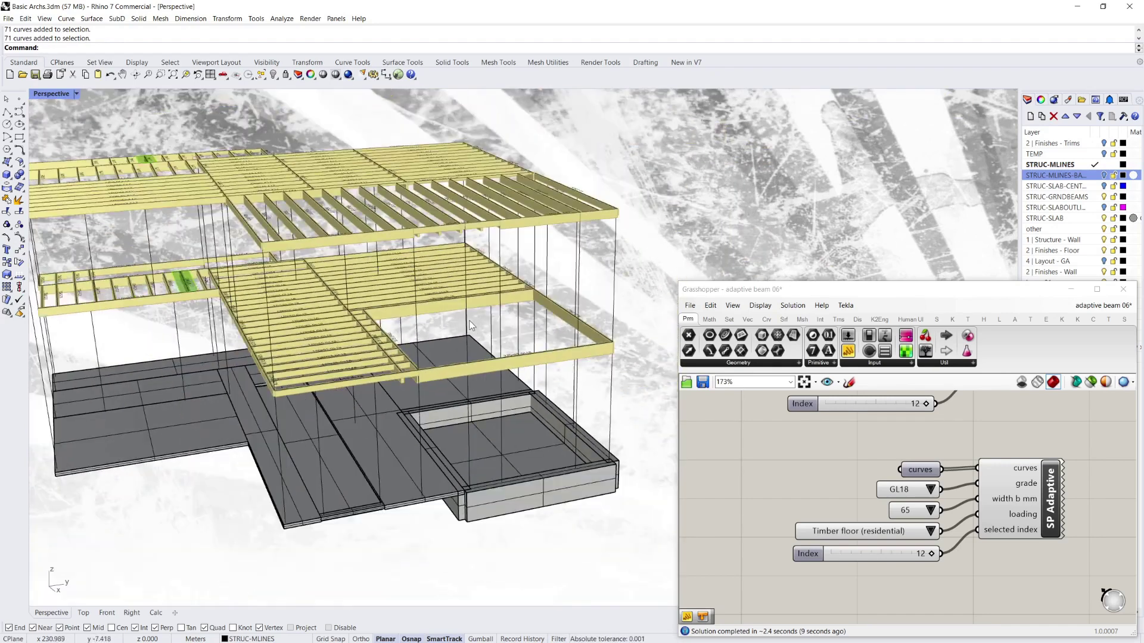
scroll(527, 334, "up", 5)
scroll(532, 336, "up", 1)
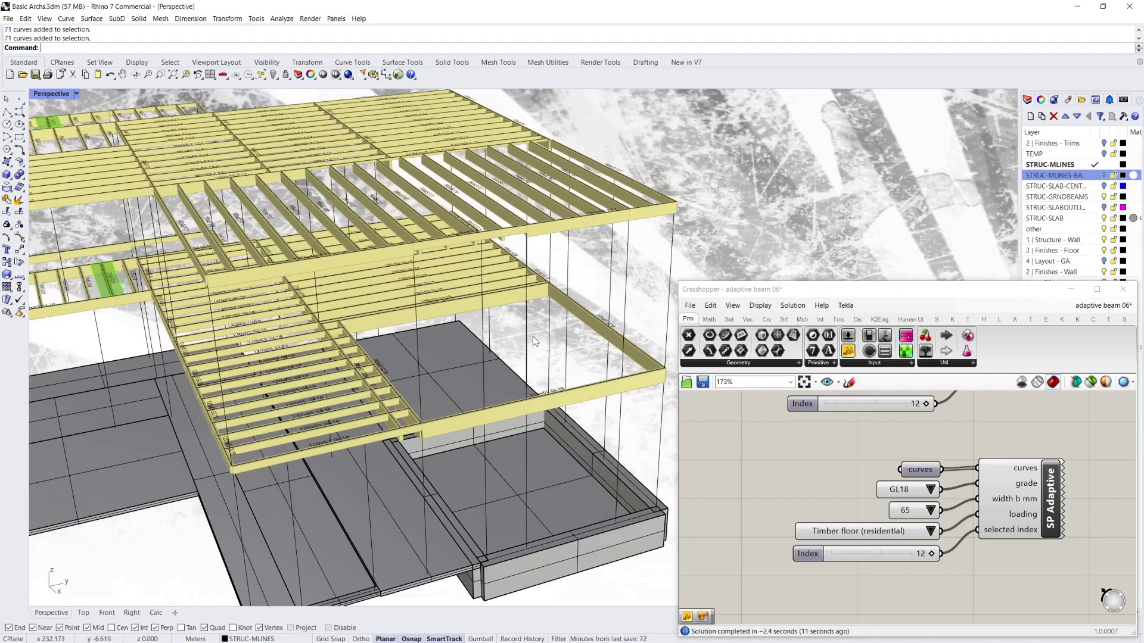
Inspect the highlighted floor beam and its size label from close up, and set the floor definition's selected index to 5
left_click(808, 556)
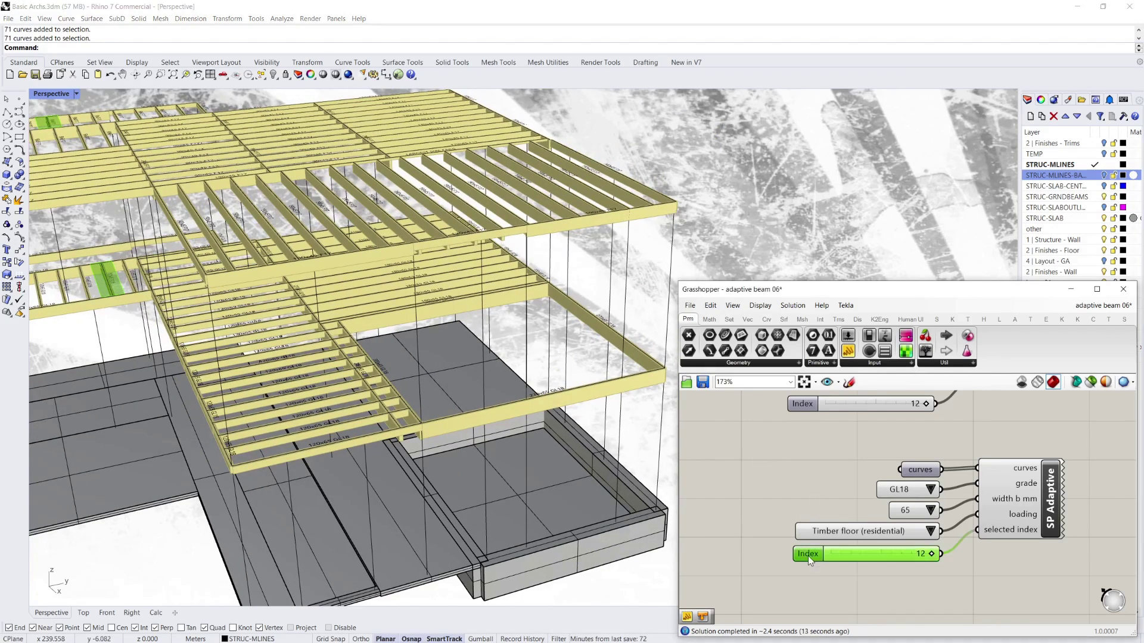
scroll(515, 384, "down", 6)
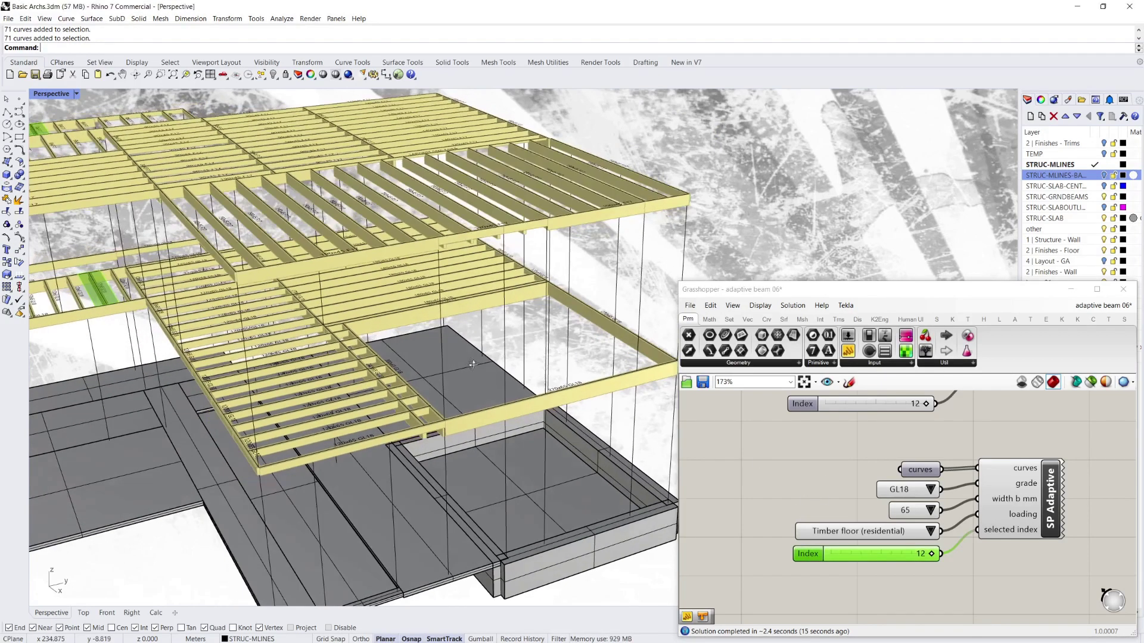
scroll(271, 408, "up", 8)
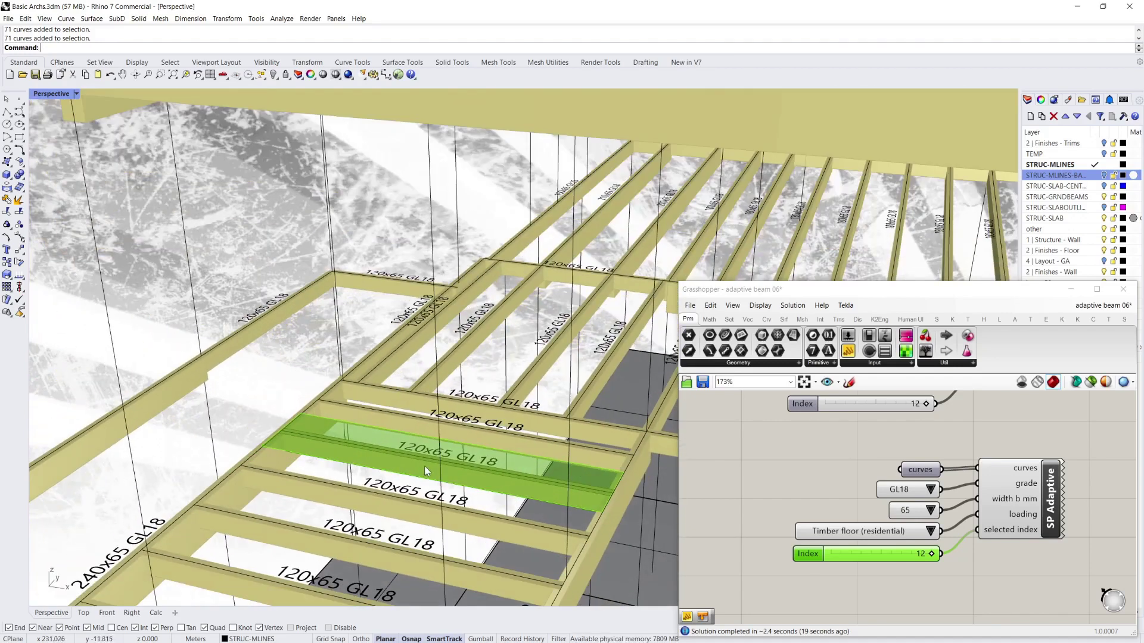
scroll(424, 466, "down", 5)
scroll(417, 450, "up", 5)
scroll(417, 451, "down", 5)
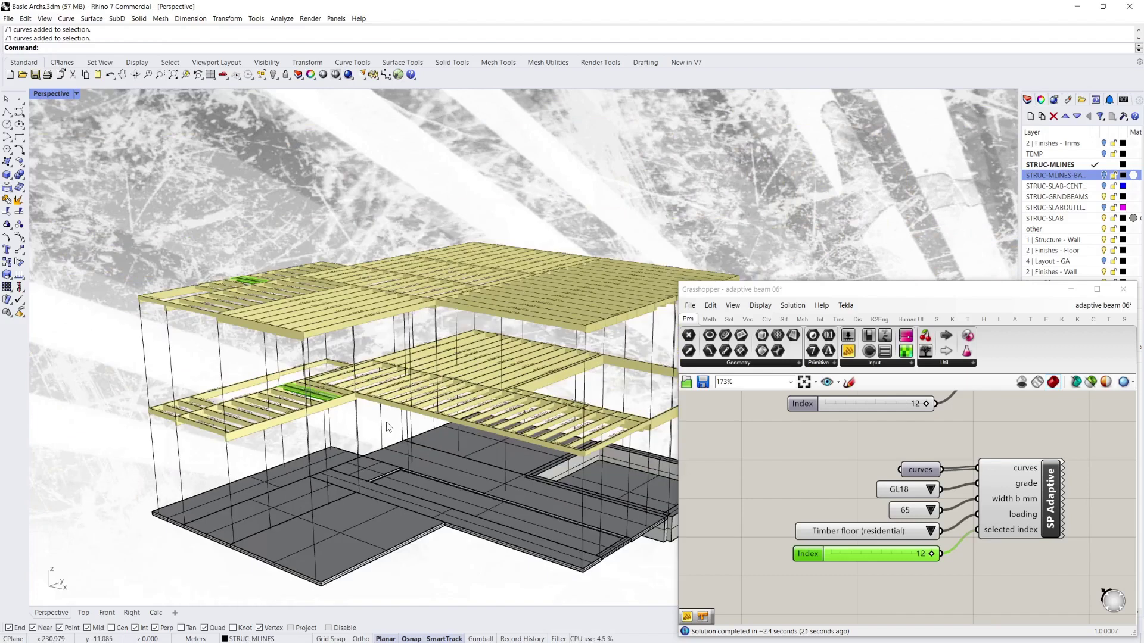
scroll(386, 422, "down", 5)
scroll(418, 419, "up", 6)
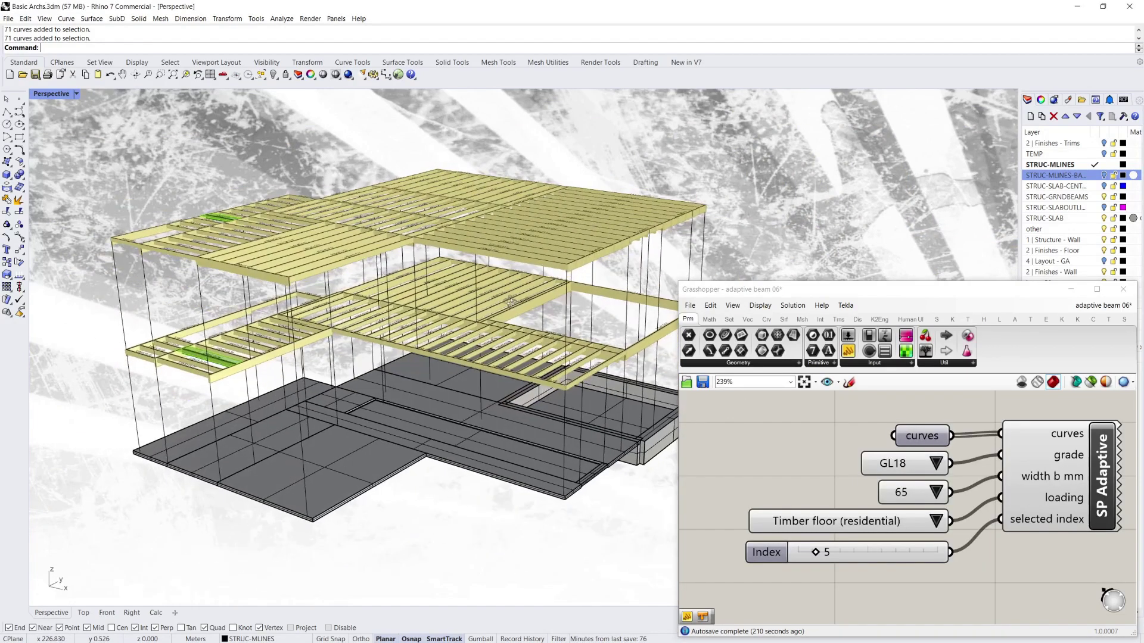
Identify the edge beams around the floor's open corner by picking their individual centre lines
right_click_drag(505, 298, 494, 346)
scroll(569, 357, "up", 4)
right_click_drag(569, 358, 592, 319)
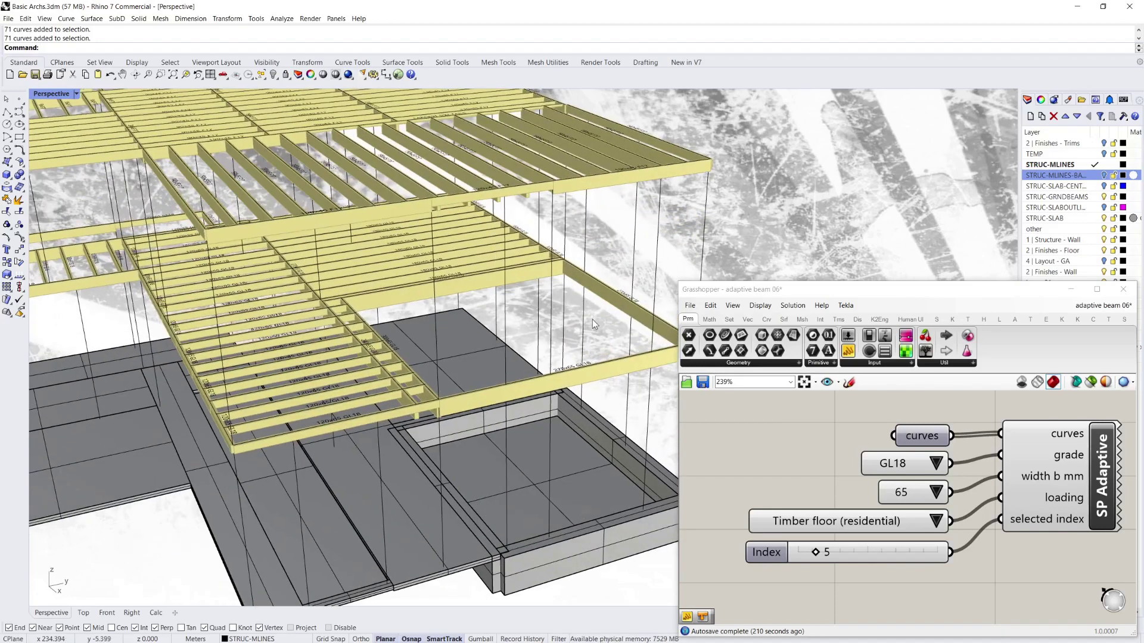
scroll(596, 304, "up", 6)
left_click(602, 268)
left_click(589, 331)
scroll(600, 355, "down", 10)
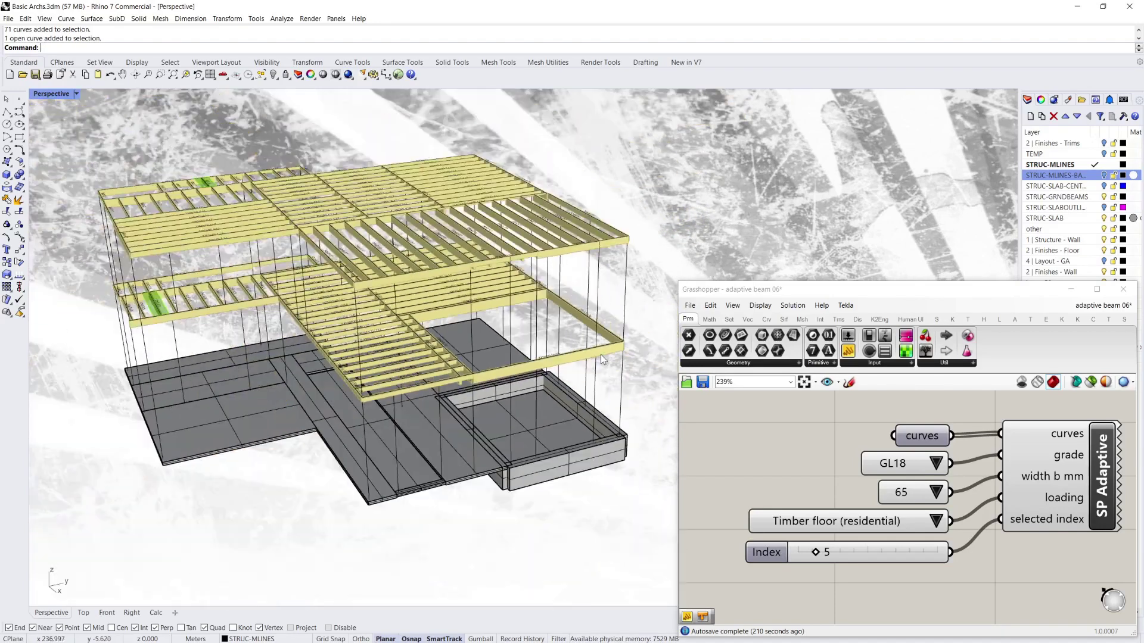
scroll(590, 351, "up", 12)
left_click(530, 339)
scroll(483, 291, "down", 10)
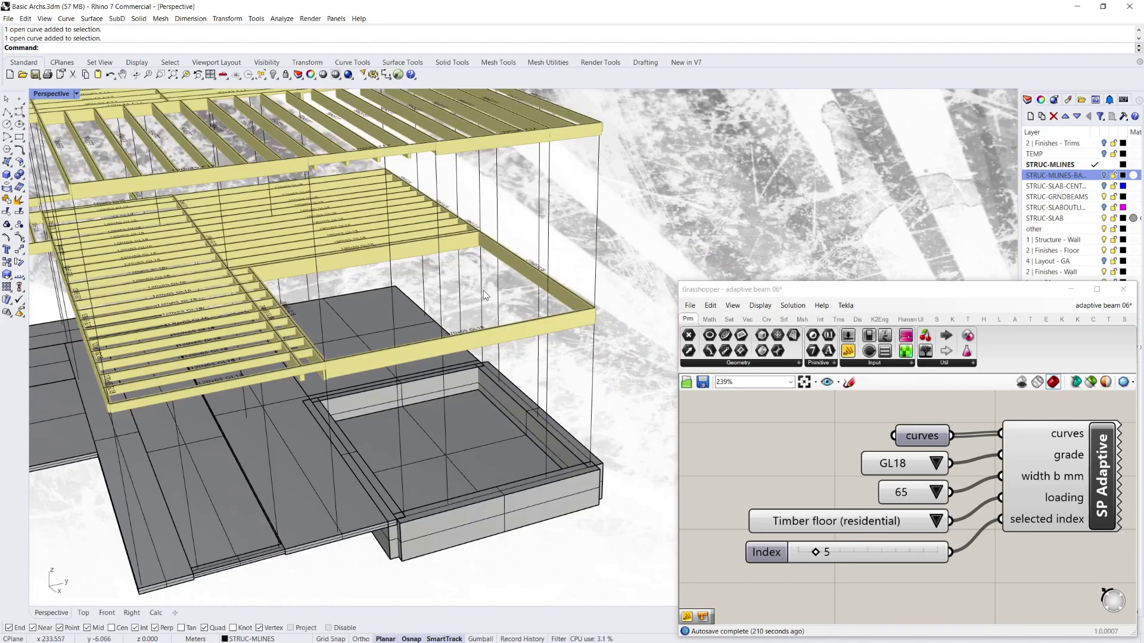
Examine how the edge beams around the open floor area frame into the rest of the floor
mouse_move(502, 302)
right_mouse_down()
mouse_move(514, 272)
mouse_move(512, 301)
right_mouse_up()
scroll(535, 306, "down", 2)
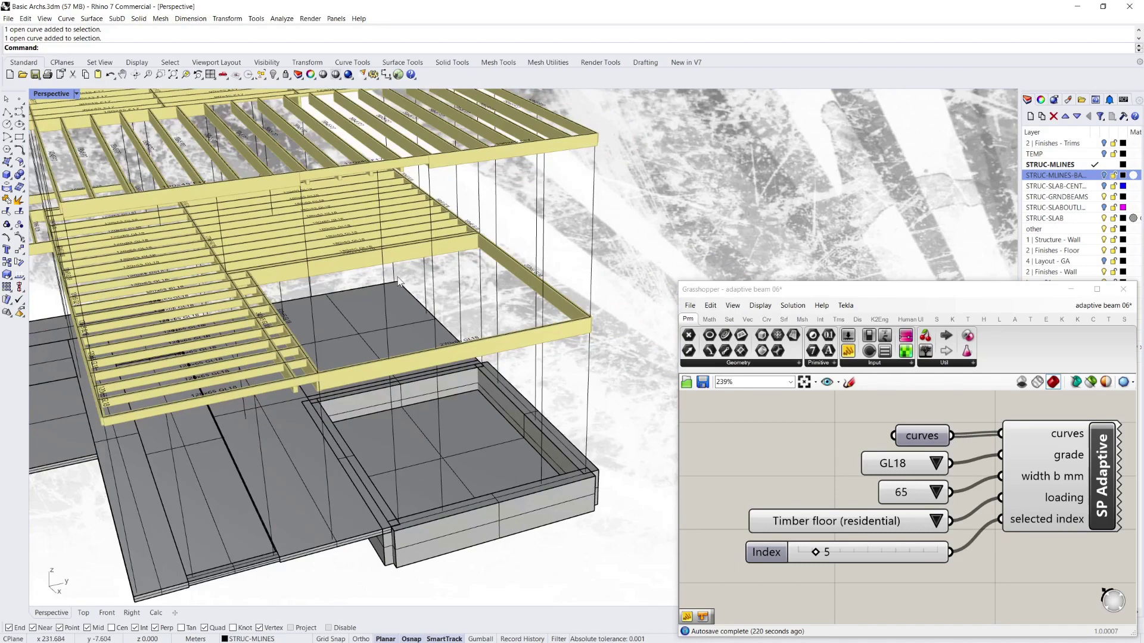
scroll(471, 295, "up", 5)
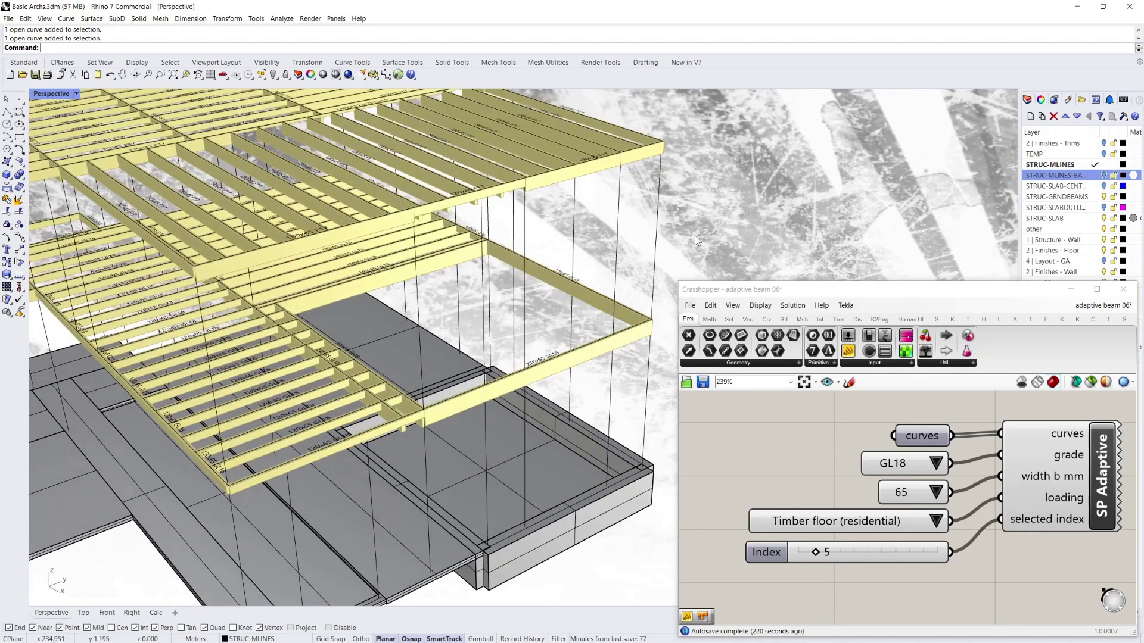
scroll(502, 306, "down", 3)
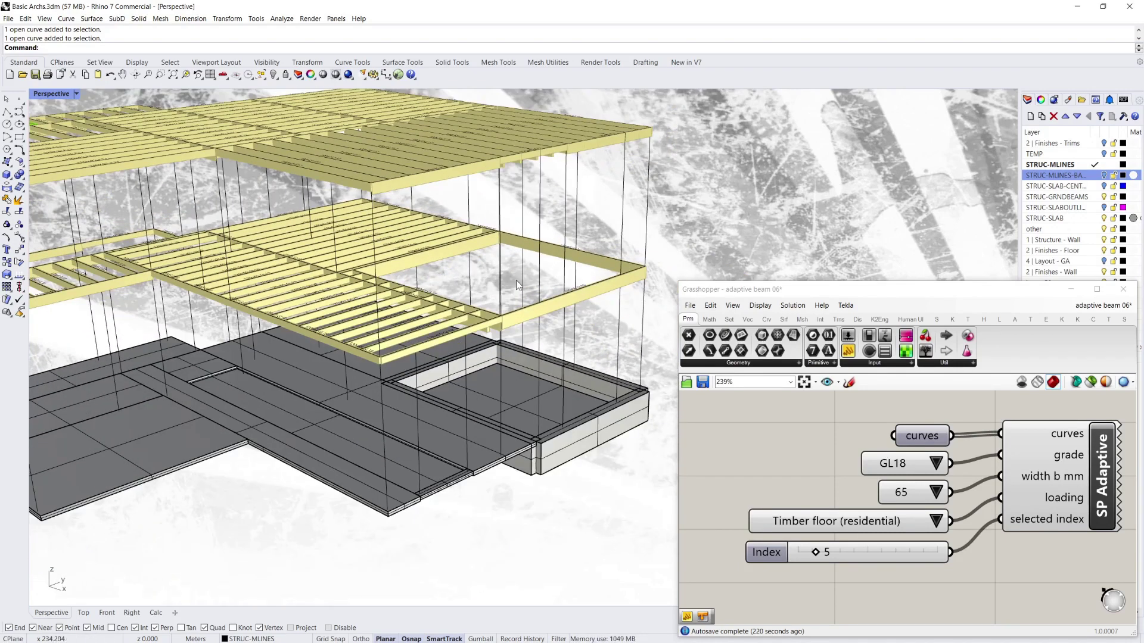
scroll(516, 284, "up", 4)
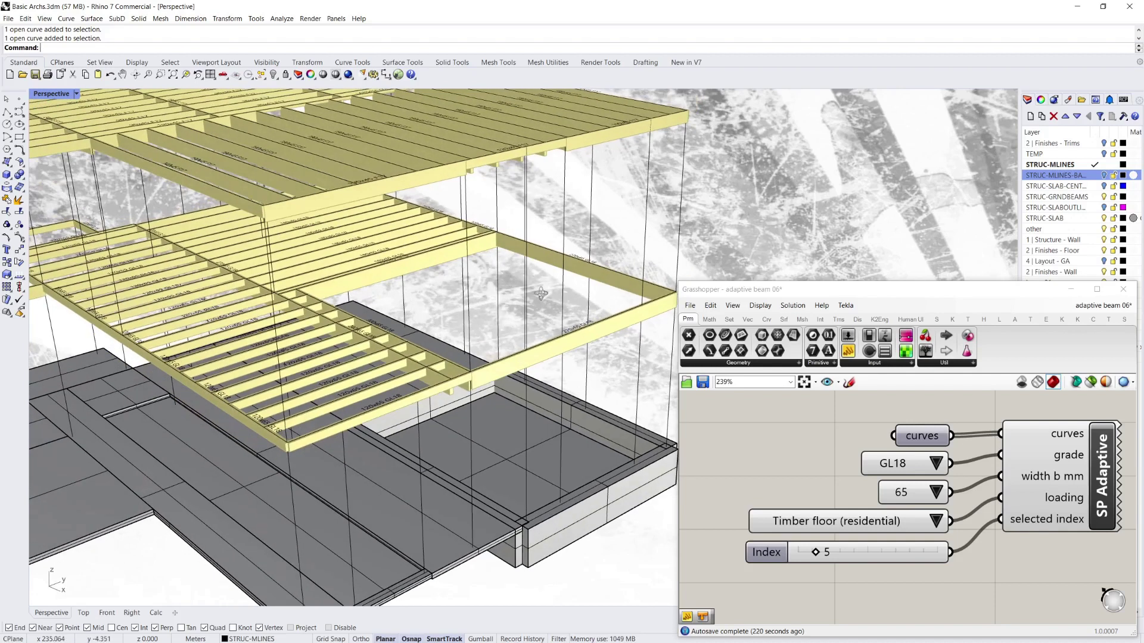
scroll(541, 293, "down", 6)
scroll(522, 301, "up", 4)
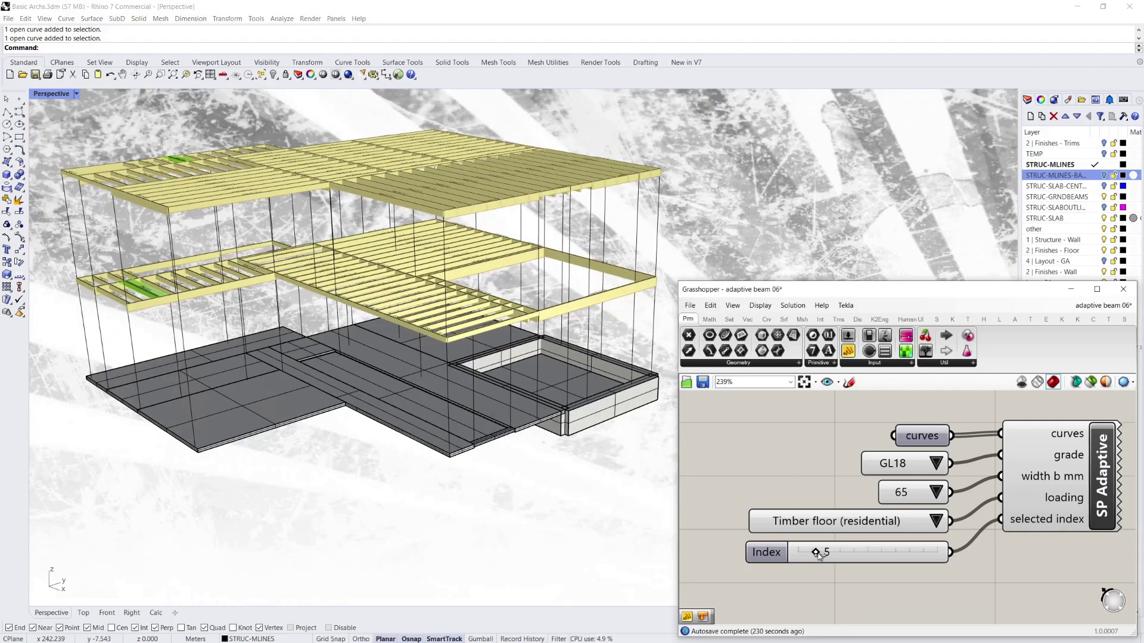
Set the floor definition's selected index to 28 and inspect the highlighted load area of the open corner's edge beam
left_click_drag(818, 554, 897, 552)
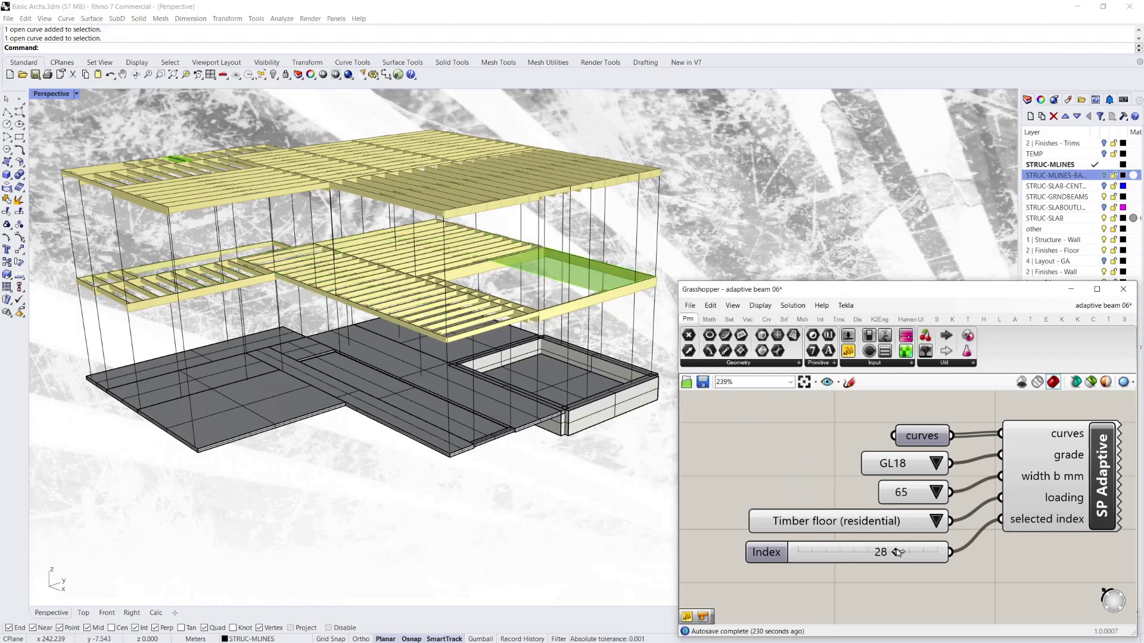
right_click_drag(655, 341, 593, 326)
scroll(514, 251, "up", 6)
right_click_drag(617, 411, 607, 411)
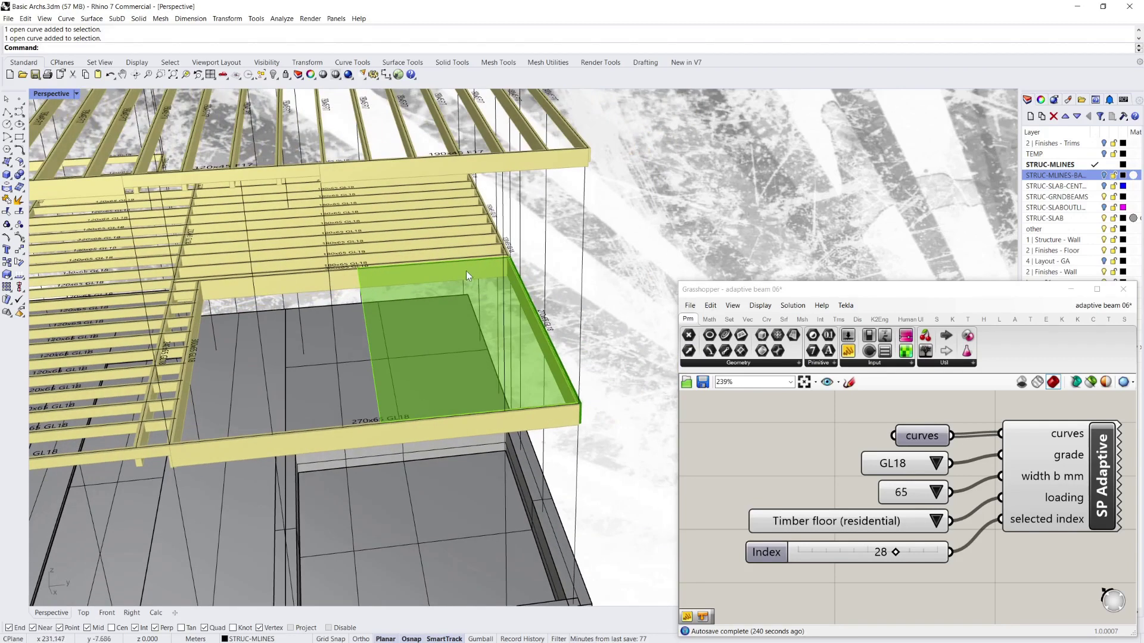
right_click_drag(412, 303, 534, 280)
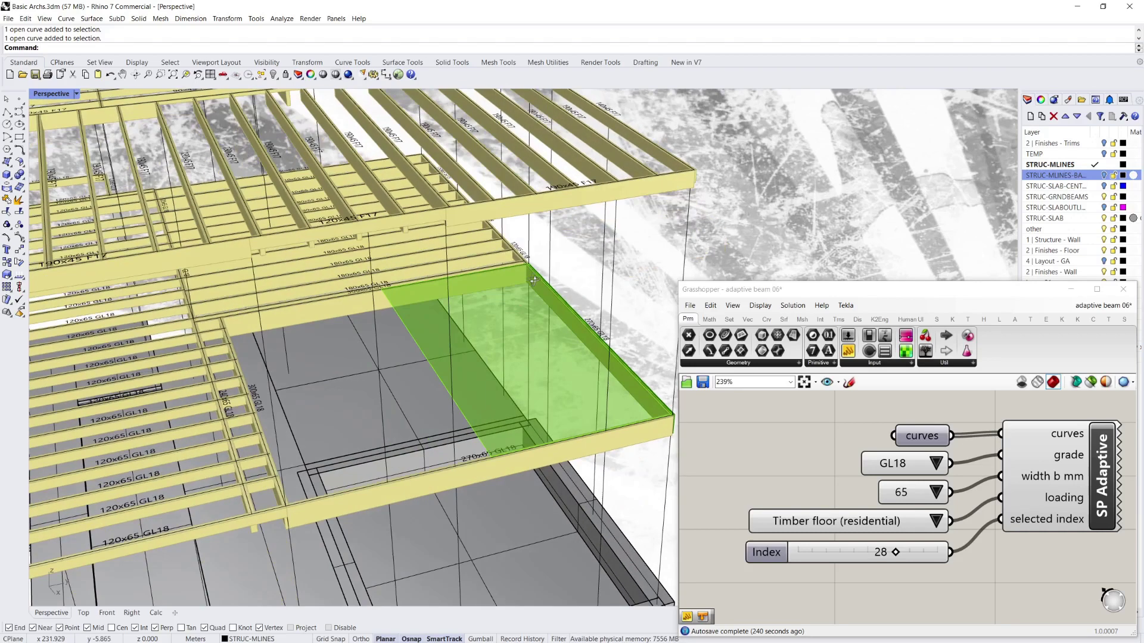
scroll(574, 350, "down", 10)
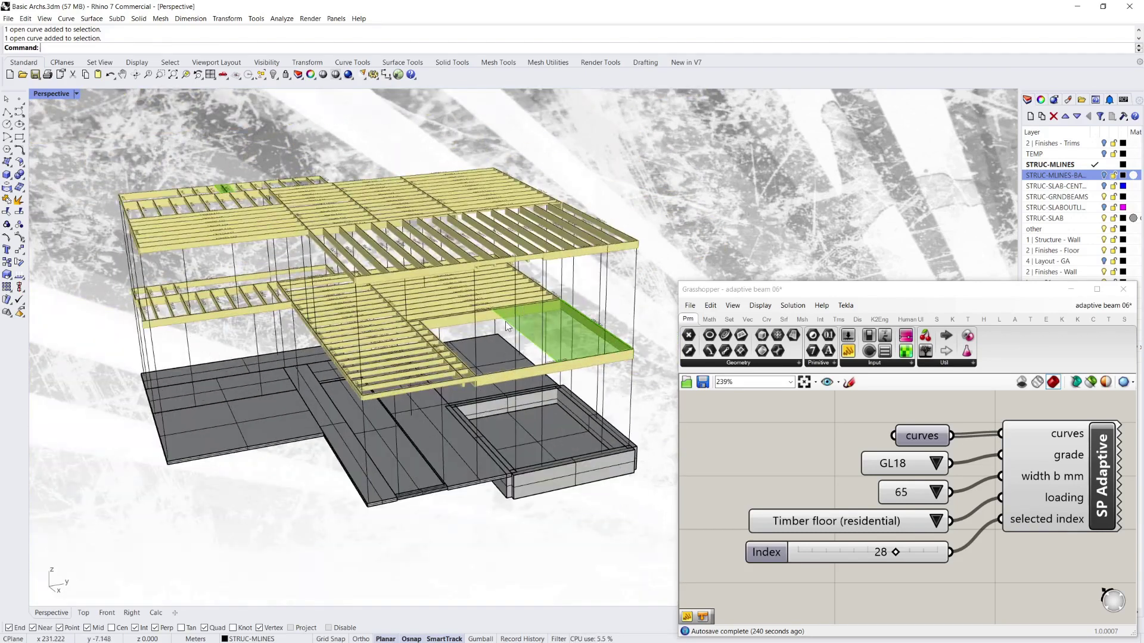
right_click_drag(505, 321, 581, 344)
scroll(581, 344, "down", 4)
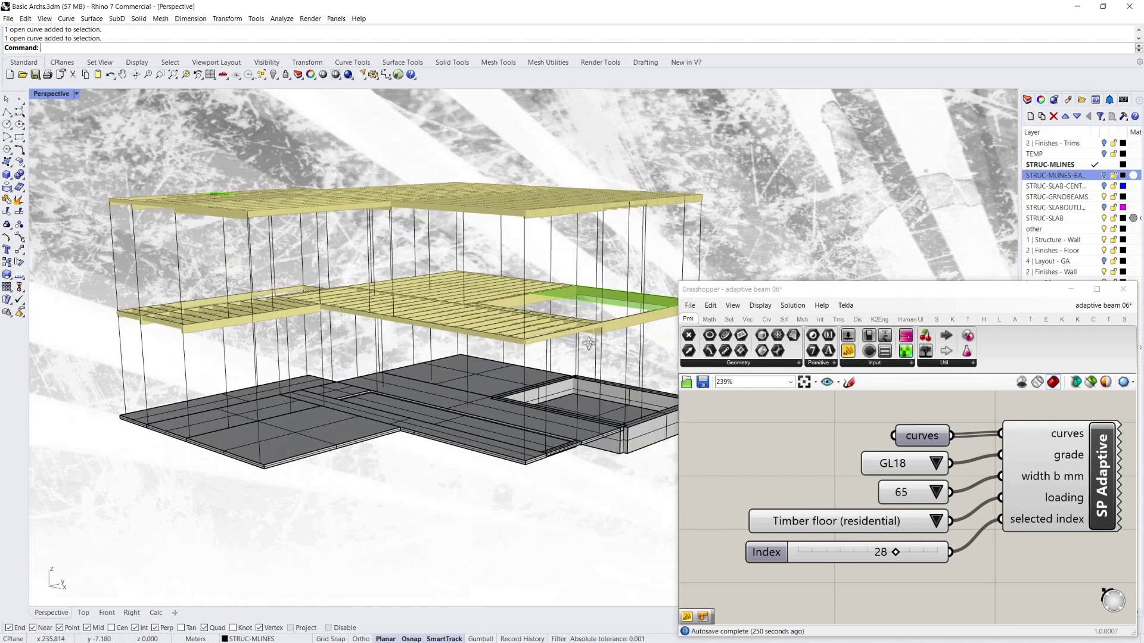
Select all intermediate floor lines except the two edge lines around the open corner
right_click_drag(448, 316, 343, 283)
left_click_drag(242, 274, 666, 334)
scroll(666, 333, "up", 5)
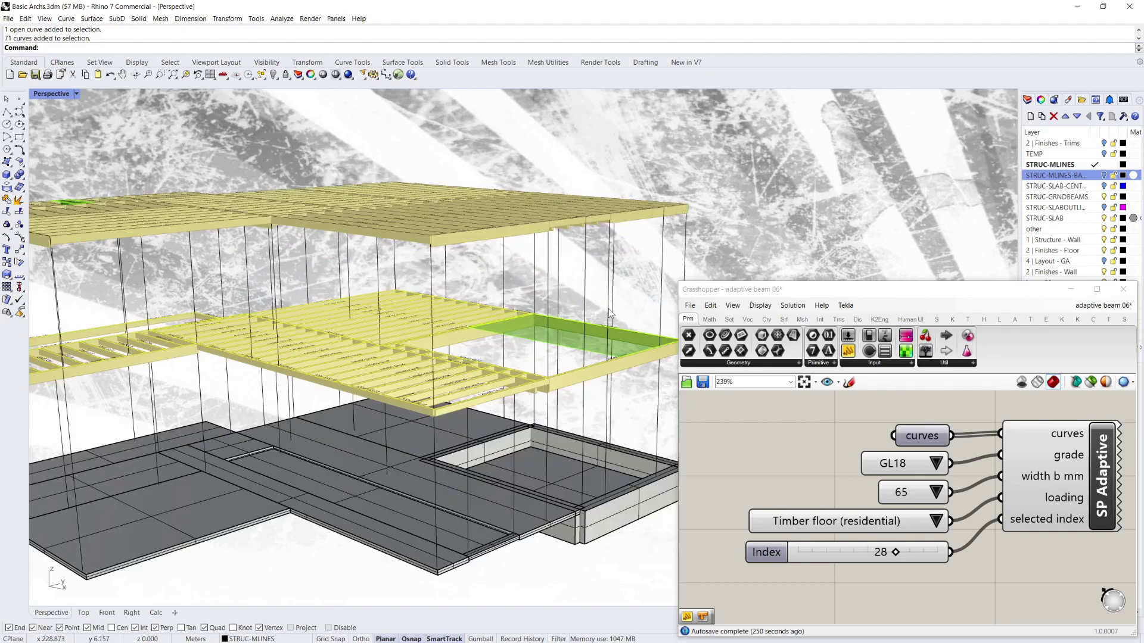
left_click(638, 352, "ctrl")
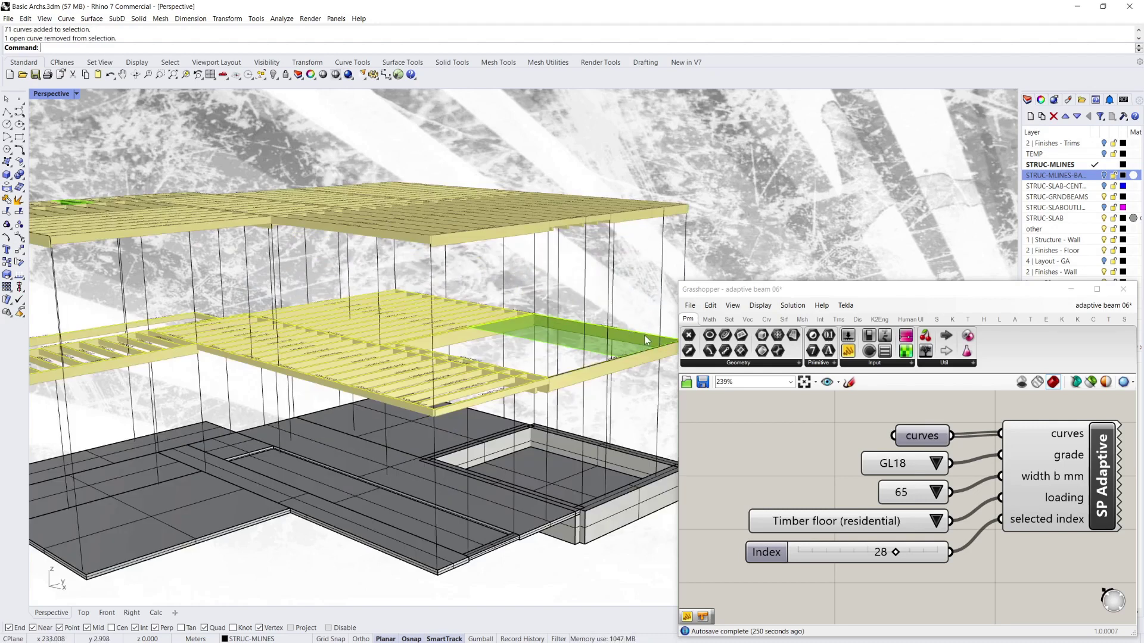
left_click(644, 335, "ctrl")
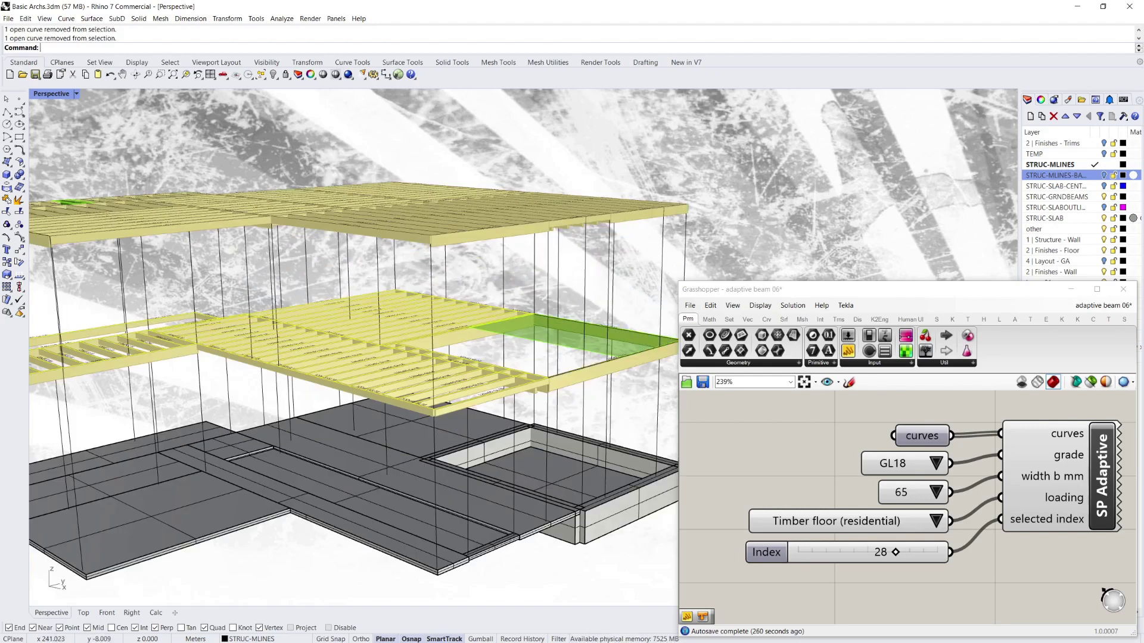
Reassign the reduced line selection to the floor definition's curves input and review the regenerated floor framing
right_click(924, 435)
left_click(986, 571)
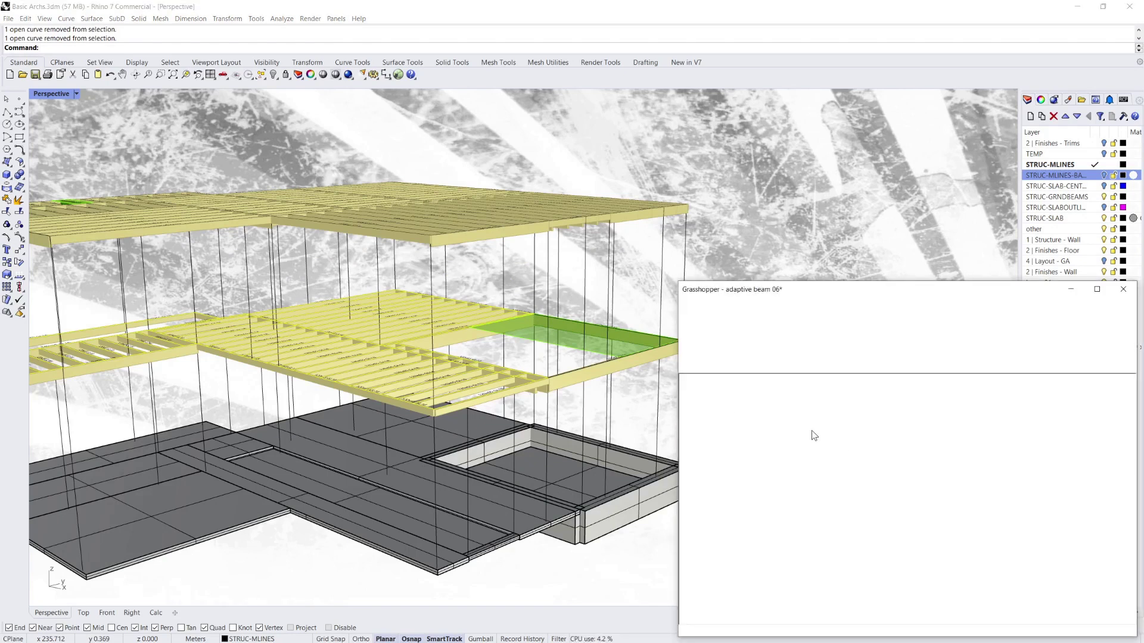
key("Return")
right_click_drag(637, 277, 581, 383)
scroll(602, 327, "down", 5)
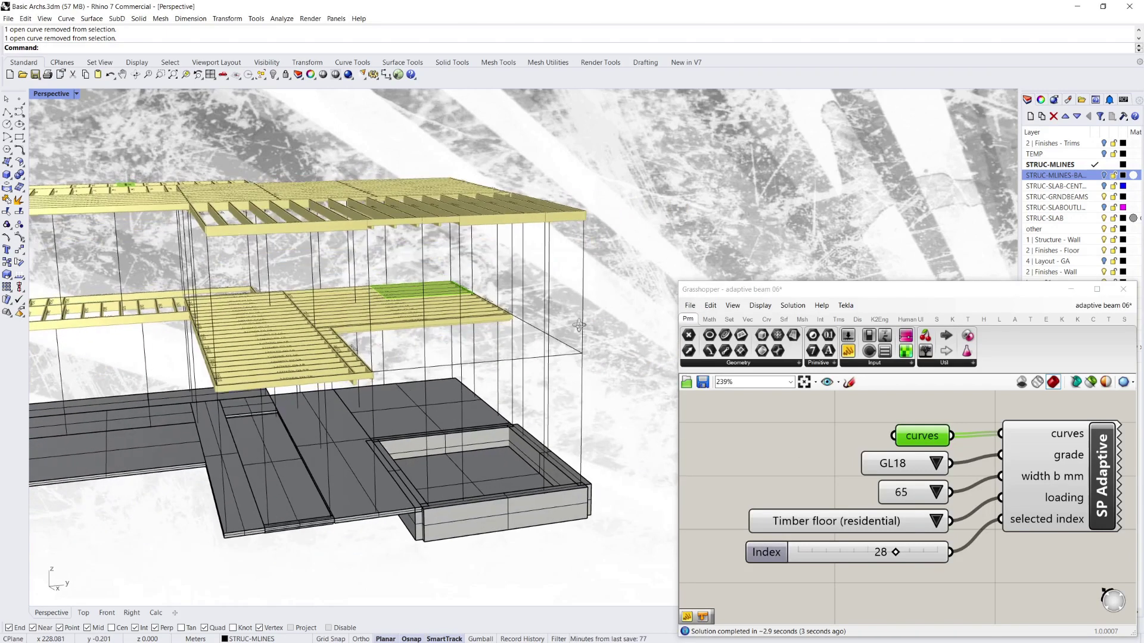
scroll(417, 313, "up", 6)
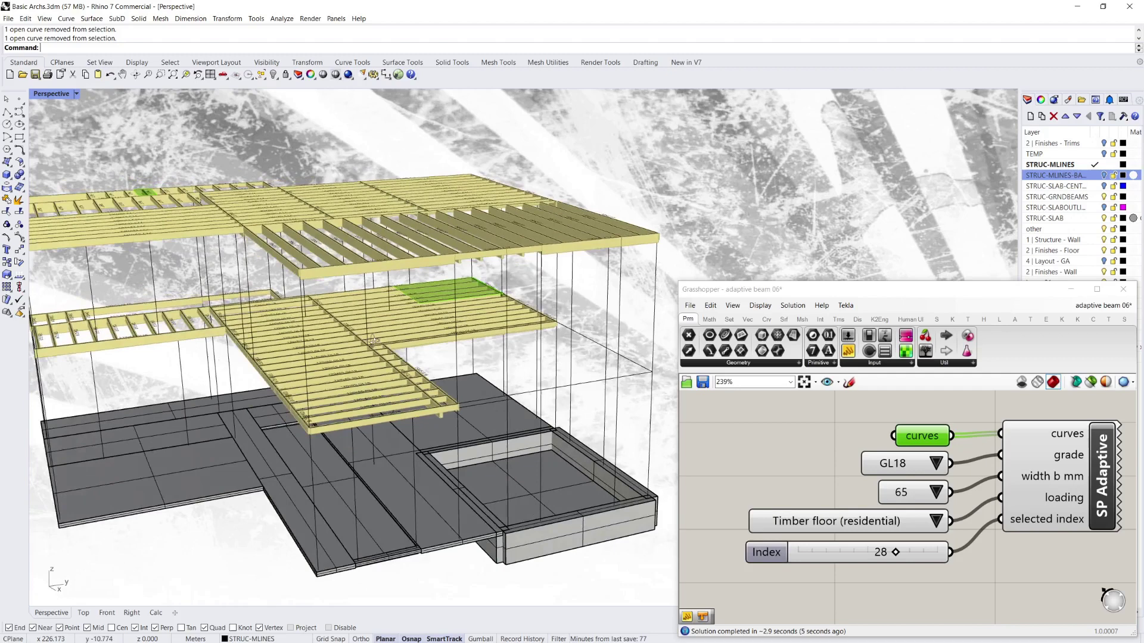
right_click_drag(371, 337, 271, 335)
scroll(292, 336, "up", 3)
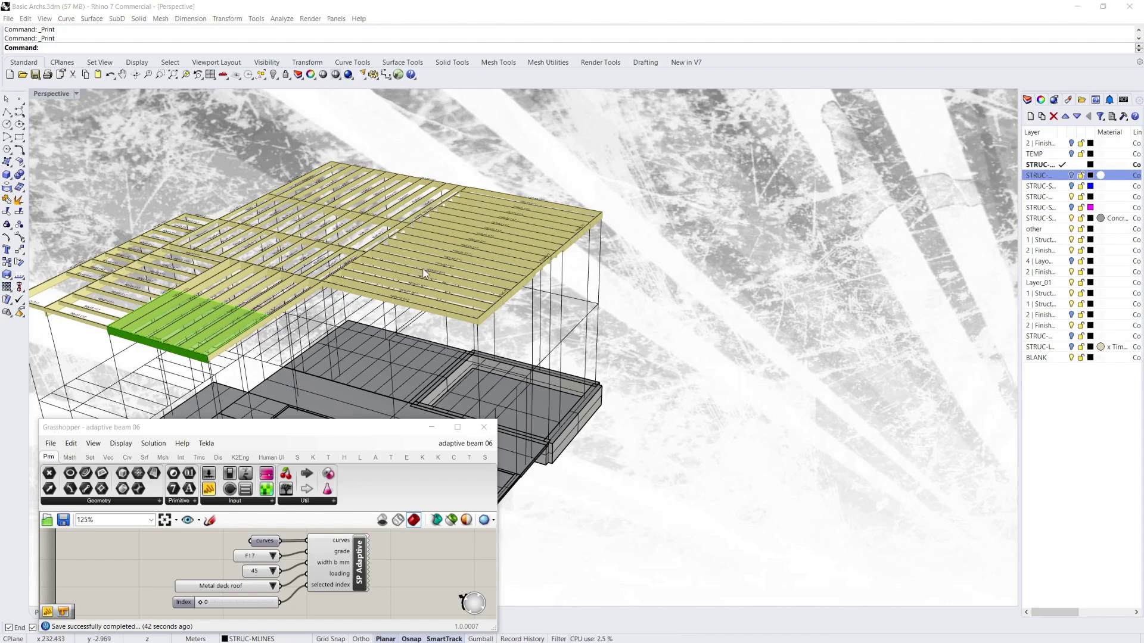
Raise the roof definition's selected index to 65 and beyond, reviewing each selected beam's design values in the calculation sheet
left_click(206, 174)
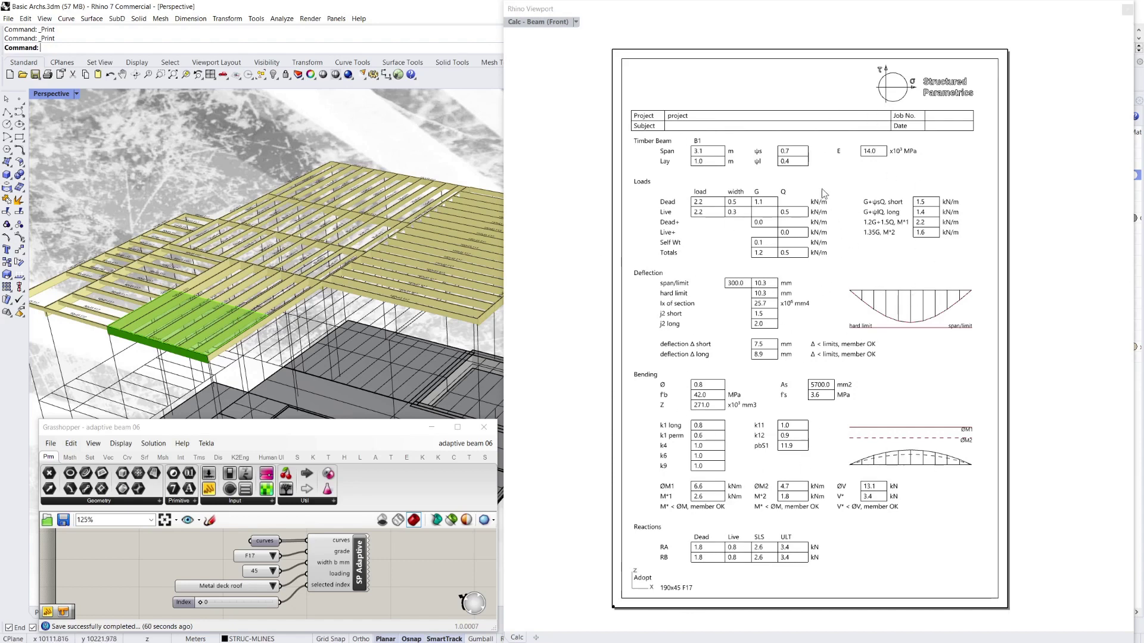
left_click(302, 433)
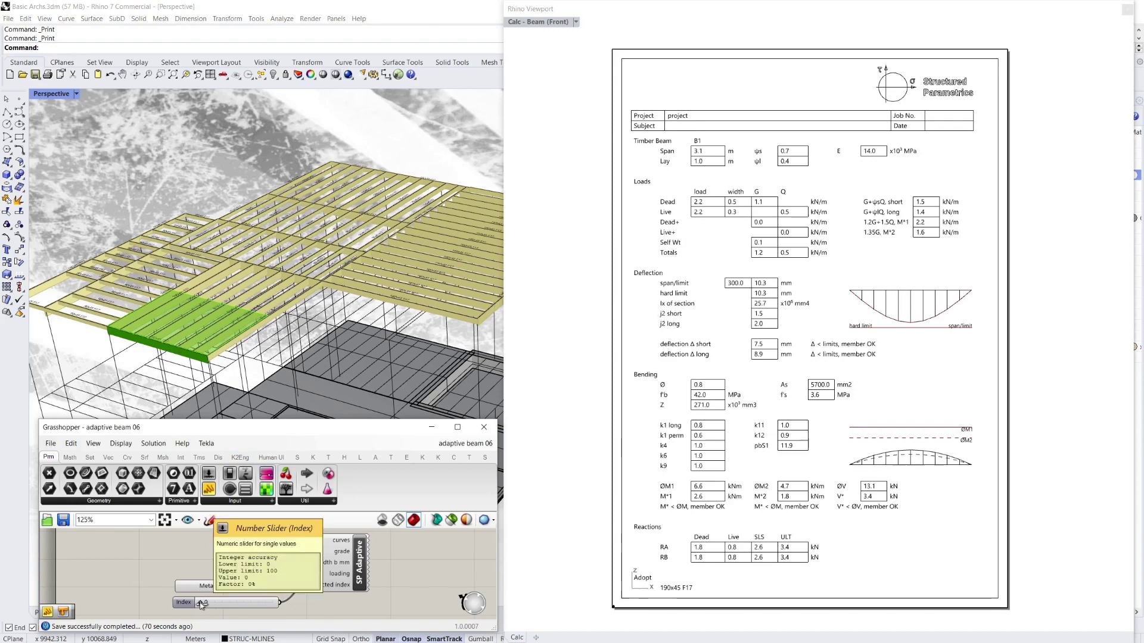
left_click_drag(202, 604, 246, 602)
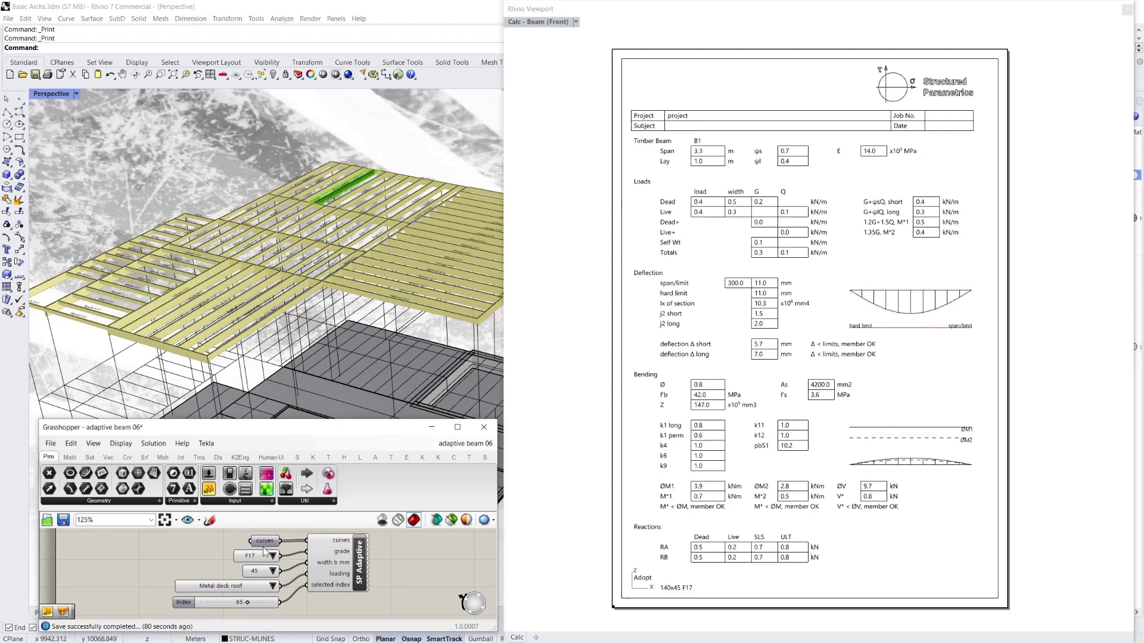
mouse_move(247, 603)
left_mouse_down()
mouse_move(219, 603)
mouse_move(285, 603)
mouse_move(267, 602)
left_mouse_up()
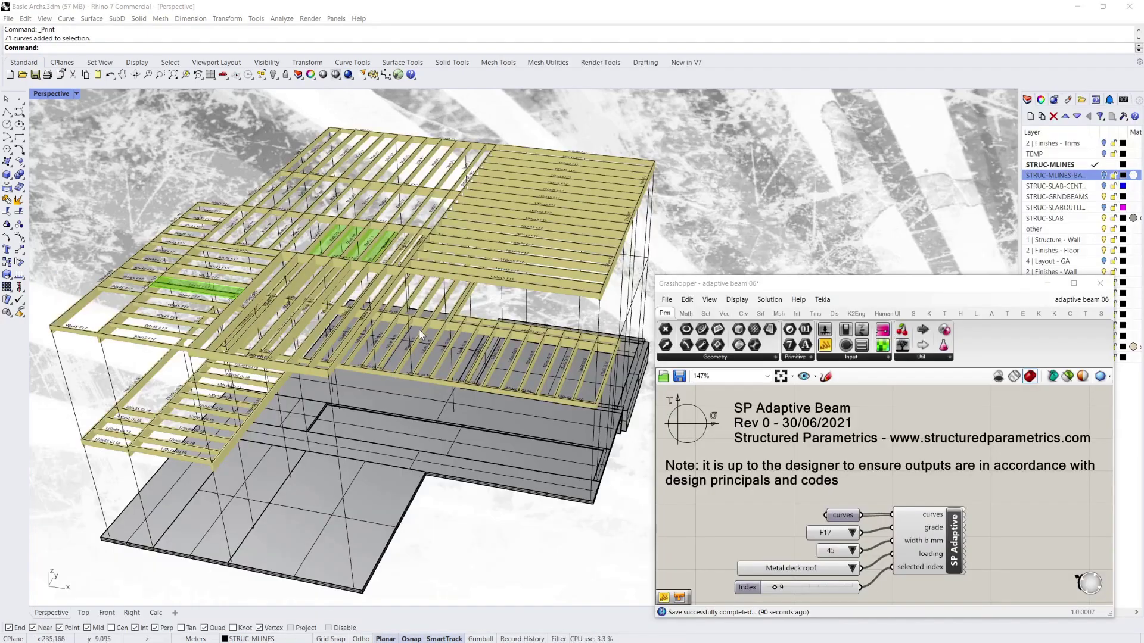
mouse_move(441, 324)
right_mouse_down()
mouse_move(451, 319)
mouse_move(449, 333)
mouse_move(431, 317)
mouse_move(439, 330)
right_mouse_up()
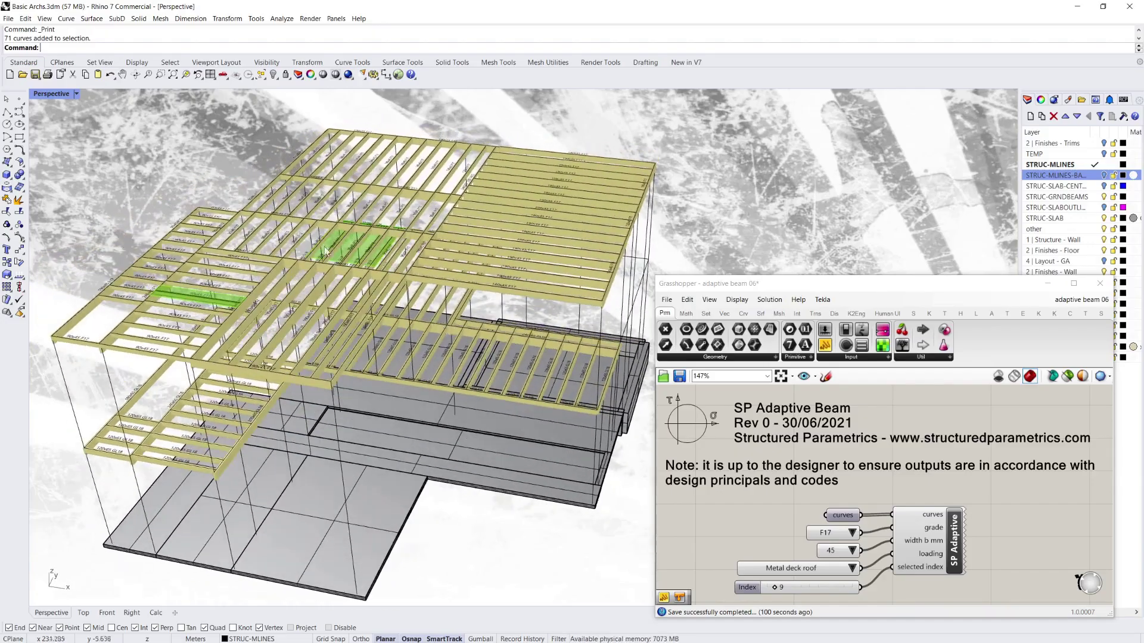
right_click_drag(445, 262, 456, 259)
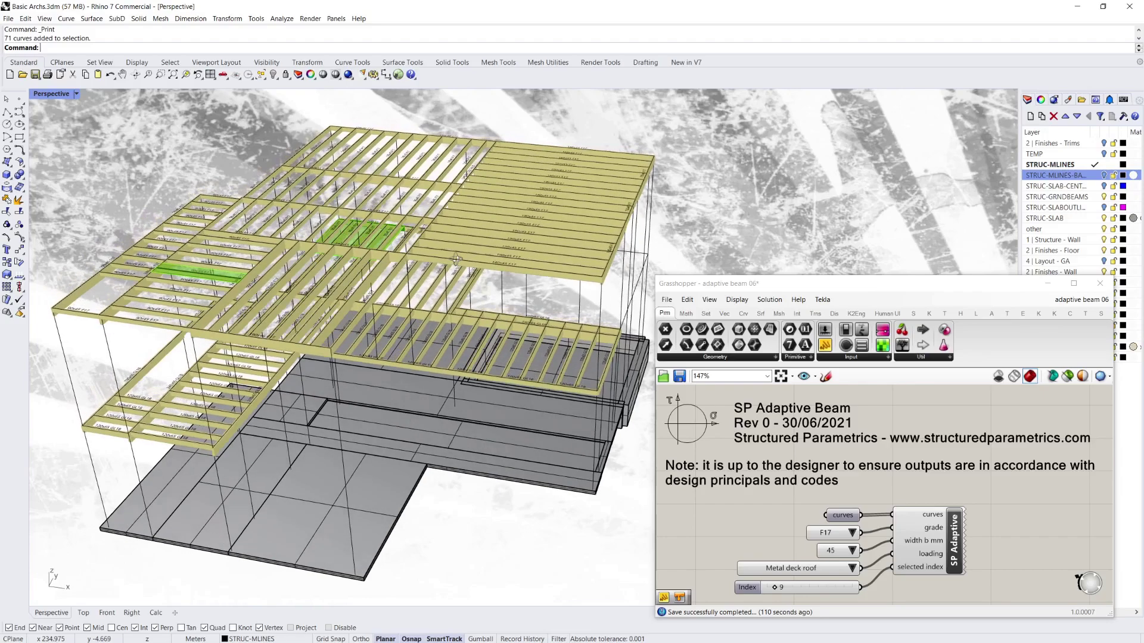